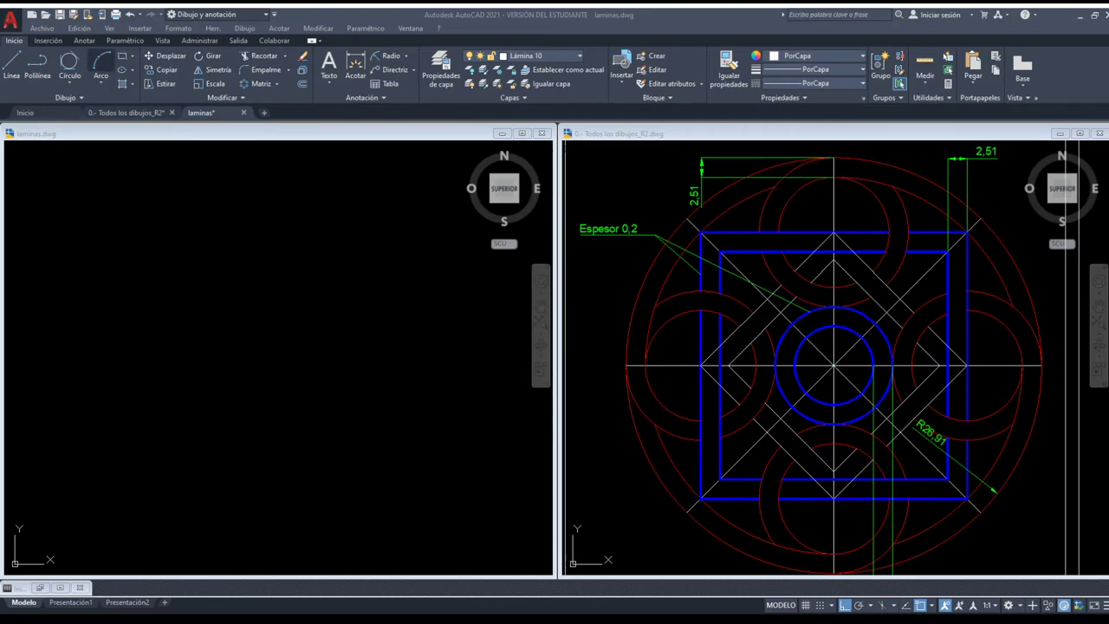
Make the left laminas.dwg viewport active so a circle can be drawn in it
{"action": "left_click", "coordinate": [69, 65]}
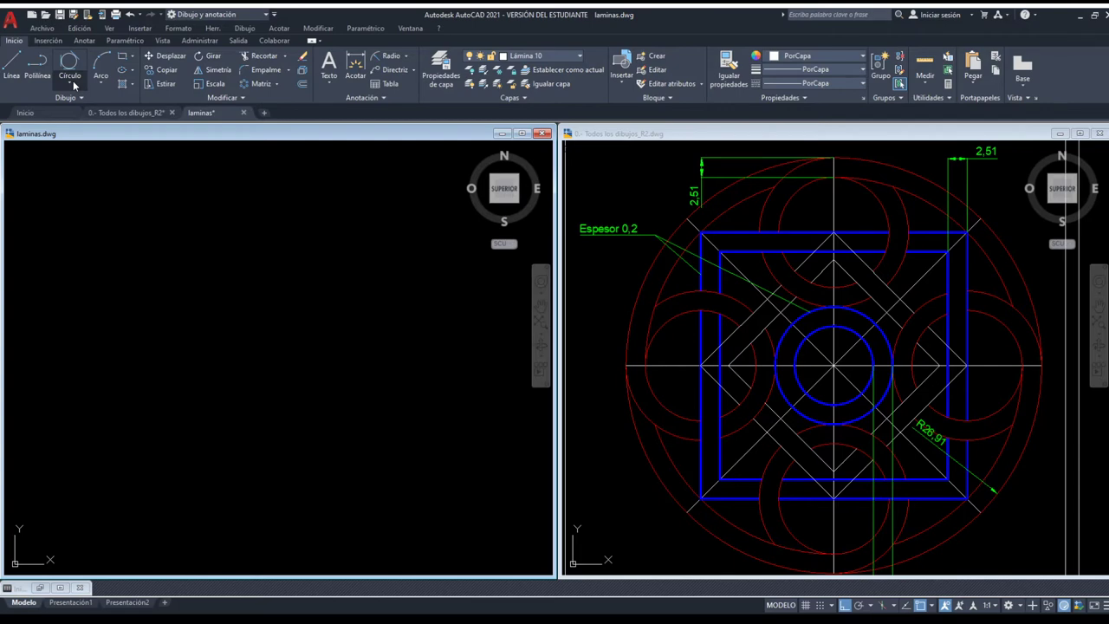
Draw a large circle by centre and radius and colour it Rojo
{"action": "left_click", "coordinate": [225, 380]}
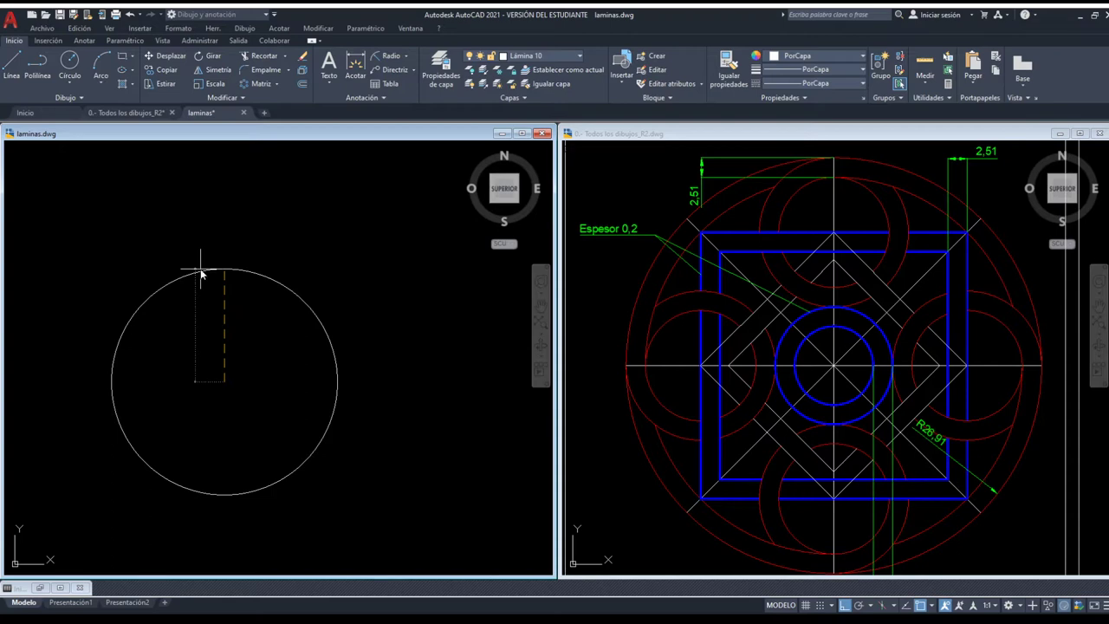
{"action": "key", "text": "Return"}
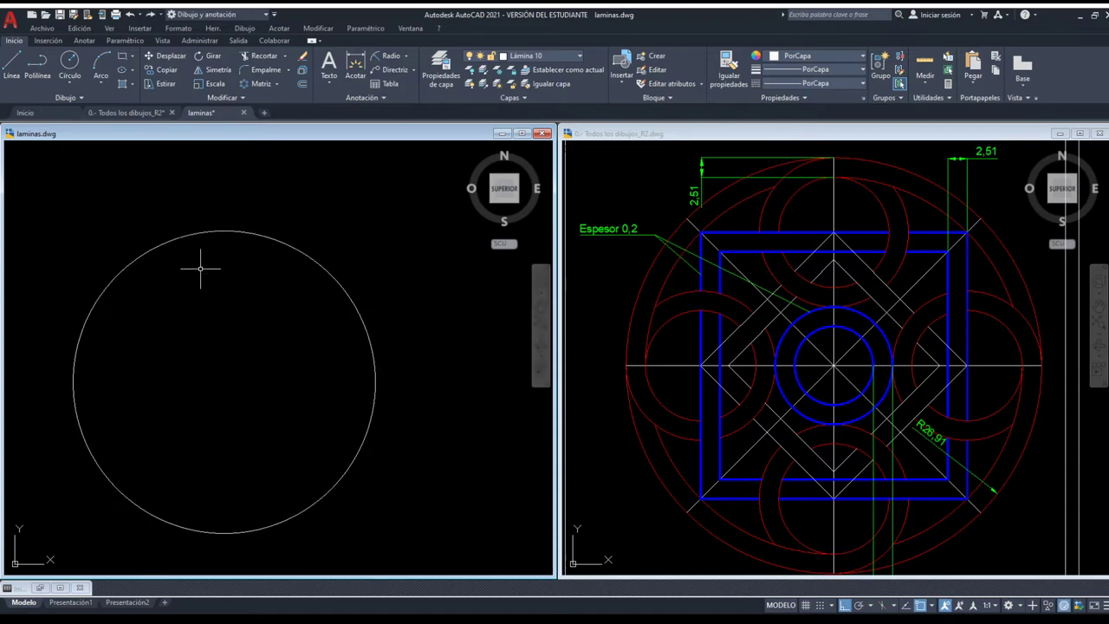
{"action": "left_click", "coordinate": [208, 232]}
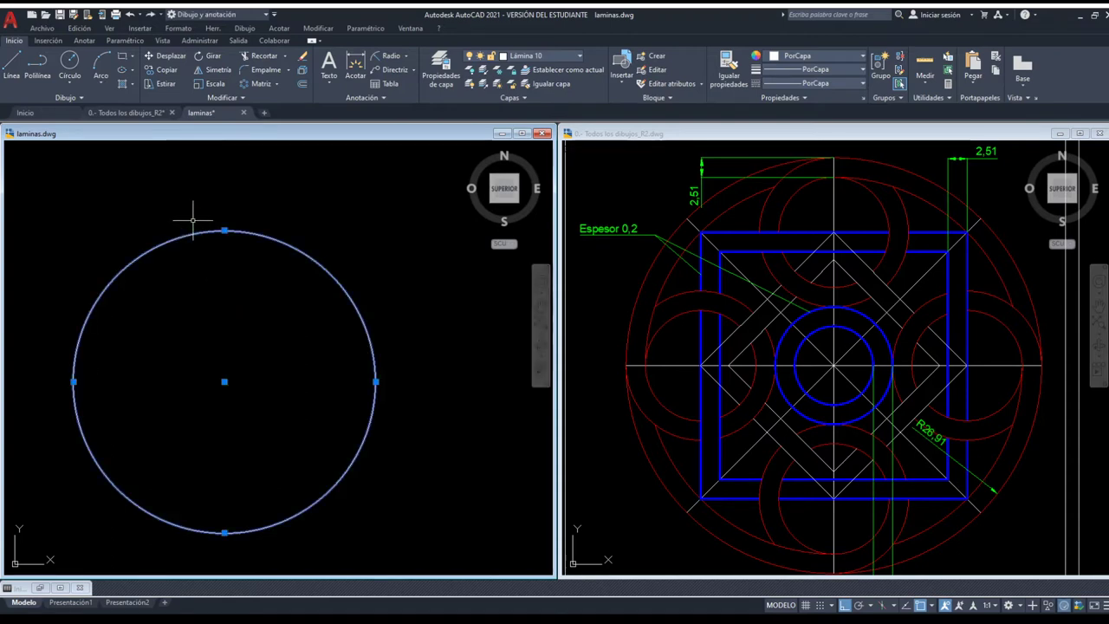
{"action": "left_click", "coordinate": [812, 58]}
{"action": "left_click", "coordinate": [782, 159]}
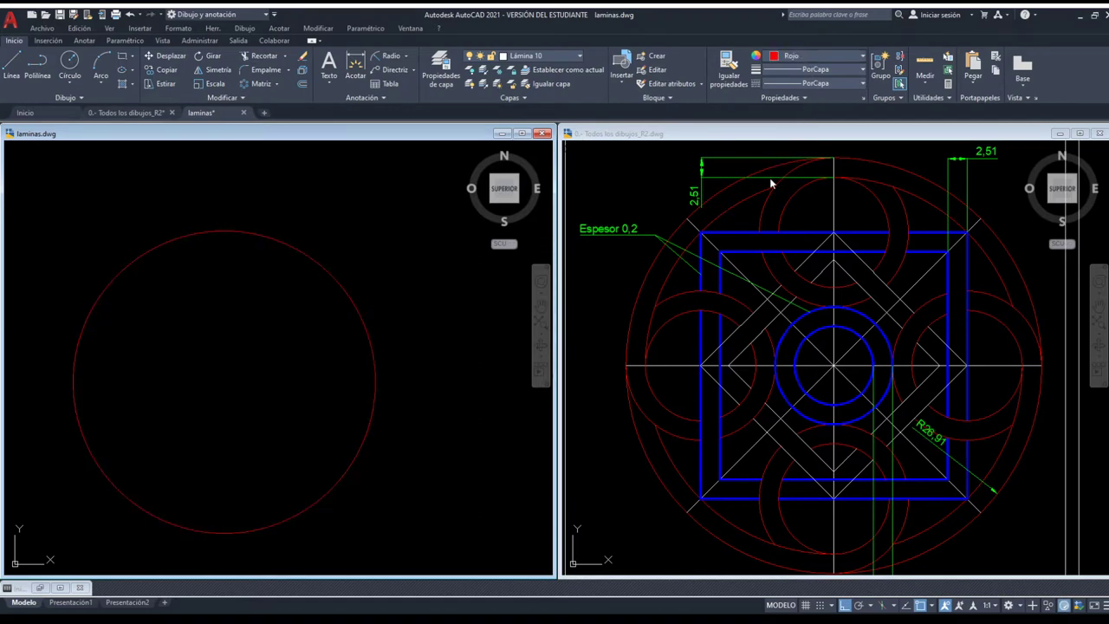
Make Lamina 11 the current layer and clear the selection
{"action": "left_click", "coordinate": [444, 65]}
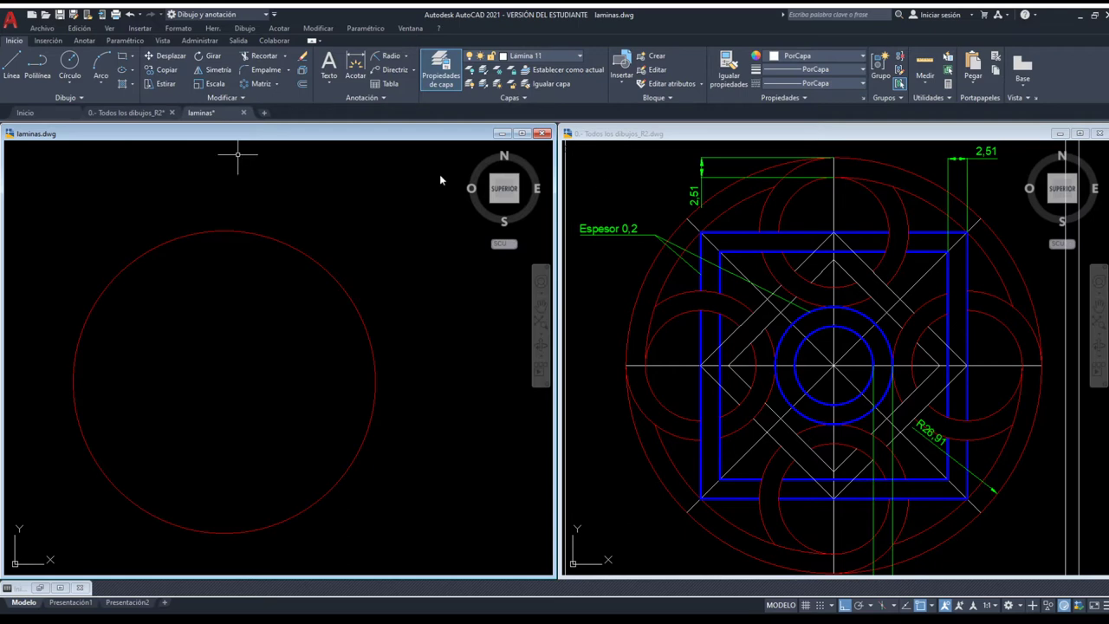
{"action": "left_click", "coordinate": [317, 262]}
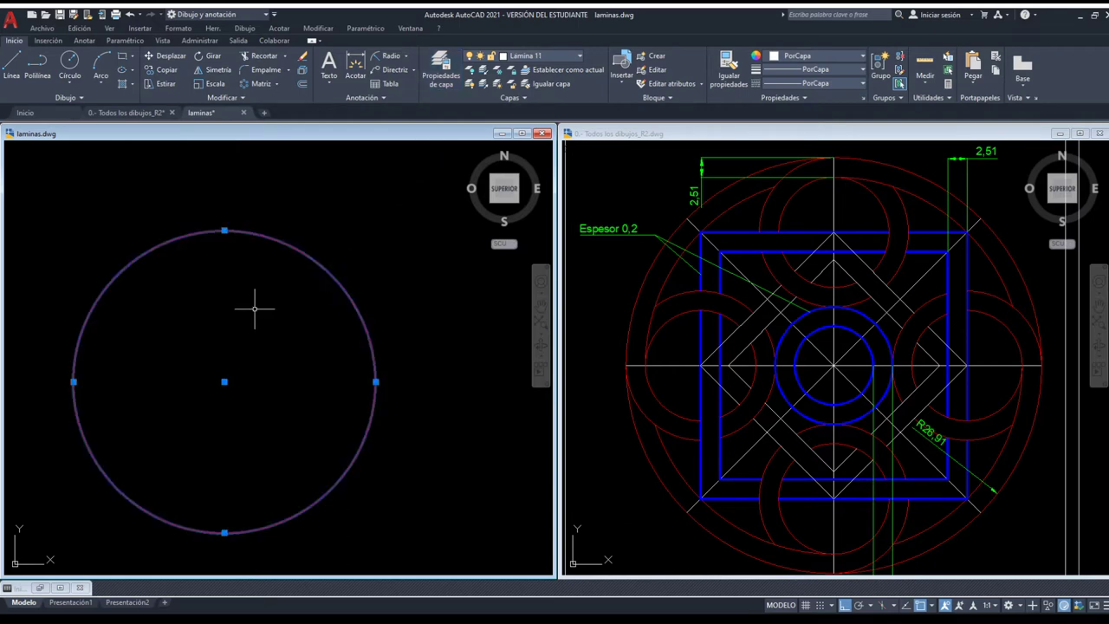
{"action": "left_click", "coordinate": [544, 82]}
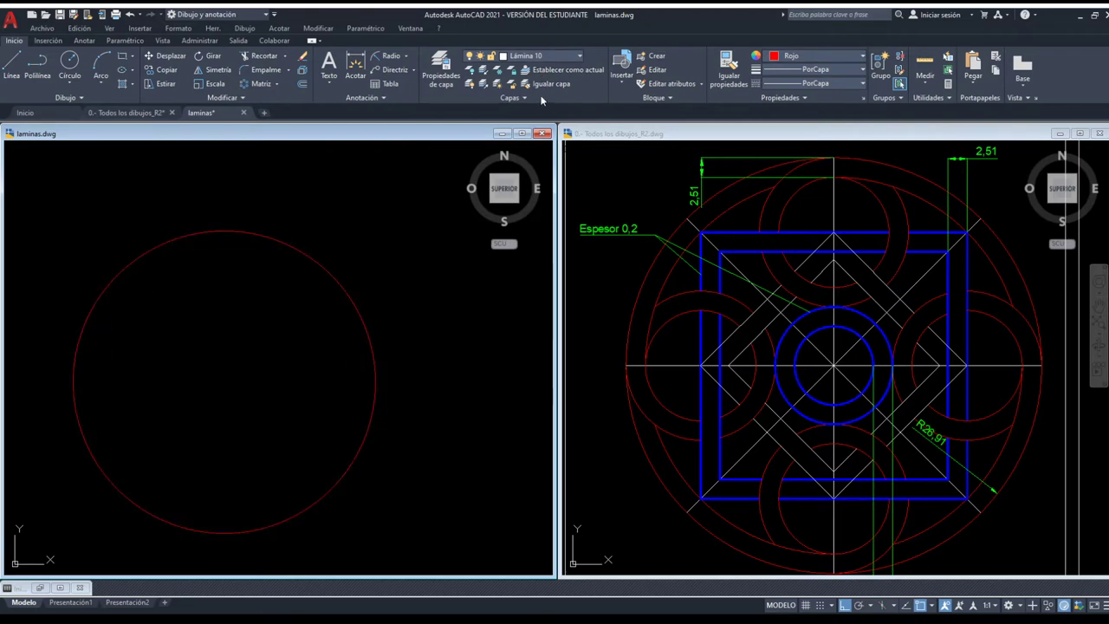
{"action": "key", "text": "Escape"}
Offset the red circle inward to make a smaller concentric circle
{"action": "left_click", "coordinate": [303, 85]}
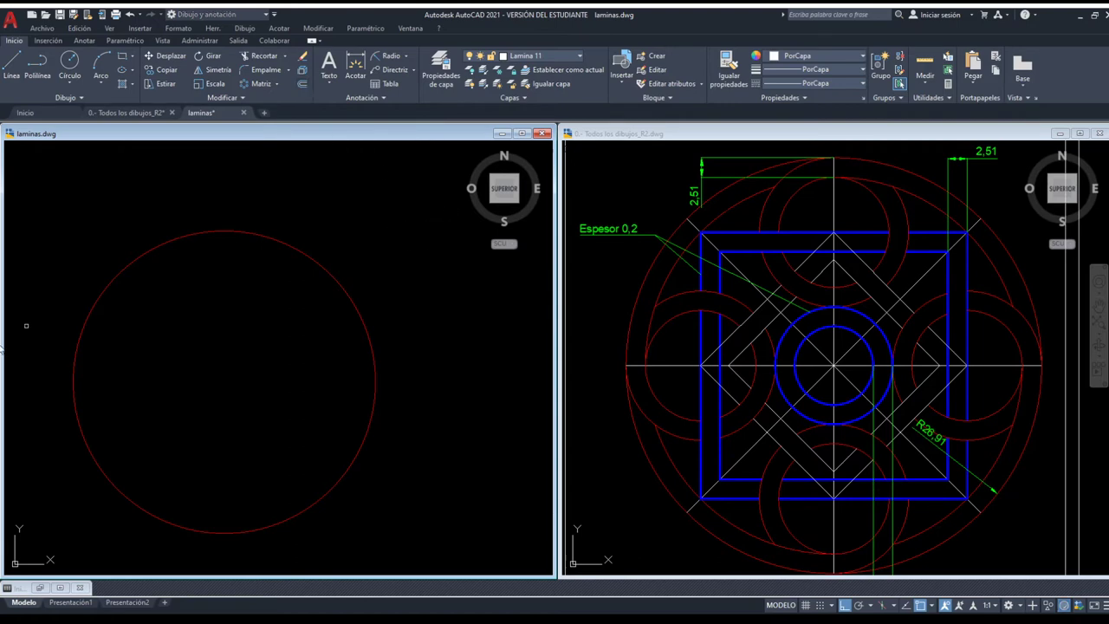
{"action": "left_click", "coordinate": [224, 233]}
{"action": "left_click", "coordinate": [225, 251]}
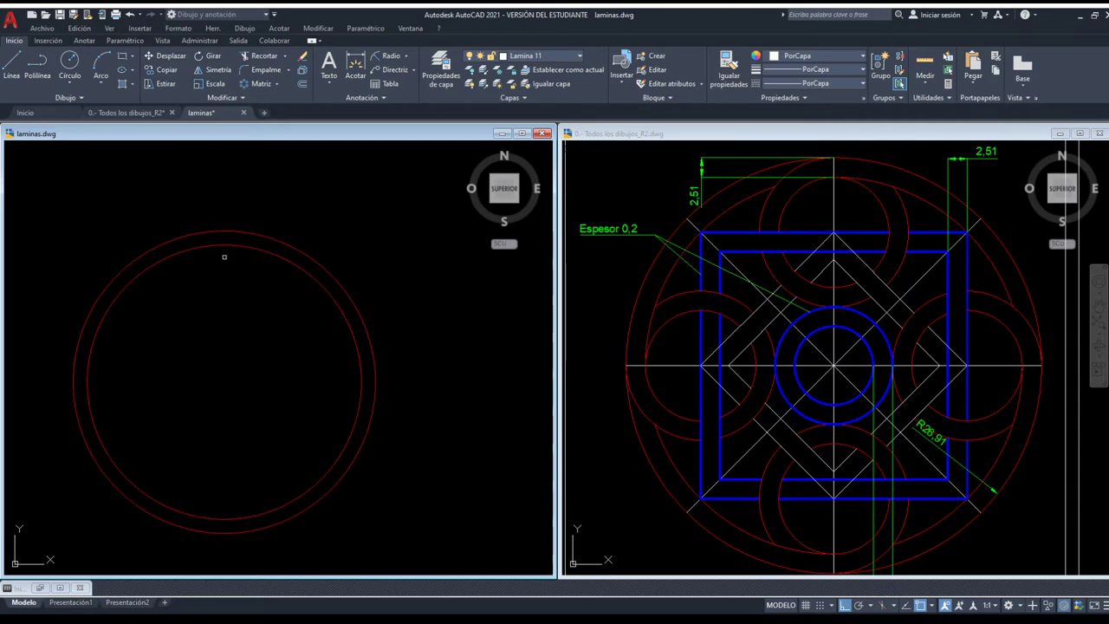
Draw a horizontal line across the circle between its left and right quadrants
{"action": "left_click", "coordinate": [37, 65]}
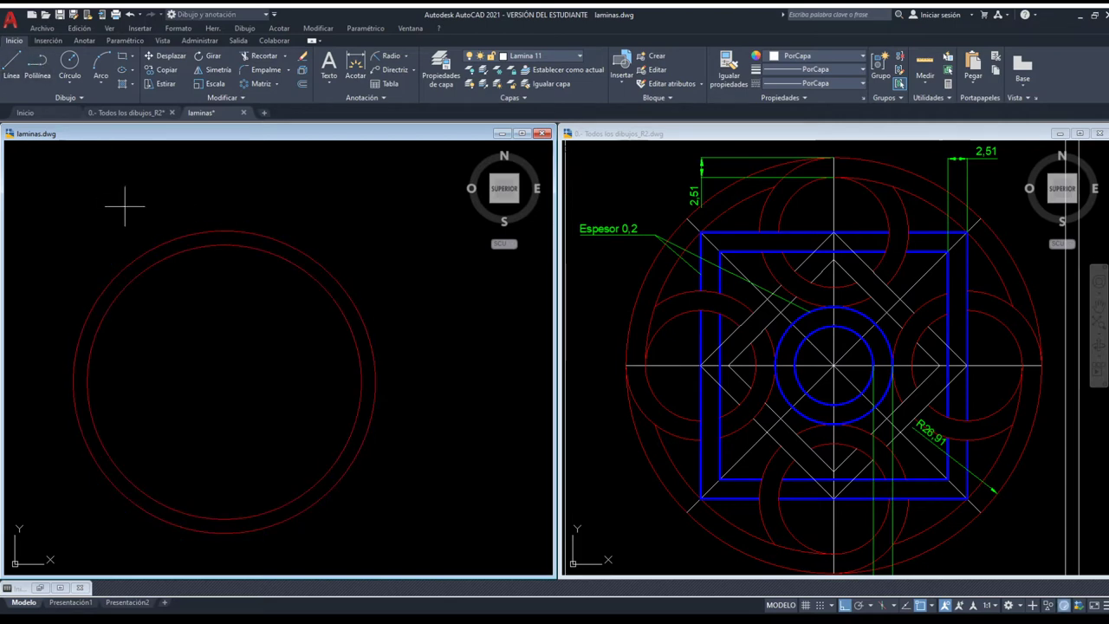
{"action": "left_click", "coordinate": [73, 381]}
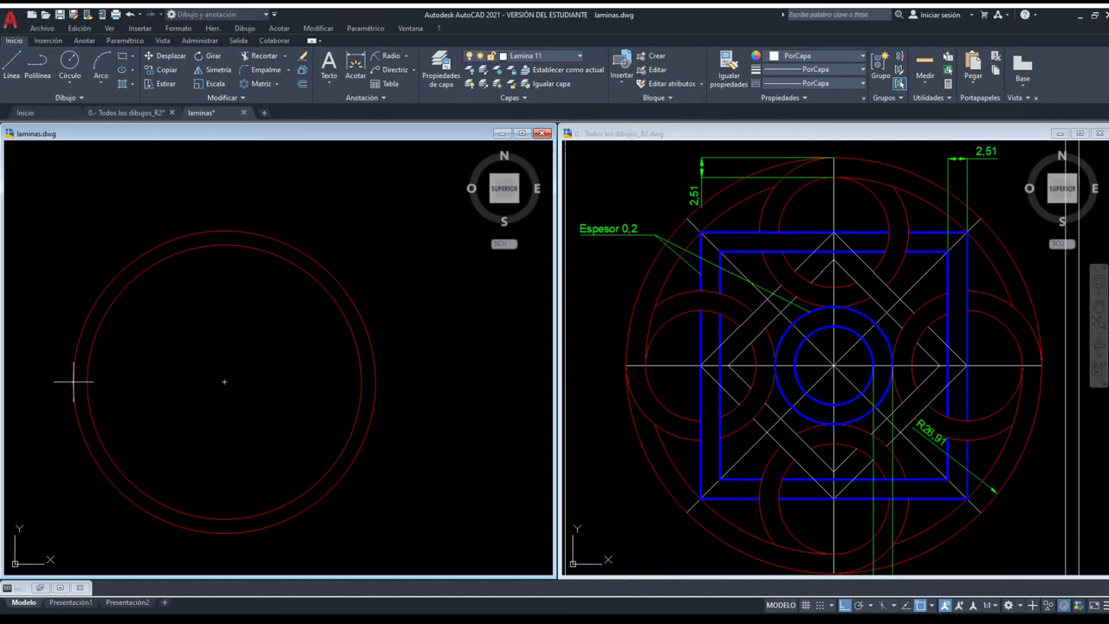
{"action": "left_click", "coordinate": [376, 382]}
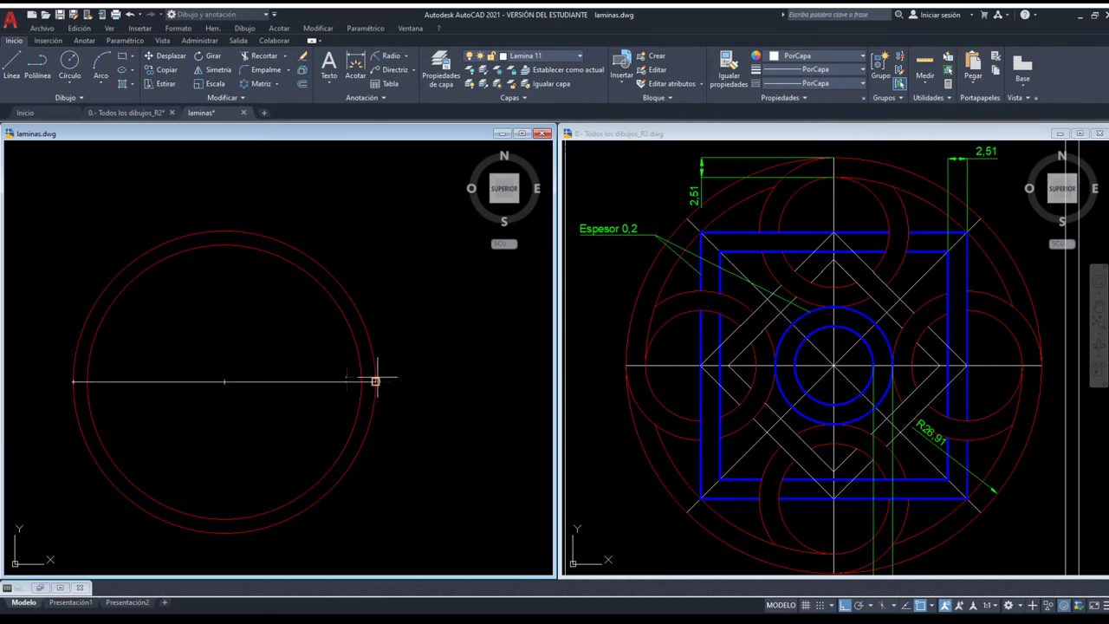
Polar-array the line about the circle centre into 8 items at 45°
{"action": "left_click", "coordinate": [262, 82]}
{"action": "left_click", "coordinate": [268, 381]}
{"action": "key", "text": "Return"}
{"action": "left_click", "coordinate": [224, 381]}
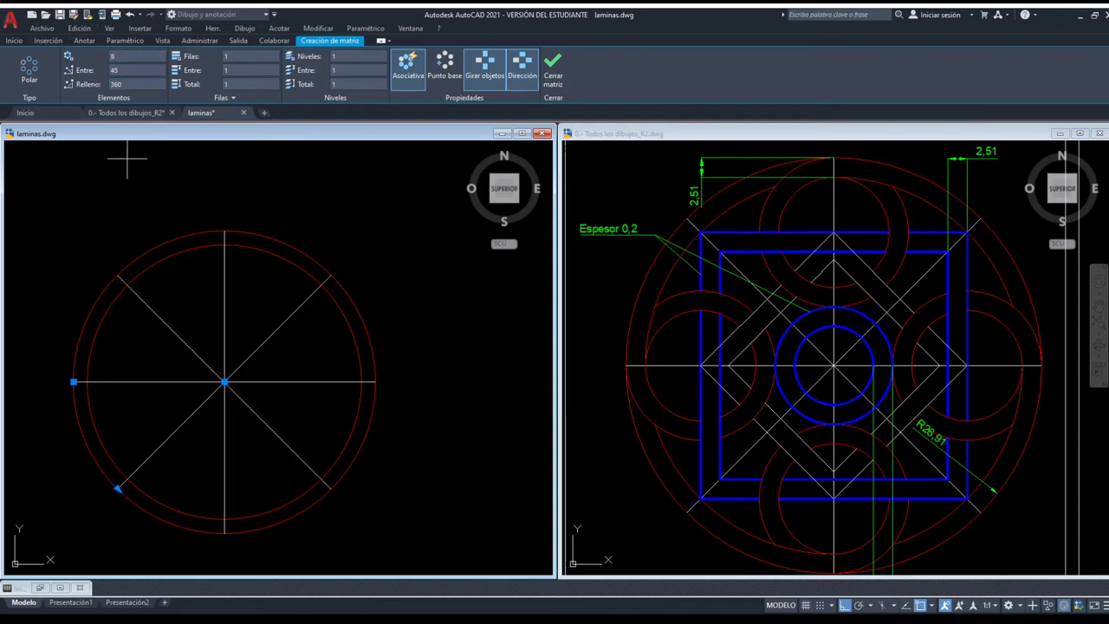
{"action": "key", "text": "Return"}
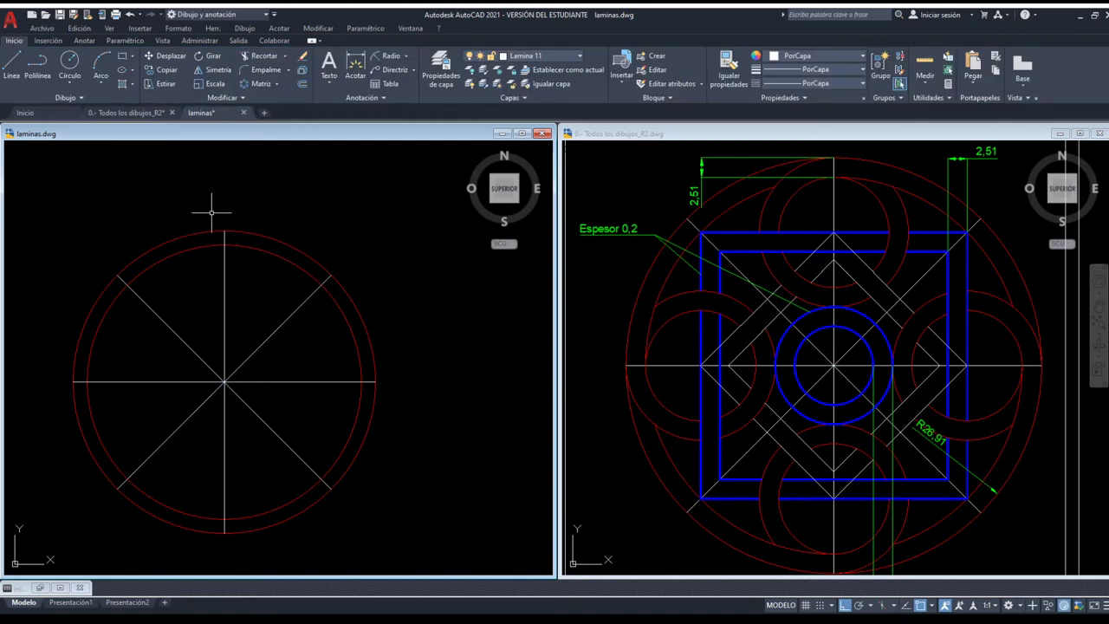
Draw a closed square polyline with corners on the diagonals at the inner circle
{"action": "left_click", "coordinate": [40, 66]}
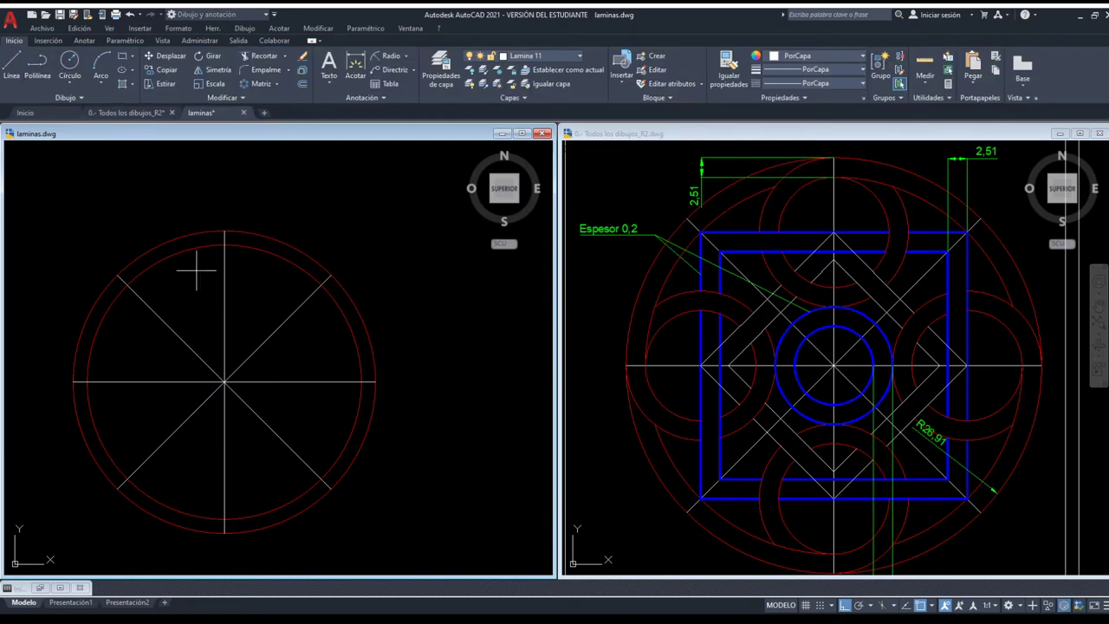
{"action": "left_click", "coordinate": [128, 285]}
{"action": "left_click", "coordinate": [321, 284]}
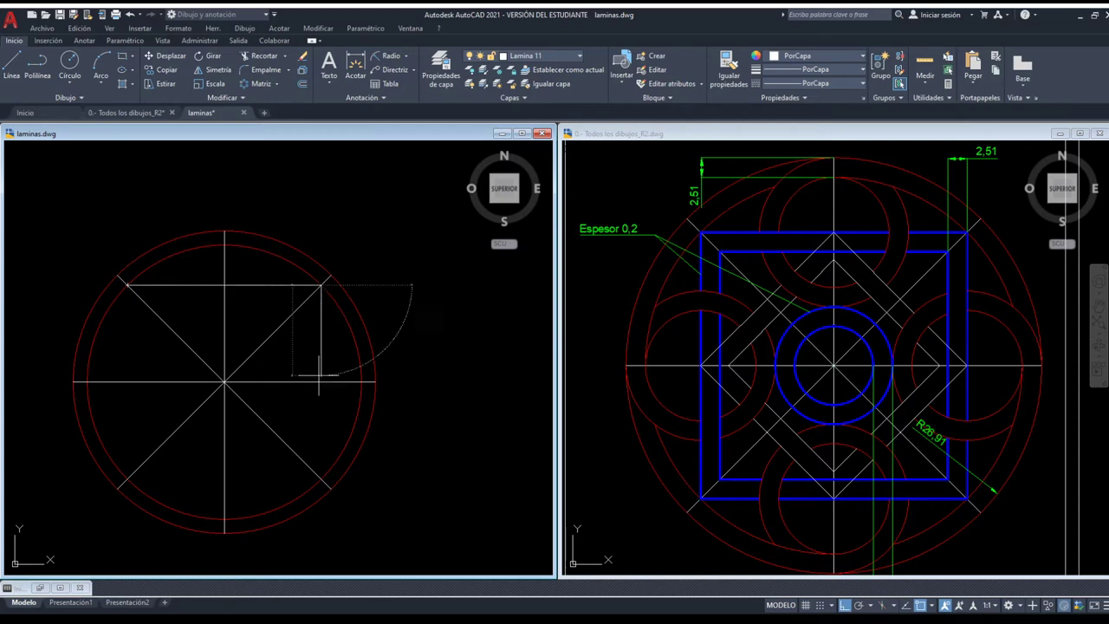
{"action": "left_click", "coordinate": [322, 478]}
{"action": "left_click", "coordinate": [129, 478]}
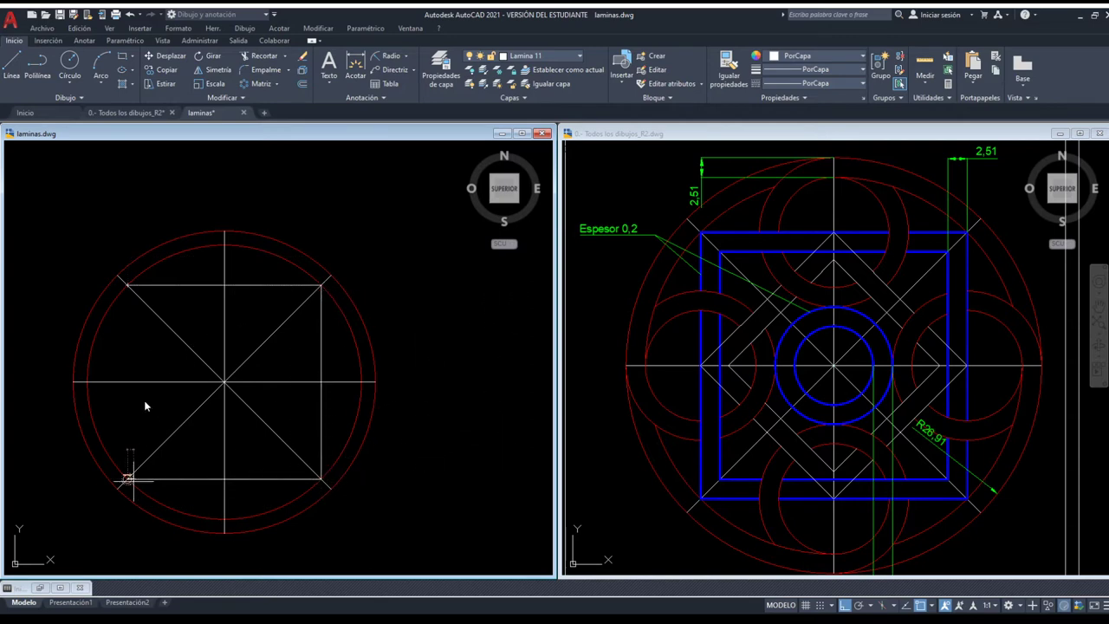
{"action": "left_click", "coordinate": [128, 285]}
{"action": "key", "text": "Return"}
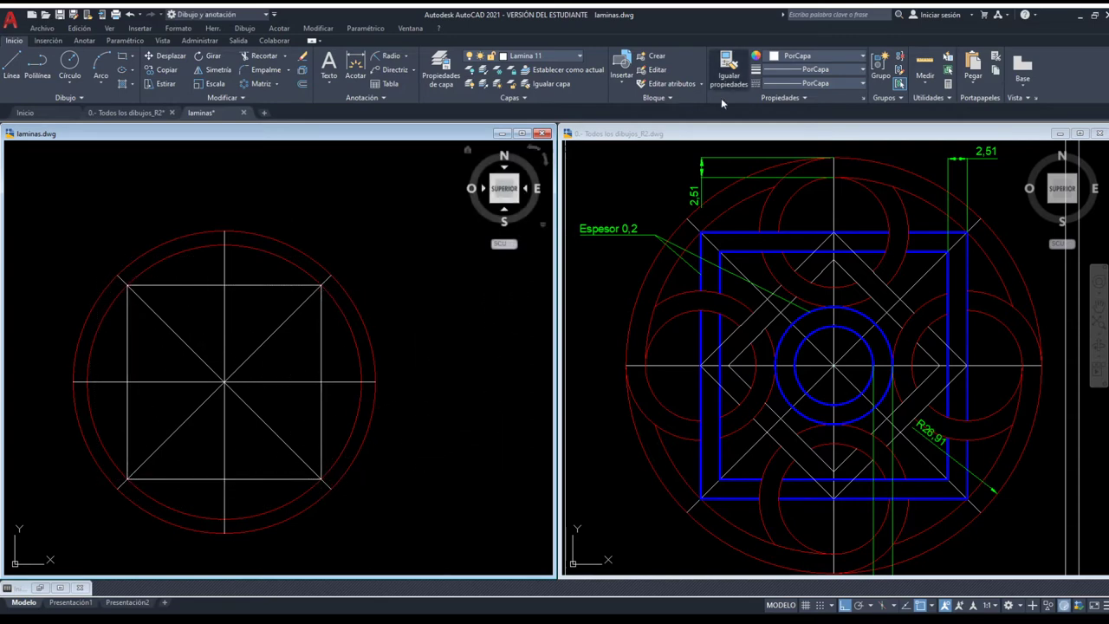
Colour the square blue and thicken it with PEDIT Anchura
{"action": "left_click", "coordinate": [268, 277]}
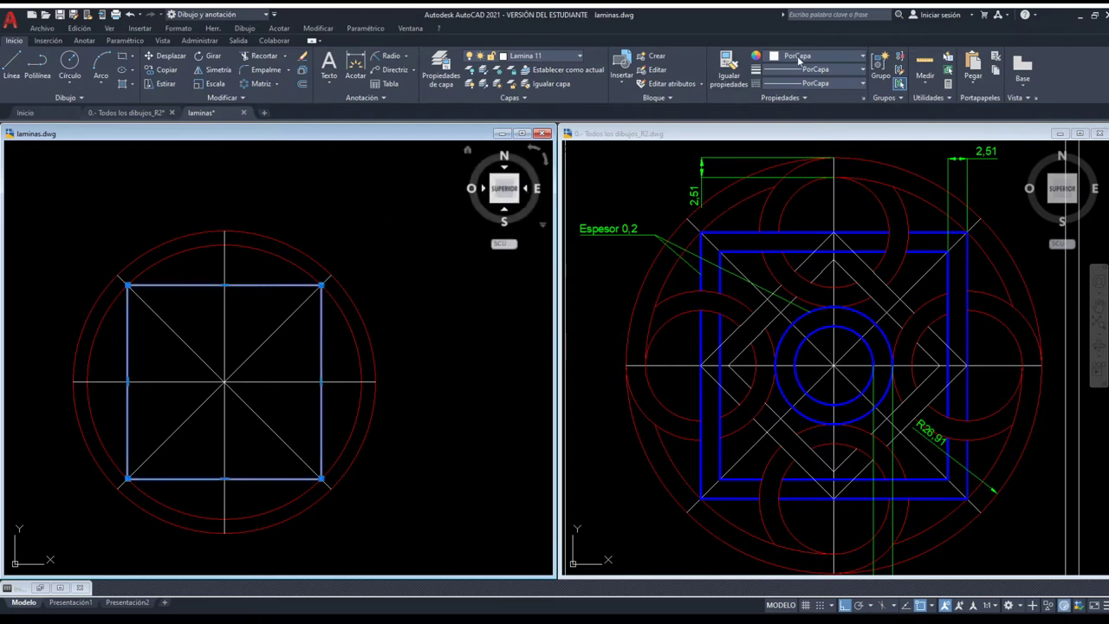
{"action": "key", "text": "Escape"}
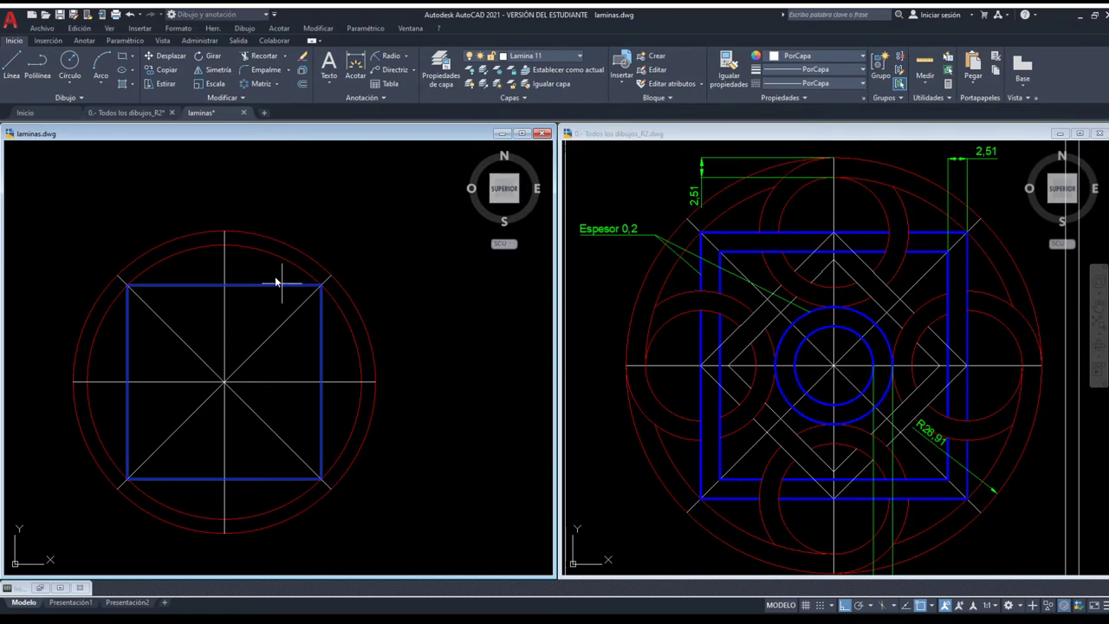
{"action": "key", "text": "Return"}
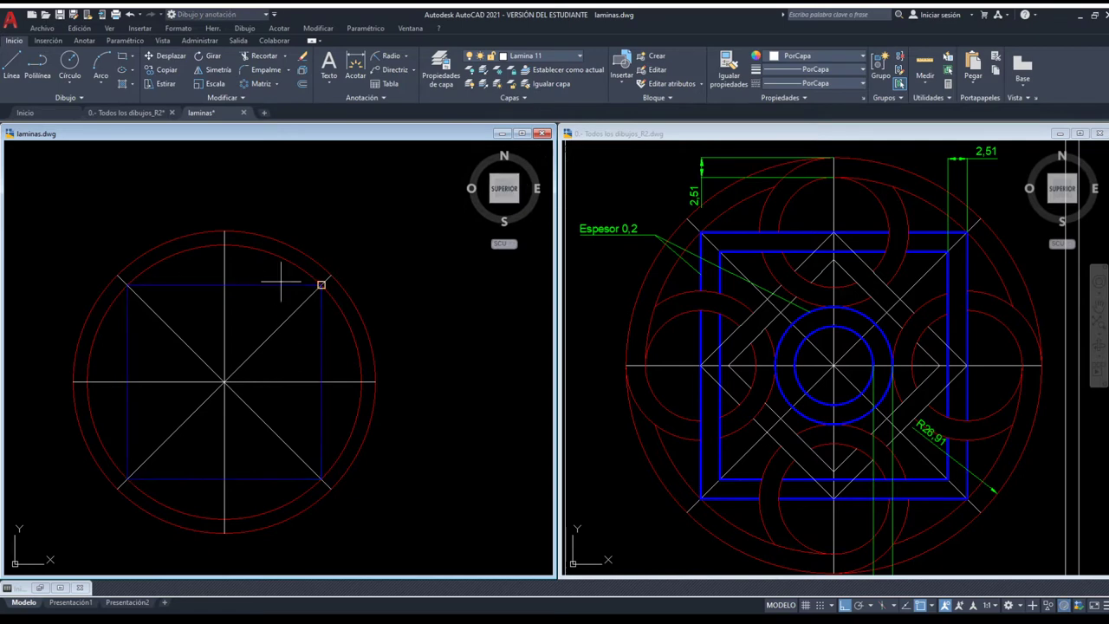
{"action": "key", "text": "Return"}
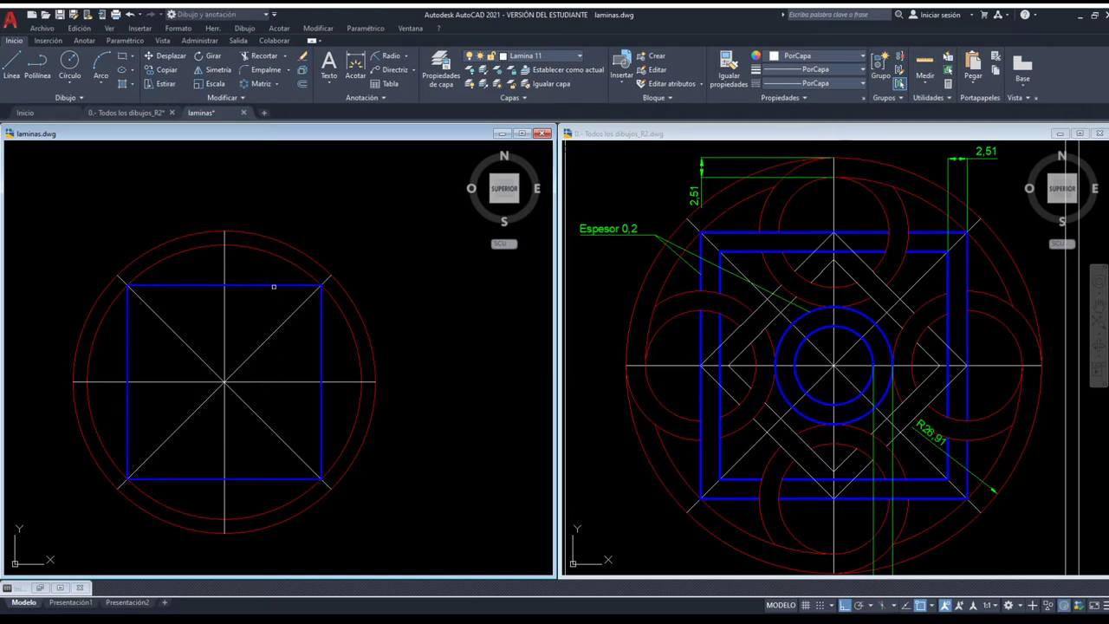
Offset the blue square inward and draw a diamond polyline through its edge midpoints
{"action": "left_click", "coordinate": [270, 284]}
{"action": "left_click", "coordinate": [264, 307]}
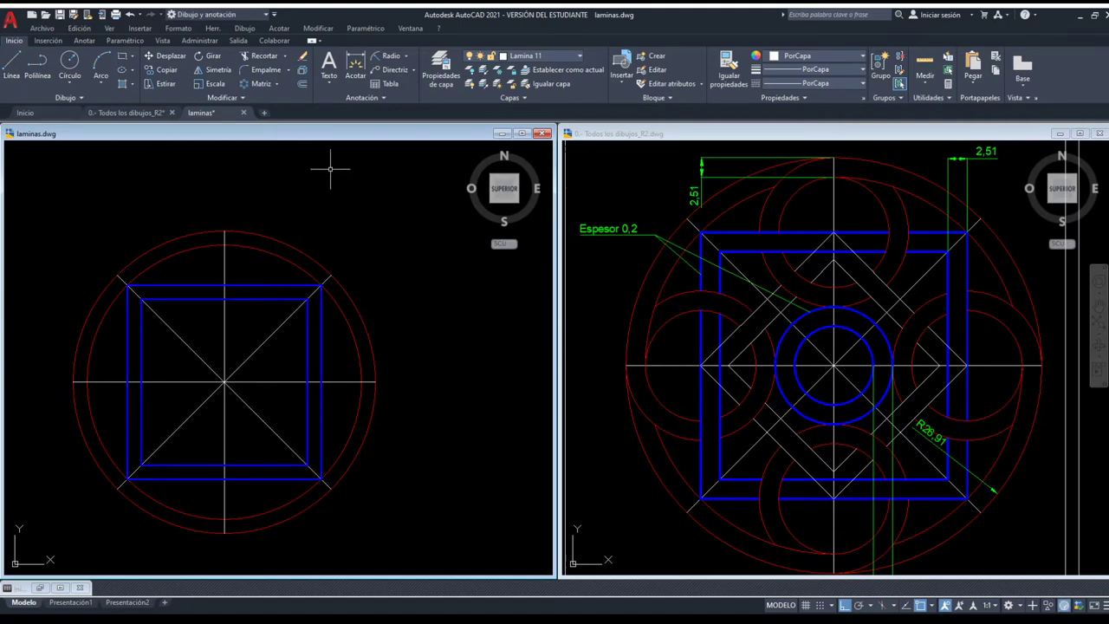
{"action": "left_click", "coordinate": [62, 87]}
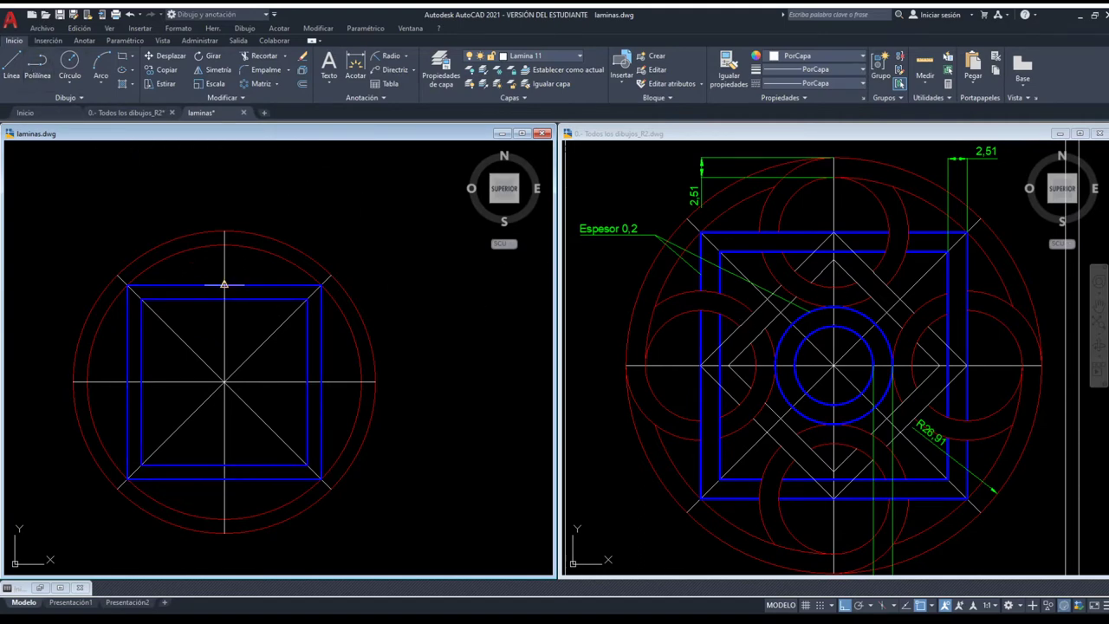
{"action": "left_click", "coordinate": [224, 285]}
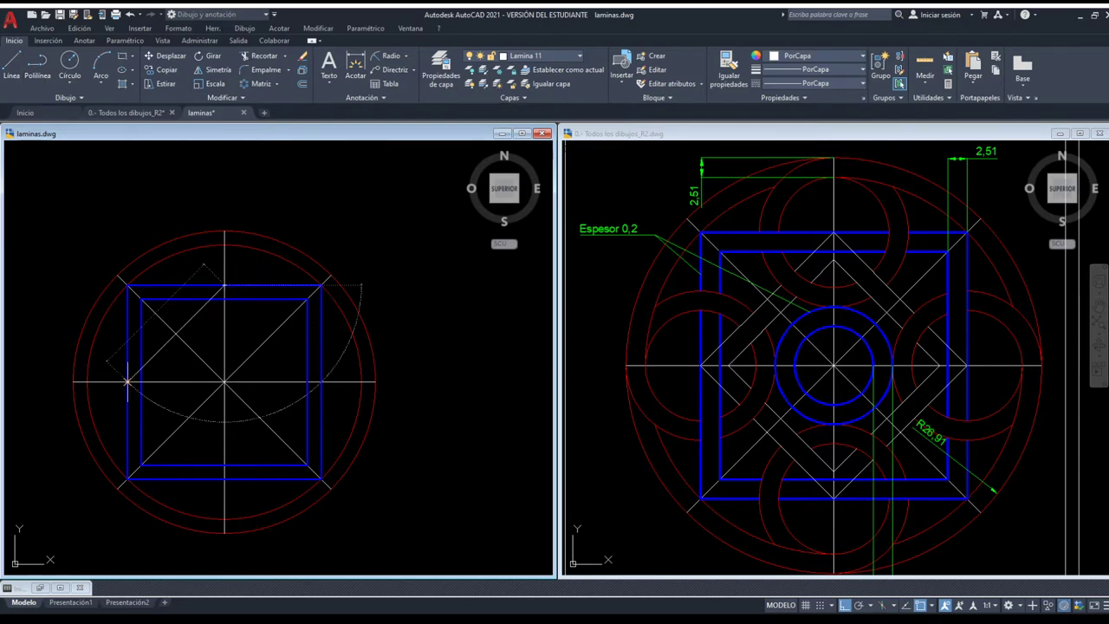
{"action": "left_click", "coordinate": [127, 381]}
{"action": "left_click", "coordinate": [223, 478]}
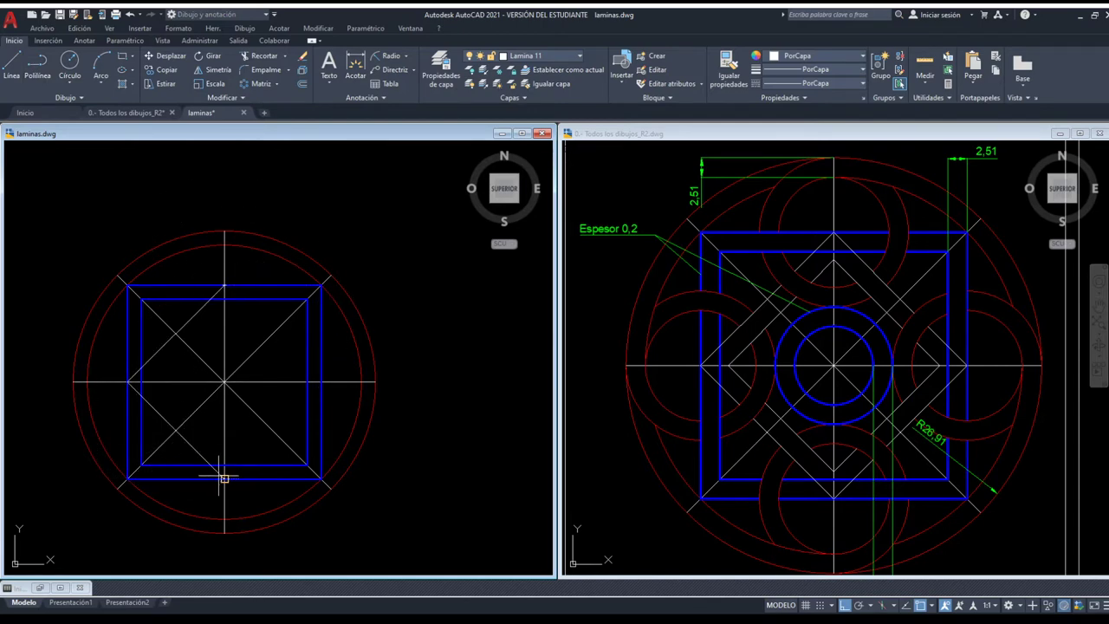
{"action": "left_click", "coordinate": [320, 381]}
{"action": "left_click", "coordinate": [224, 285]}
{"action": "key", "text": "Return"}
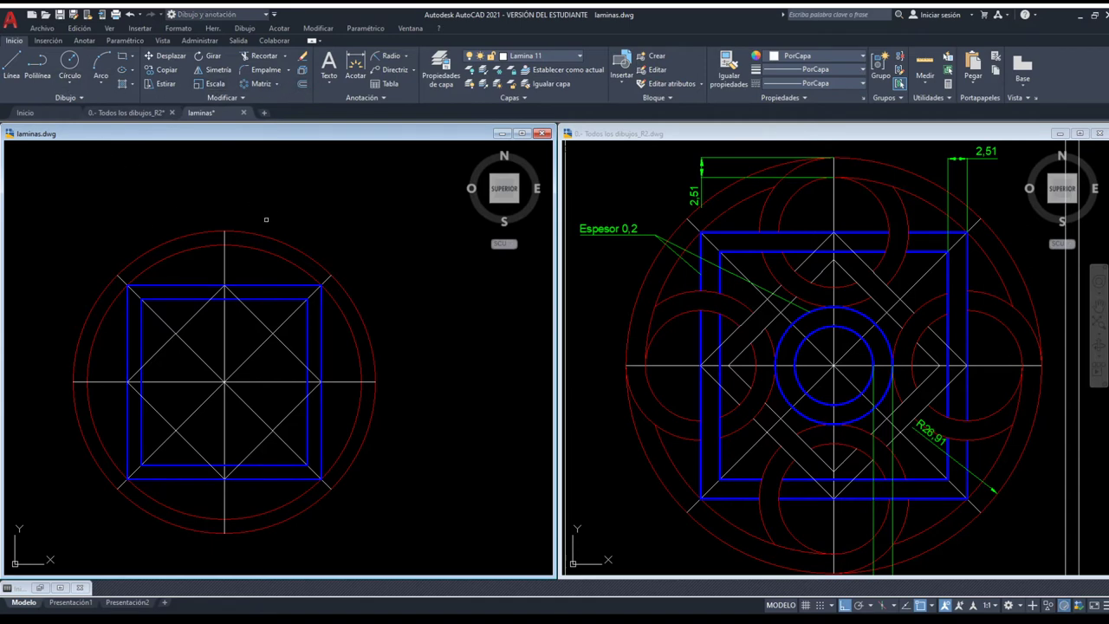
Offset the white diamond outward, then delete the oversized offset copy
{"action": "left_click", "coordinate": [185, 315]}
{"action": "left_click", "coordinate": [197, 324]}
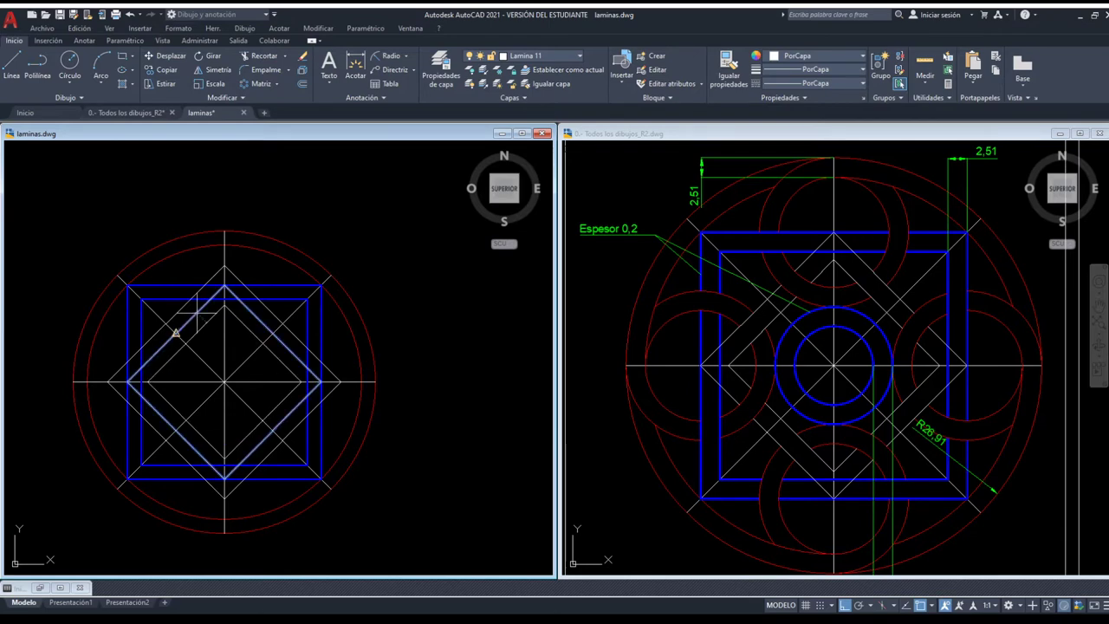
{"action": "scroll", "coordinate": [208, 328], "scroll_direction": "up", "scroll_amount": 3}
{"action": "scroll", "coordinate": [208, 328], "scroll_direction": "up", "scroll_amount": 2}
{"action": "scroll", "coordinate": [208, 328], "scroll_direction": "down", "scroll_amount": 4}
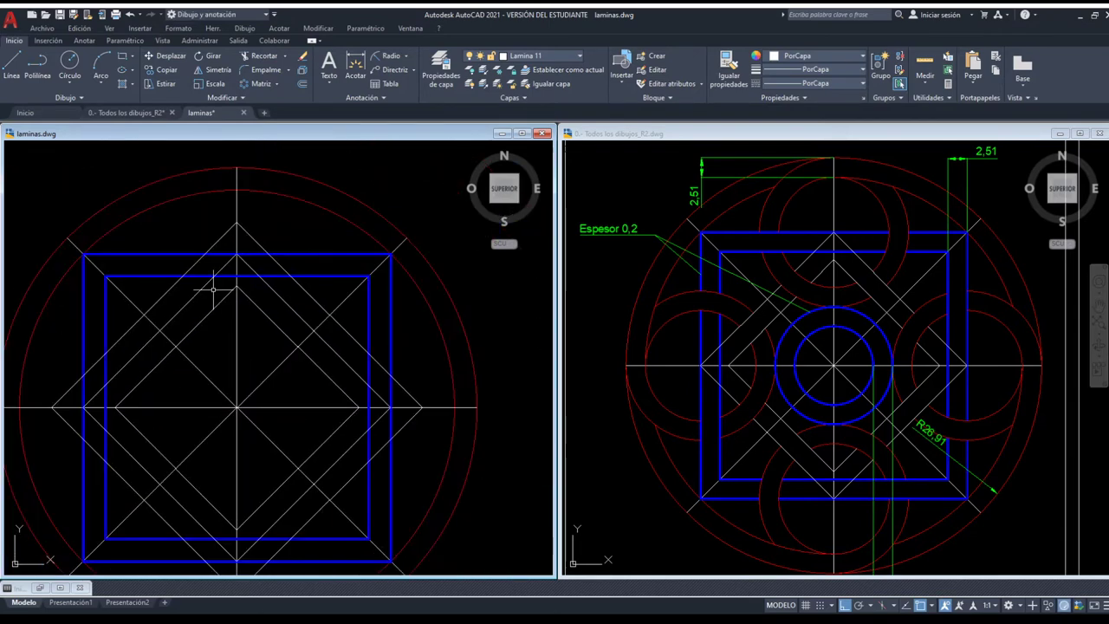
{"action": "left_click", "coordinate": [217, 244]}
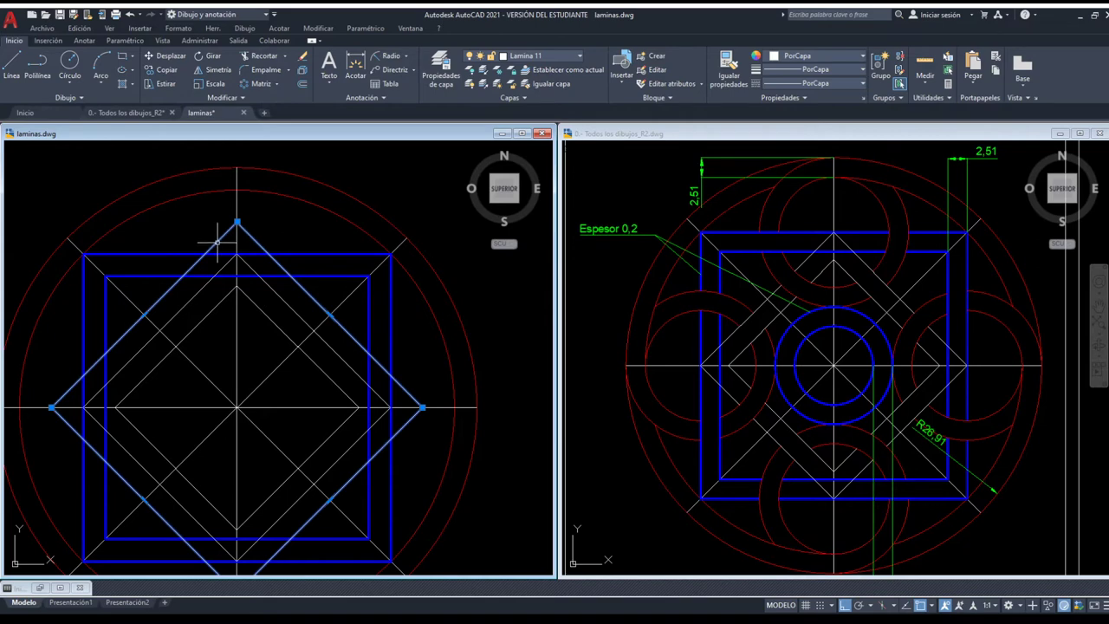
{"action": "key", "text": "Delete"}
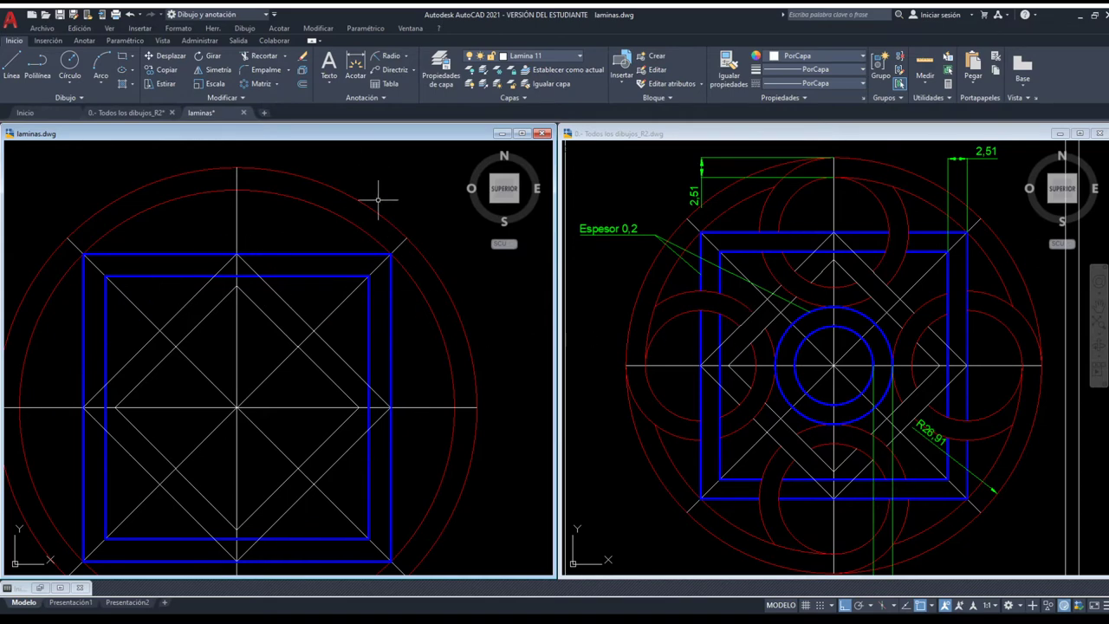
{"action": "middle_click_drag", "start_coordinate": [372, 242], "coordinate": [362, 218]}
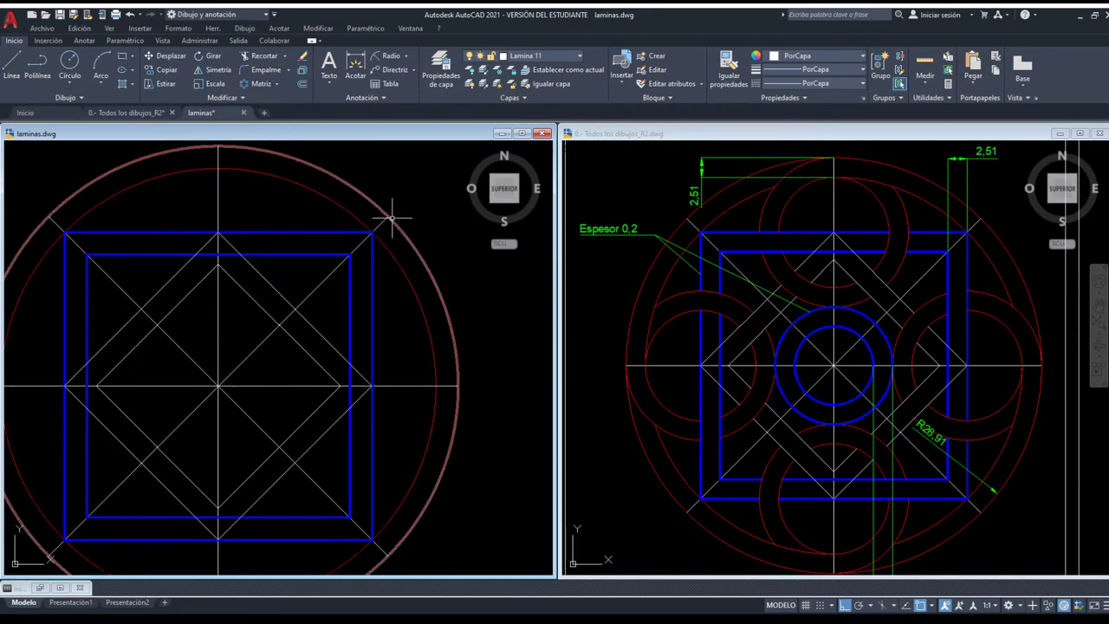
{"action": "middle_click_drag", "start_coordinate": [403, 266], "coordinate": [427, 254]}
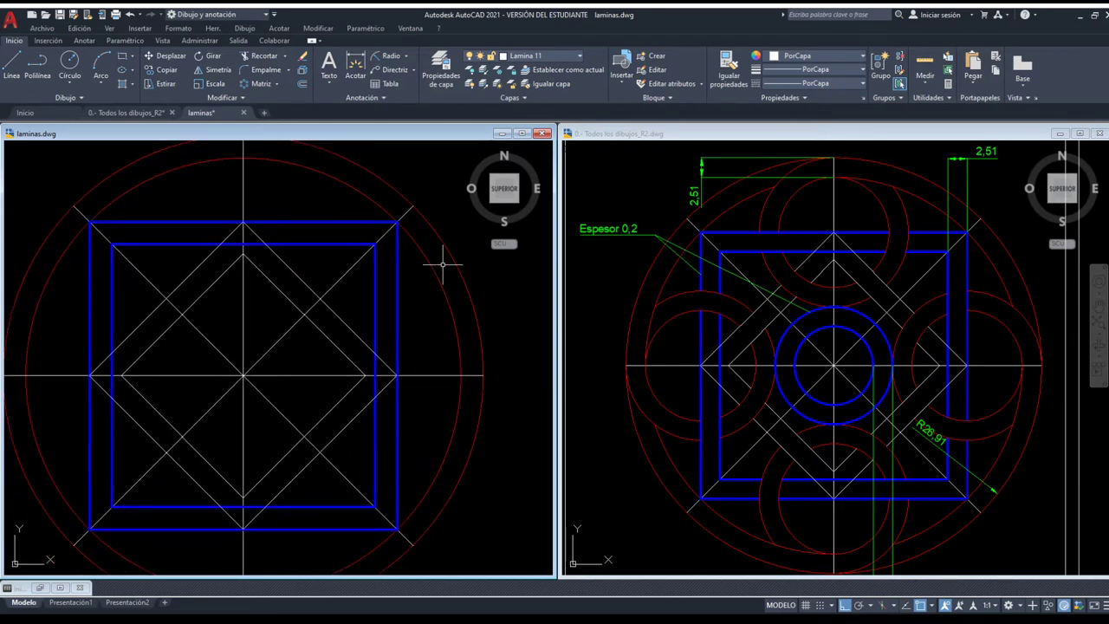
Draw two concentric circles centred on the blue square's top-edge midpoint
{"action": "left_click", "coordinate": [71, 60]}
{"action": "left_click", "coordinate": [244, 221]}
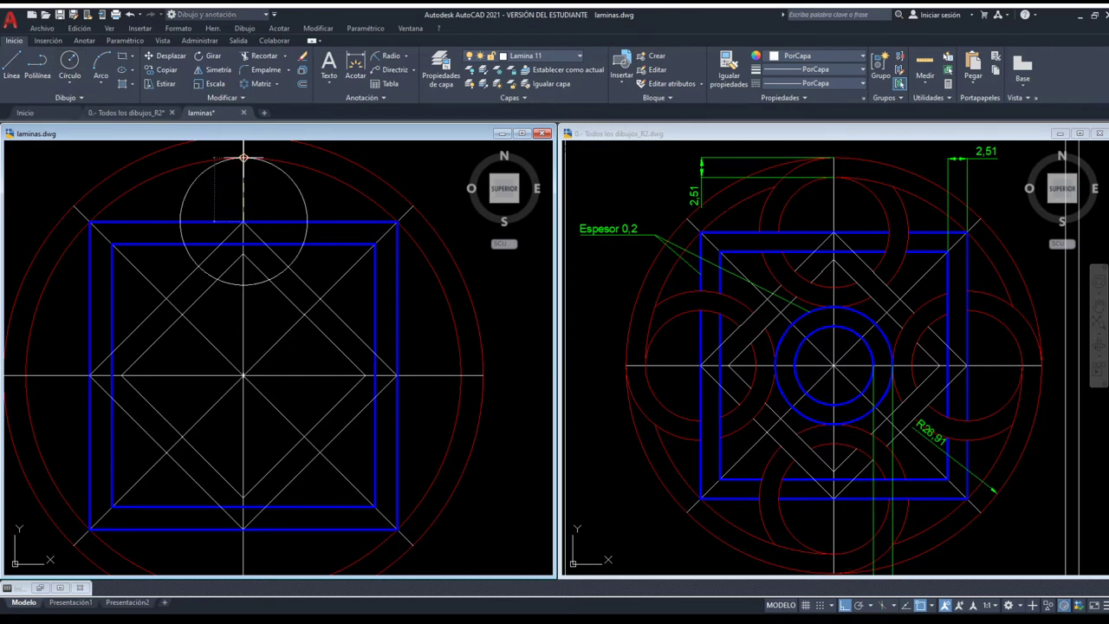
{"action": "middle_click_drag", "start_coordinate": [245, 157], "coordinate": [253, 186]}
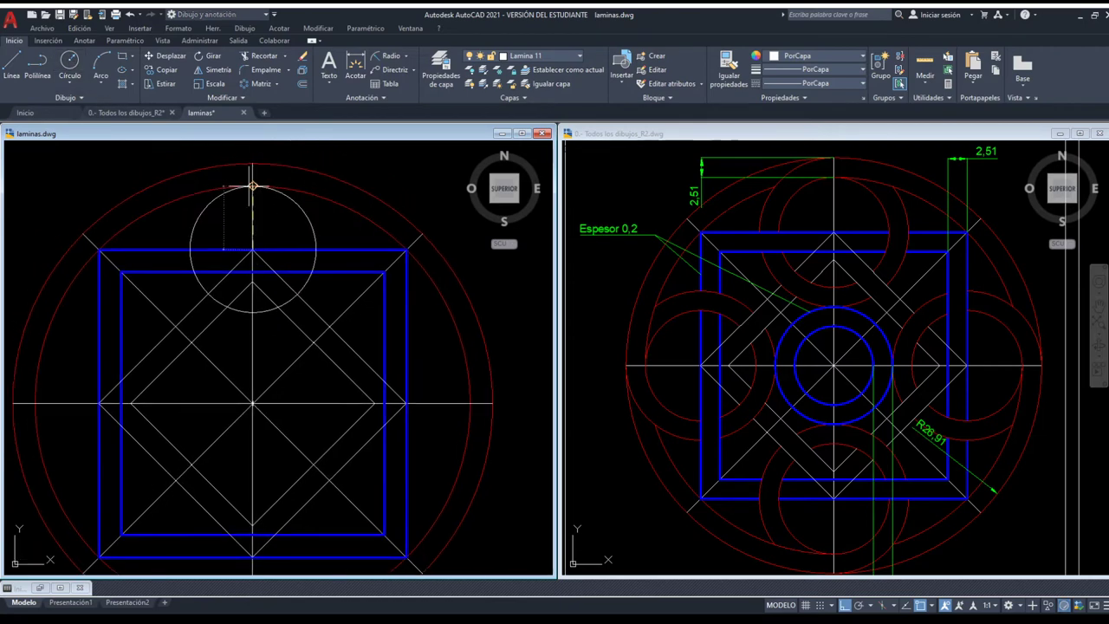
{"action": "left_click", "coordinate": [253, 185]}
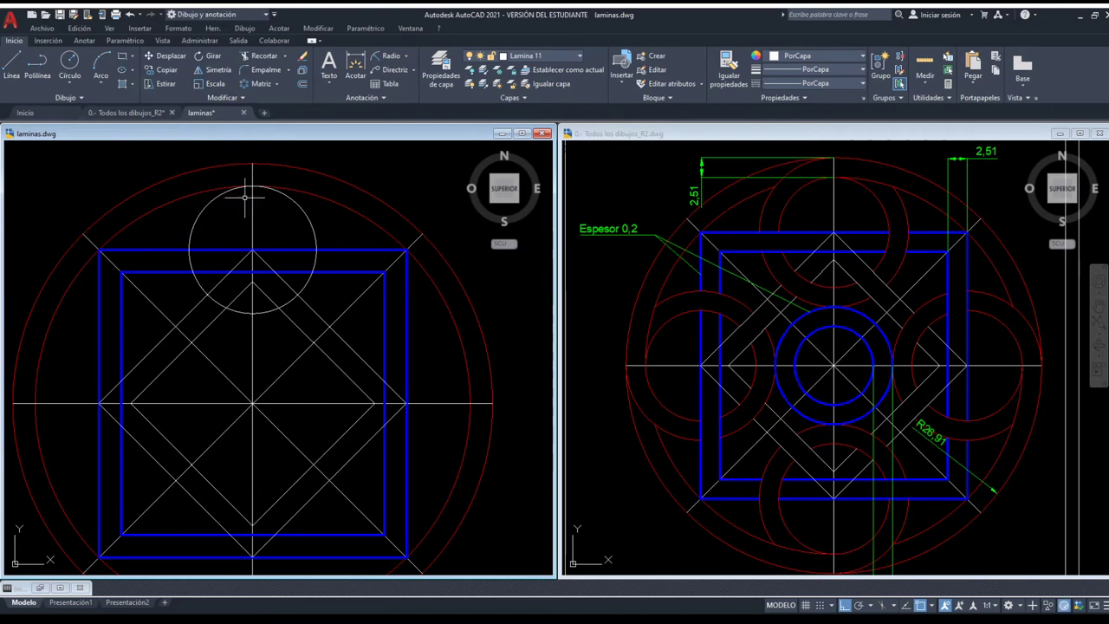
{"action": "key", "text": "space"}
{"action": "left_click", "coordinate": [252, 249]}
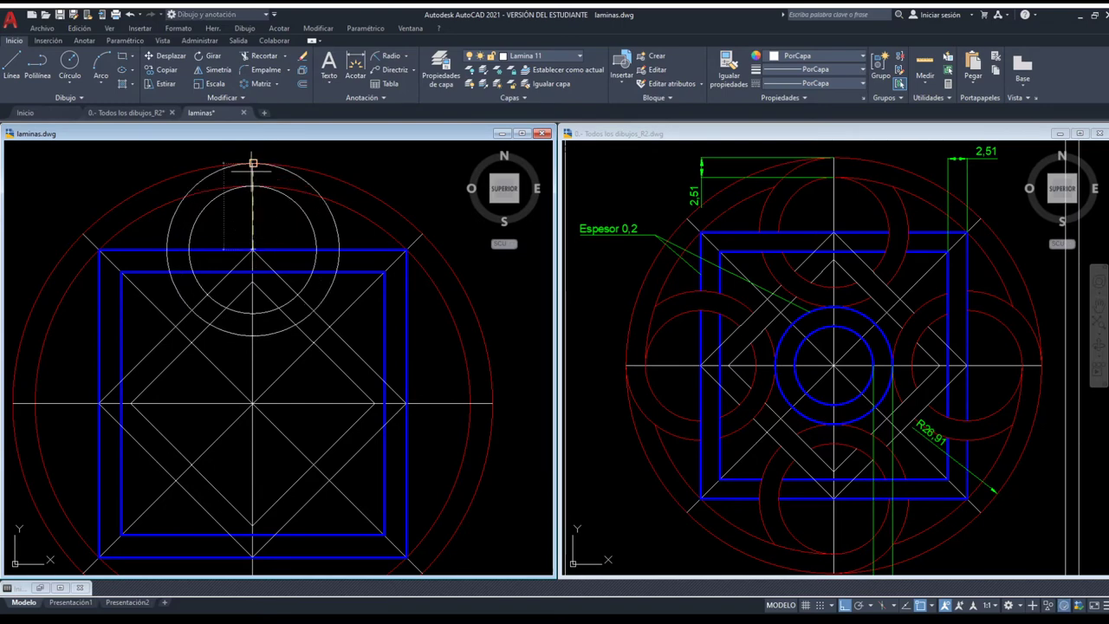
{"action": "left_click", "coordinate": [253, 163]}
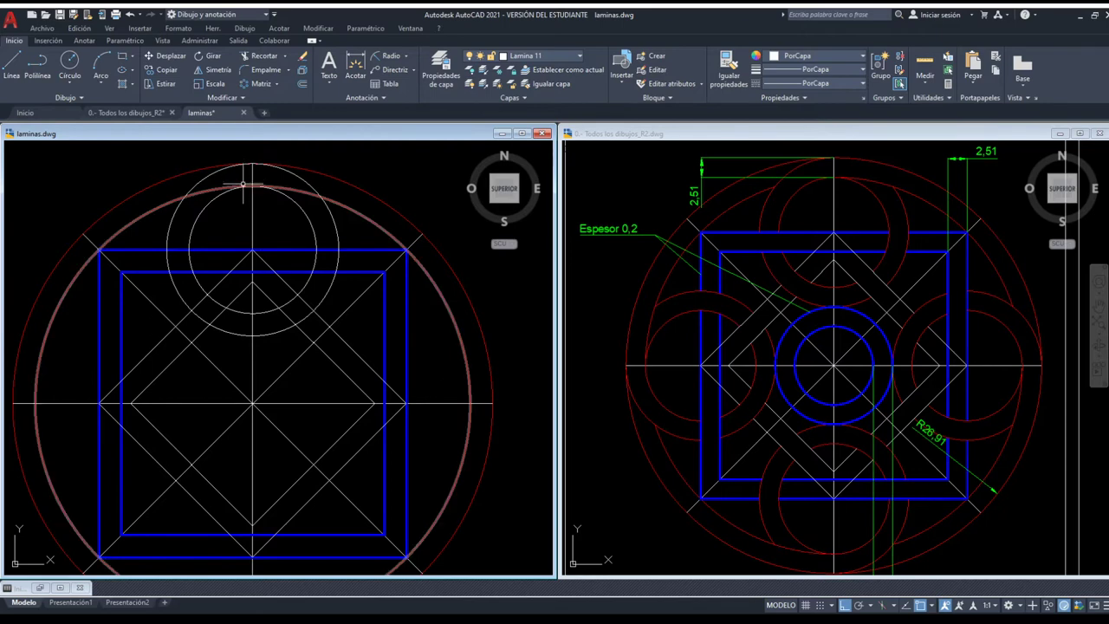
Match the red outer ring's properties onto both small circles
{"action": "left_click", "coordinate": [337, 203]}
{"action": "left_click", "coordinate": [309, 220]}
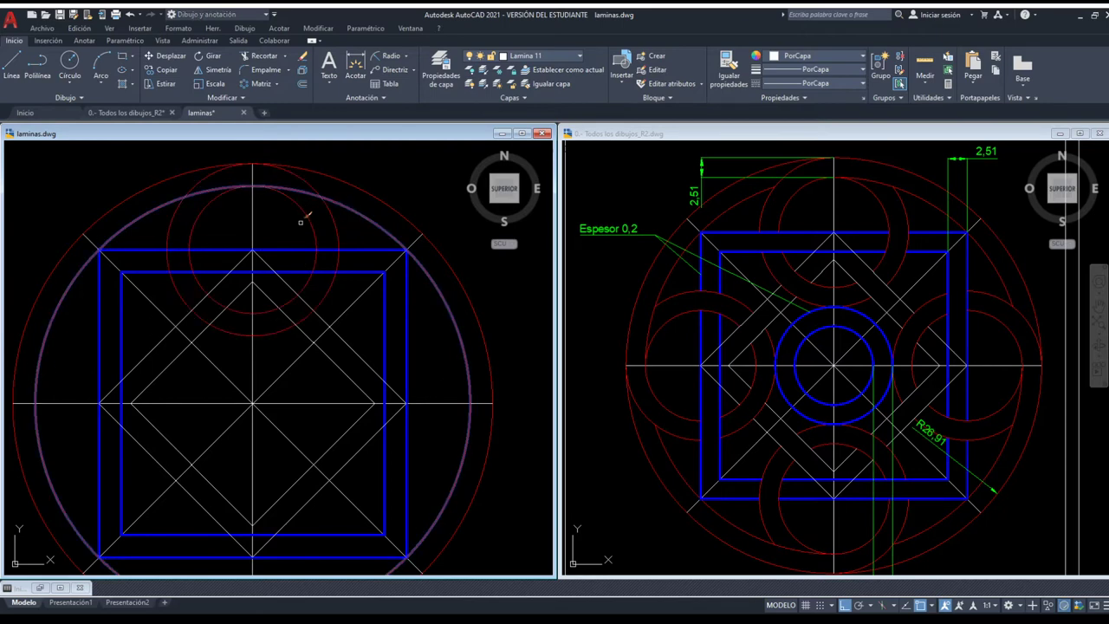
{"action": "key", "text": "Return"}
{"action": "scroll", "coordinate": [295, 217], "scroll_direction": "down", "scroll_amount": 1}
{"action": "scroll", "coordinate": [305, 222], "scroll_direction": "down", "scroll_amount": 1}
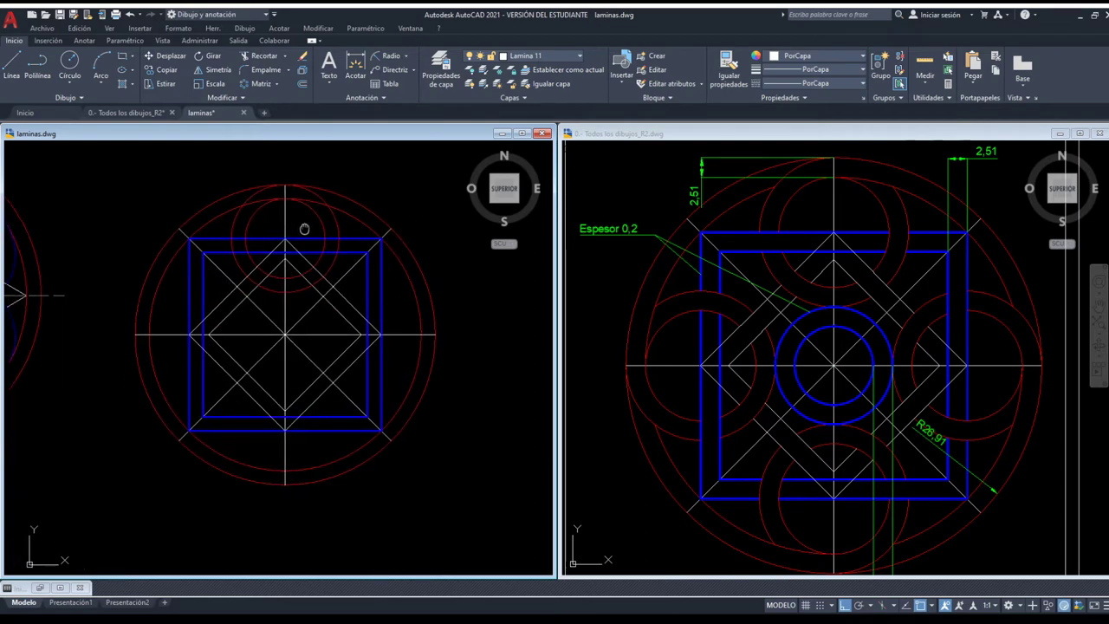
{"action": "scroll", "coordinate": [304, 227], "scroll_direction": "up", "scroll_amount": 2}
Polar-array the two top circles about the drawing centre into 4 items at 90°
{"action": "left_click", "coordinate": [213, 229]}
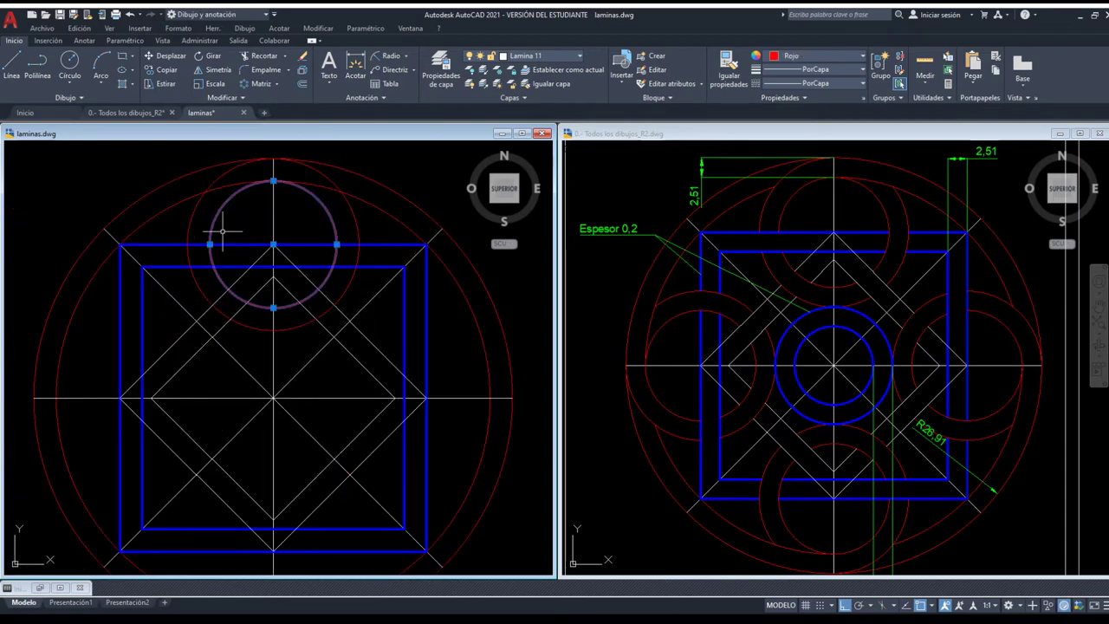
{"action": "left_click", "coordinate": [191, 222]}
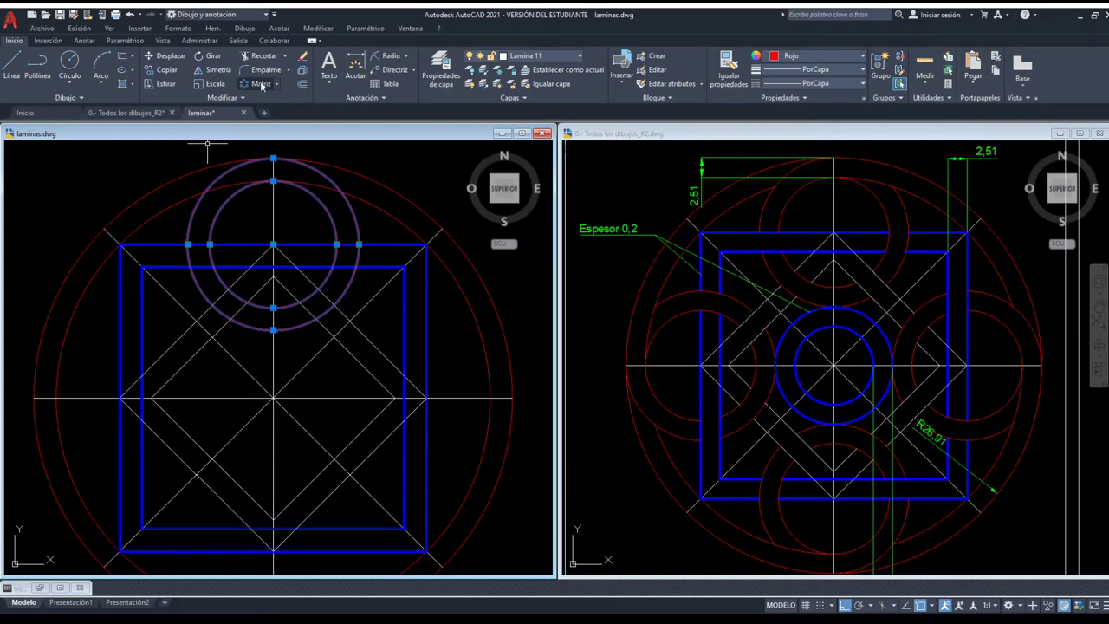
{"action": "key", "text": "Escape"}
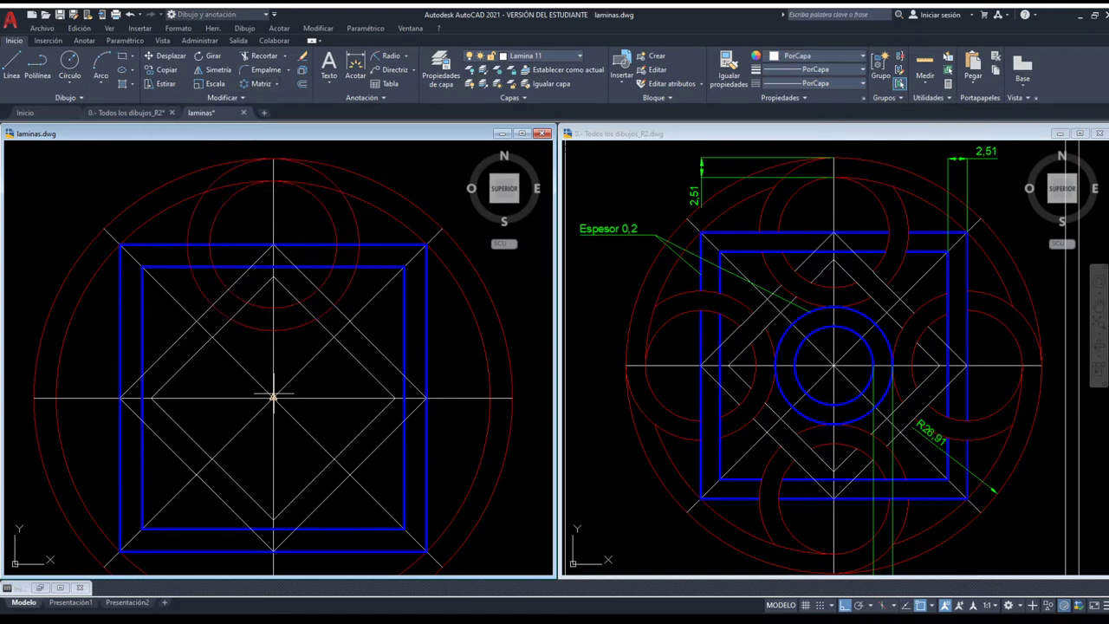
{"action": "left_click", "coordinate": [273, 394]}
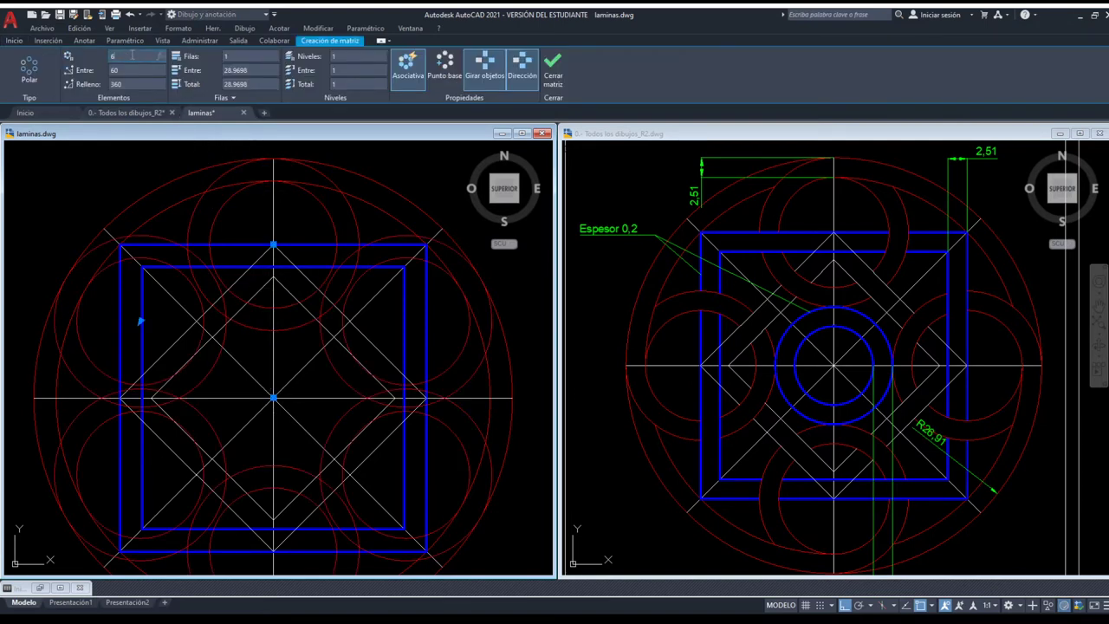
{"action": "type", "text": "4"}
{"action": "key", "text": "Return"}
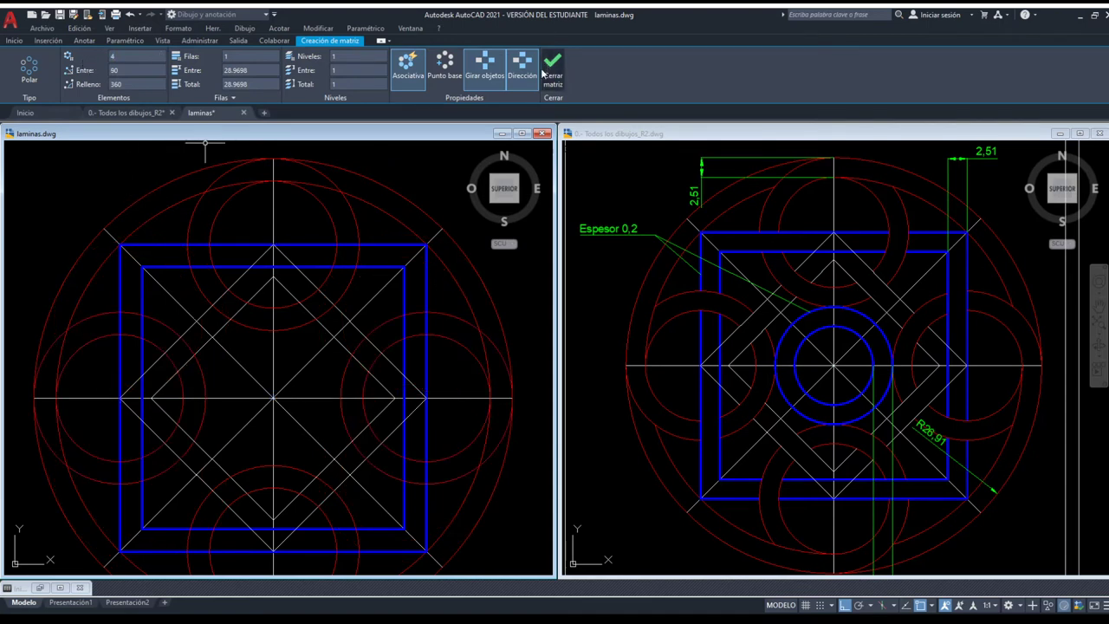
{"action": "left_click", "coordinate": [553, 65]}
{"action": "left_click", "coordinate": [332, 187]}
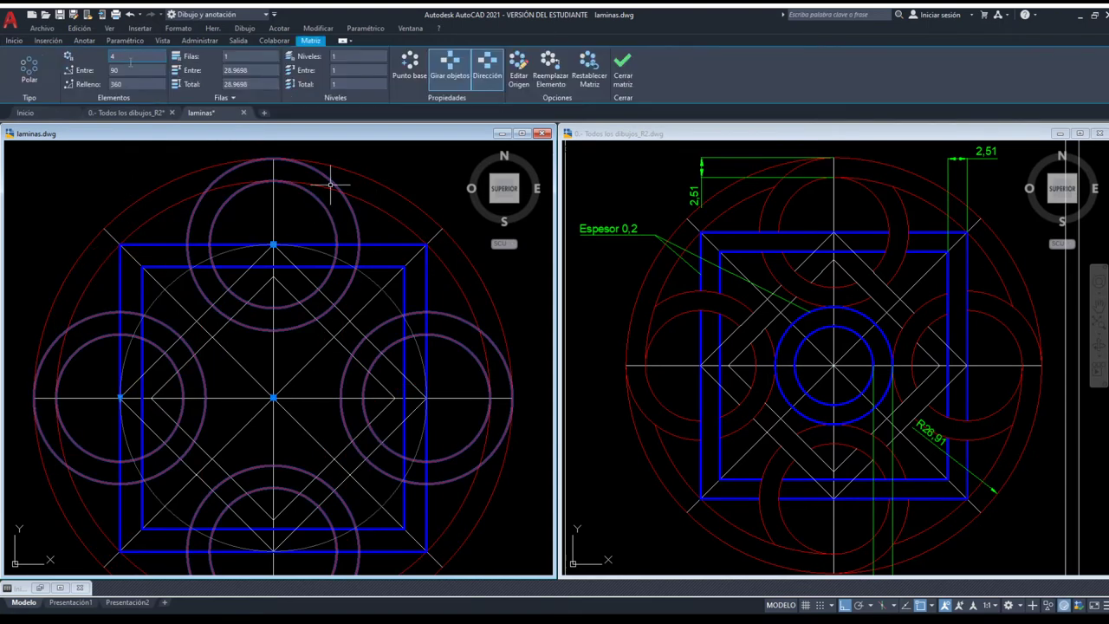
{"action": "left_click", "coordinate": [13, 41]}
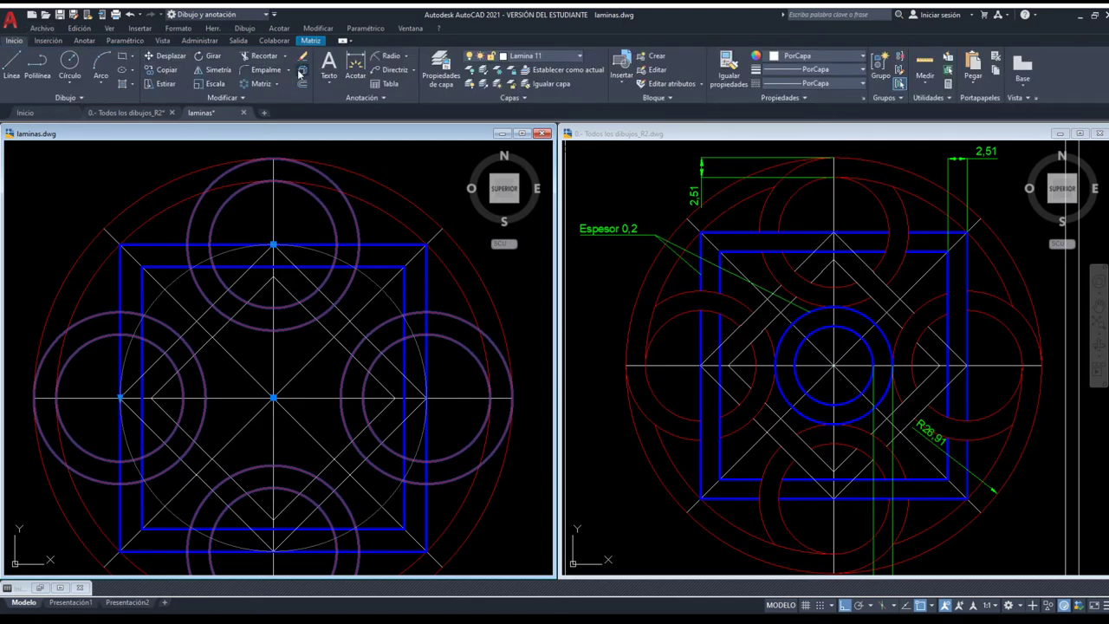
{"action": "key", "text": "Escape"}
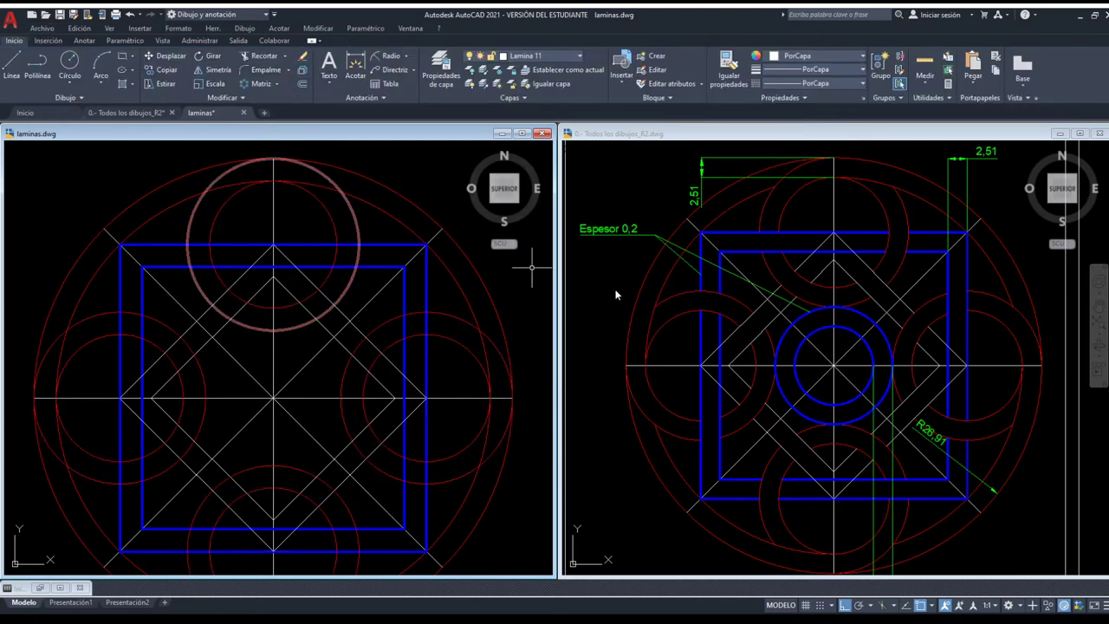
{"action": "scroll", "coordinate": [314, 202], "scroll_direction": "down", "scroll_amount": 2}
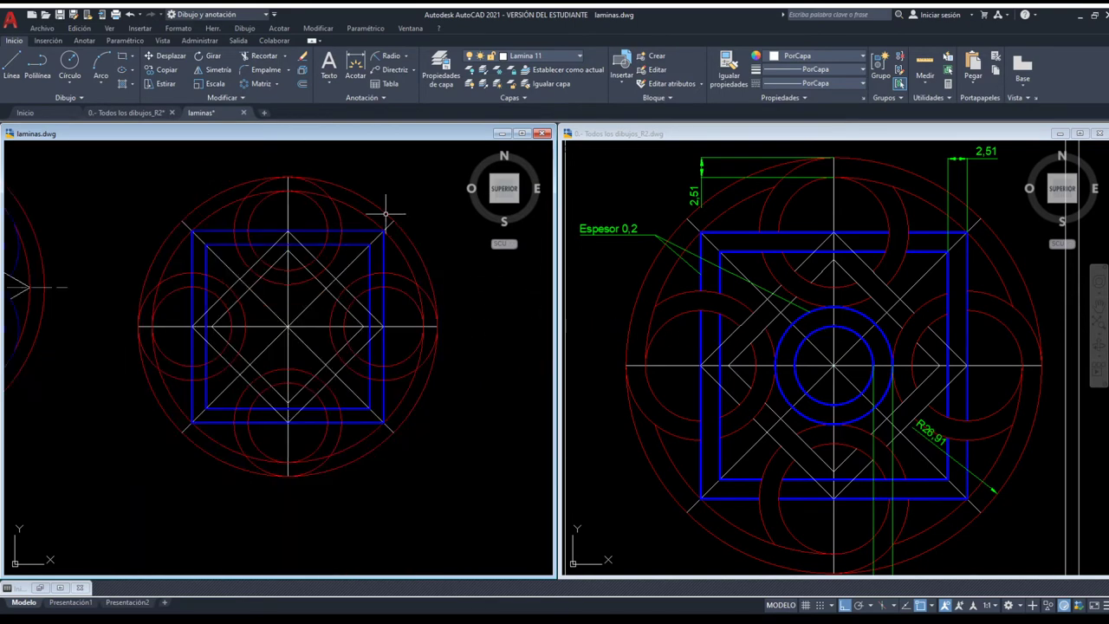
{"action": "left_click", "coordinate": [854, 321]}
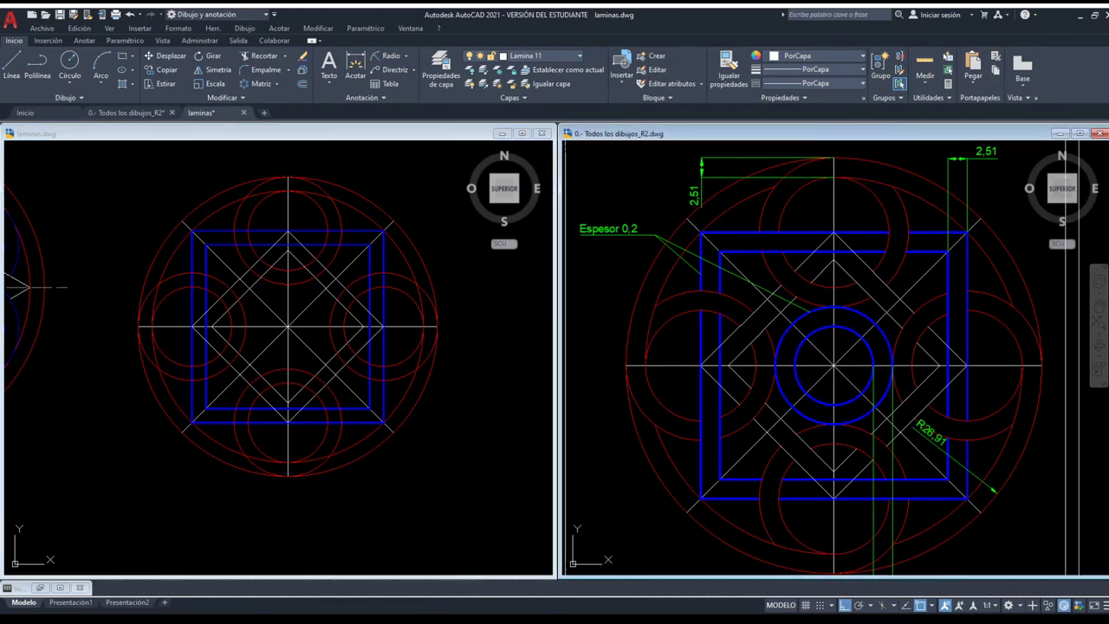
{"action": "scroll", "coordinate": [855, 312], "scroll_direction": "up", "scroll_amount": 4}
{"action": "scroll", "coordinate": [866, 297], "scroll_direction": "up", "scroll_amount": 5}
{"action": "scroll", "coordinate": [866, 298], "scroll_direction": "down", "scroll_amount": 6}
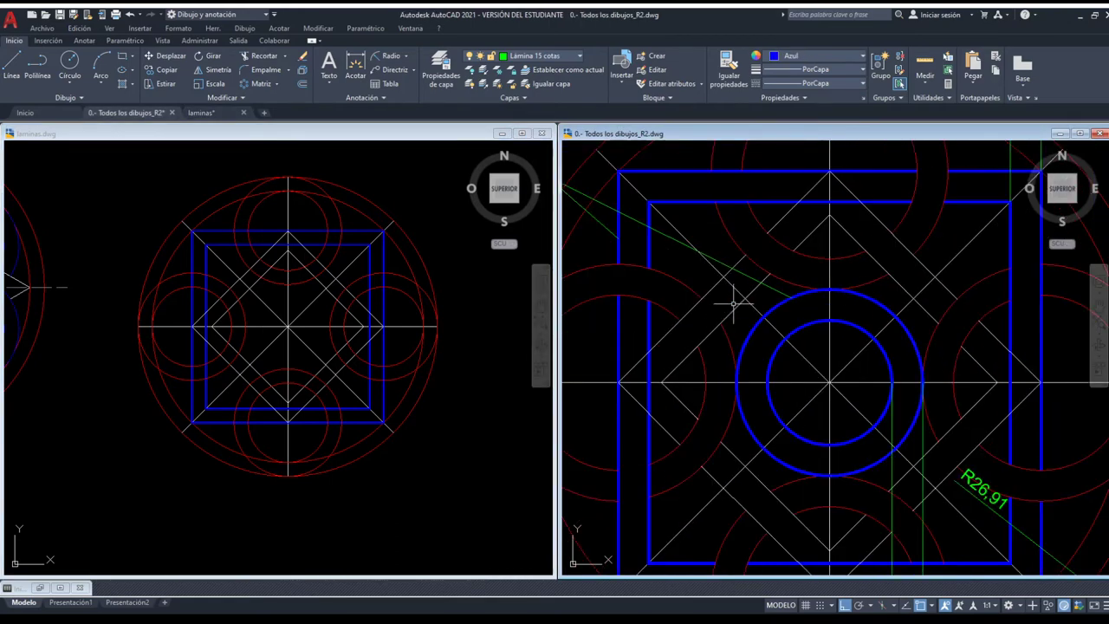
{"action": "scroll", "coordinate": [733, 302], "scroll_direction": "down", "scroll_amount": 2}
{"action": "scroll", "coordinate": [724, 307], "scroll_direction": "down", "scroll_amount": 2}
{"action": "scroll", "coordinate": [751, 310], "scroll_direction": "down", "scroll_amount": 2}
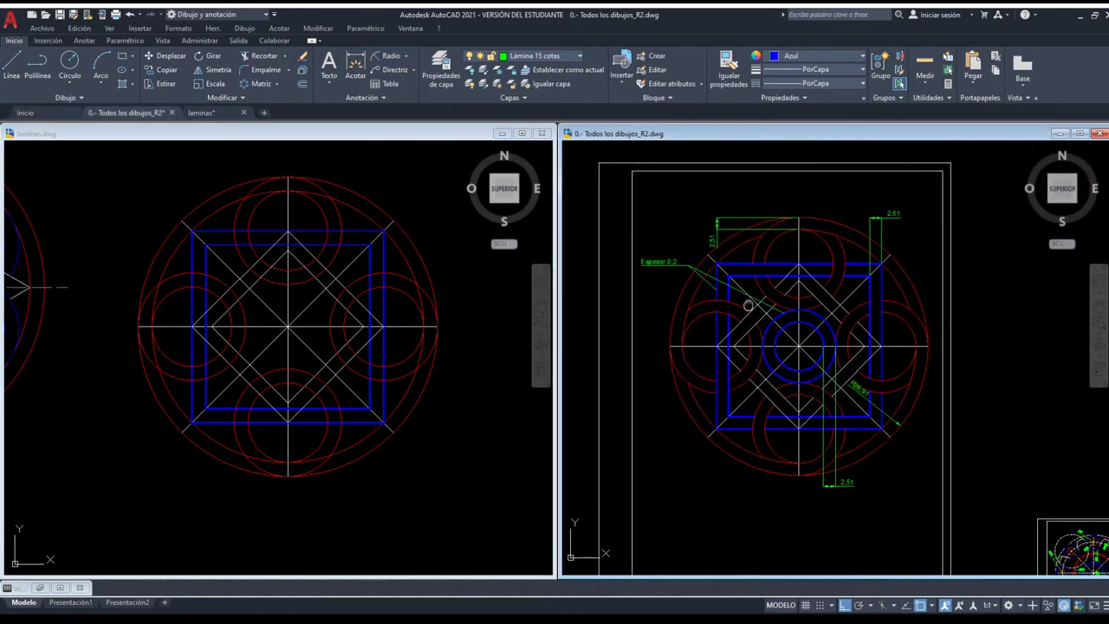
{"action": "left_click", "coordinate": [314, 321]}
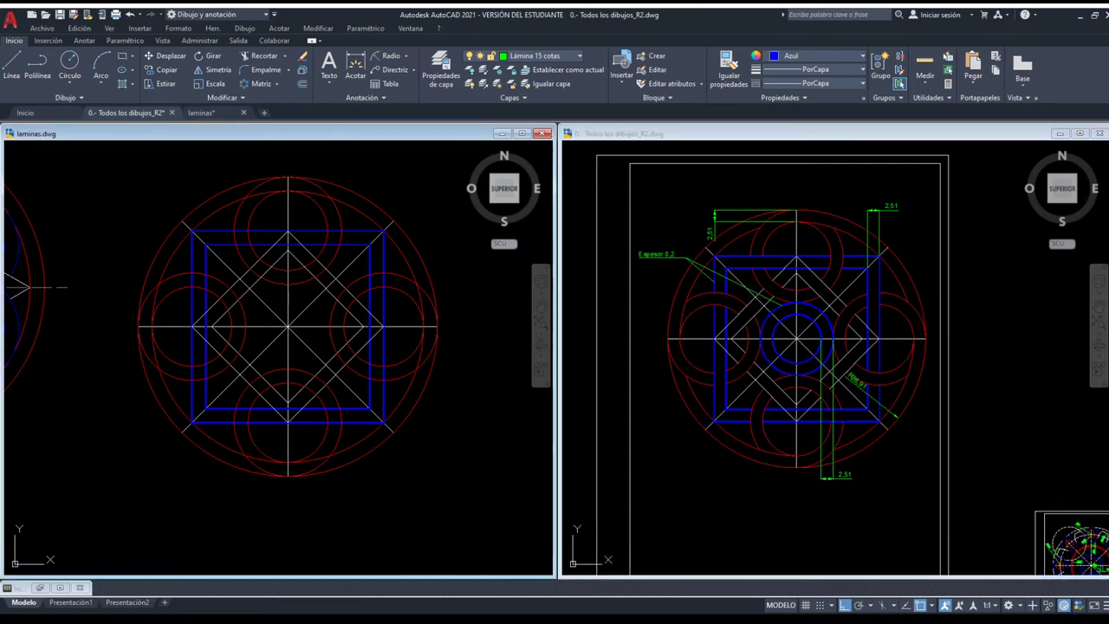
{"action": "middle_click_drag", "start_coordinate": [313, 321], "coordinate": [357, 342]}
{"action": "scroll", "coordinate": [334, 278], "scroll_direction": "up", "scroll_amount": 2}
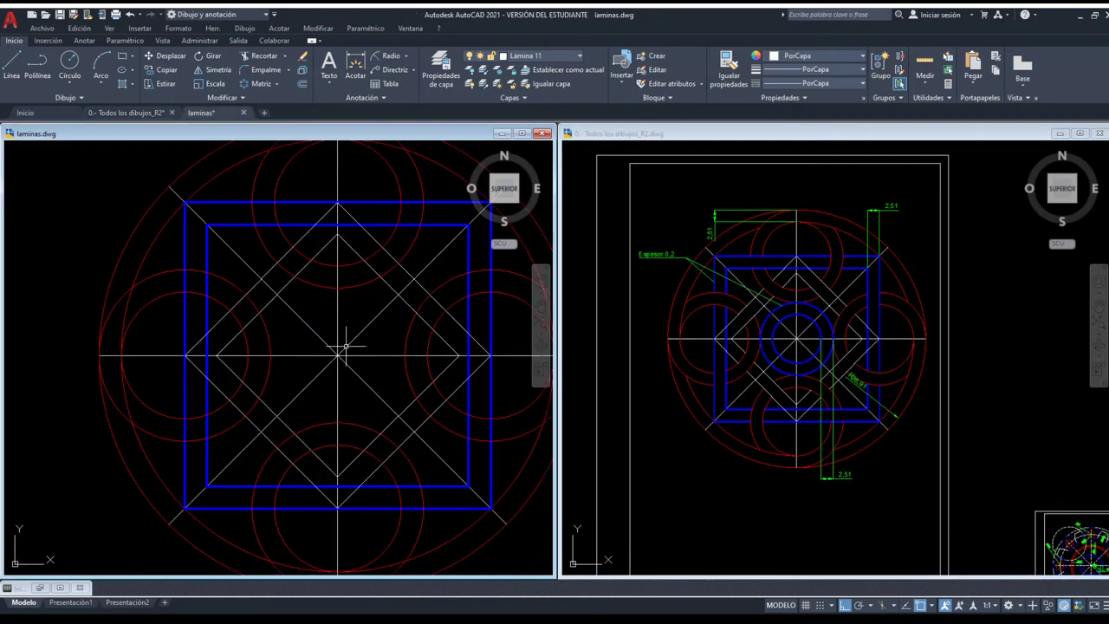
Draw a circle at the central intersection and offset a smaller concentric copy inside it
{"action": "left_click", "coordinate": [71, 68]}
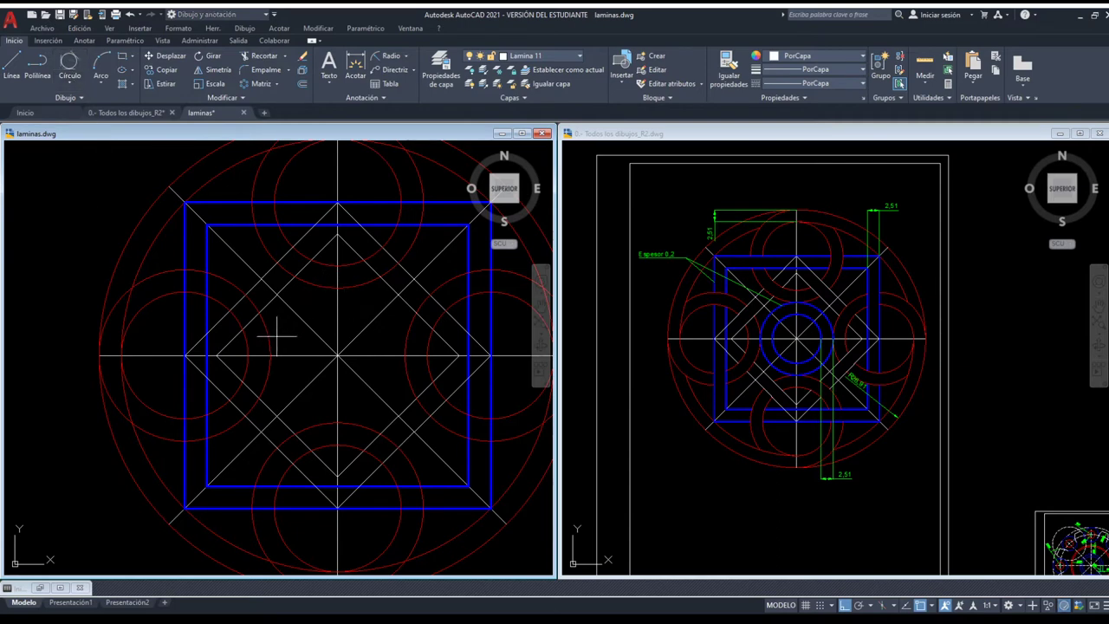
{"action": "left_click", "coordinate": [323, 423]}
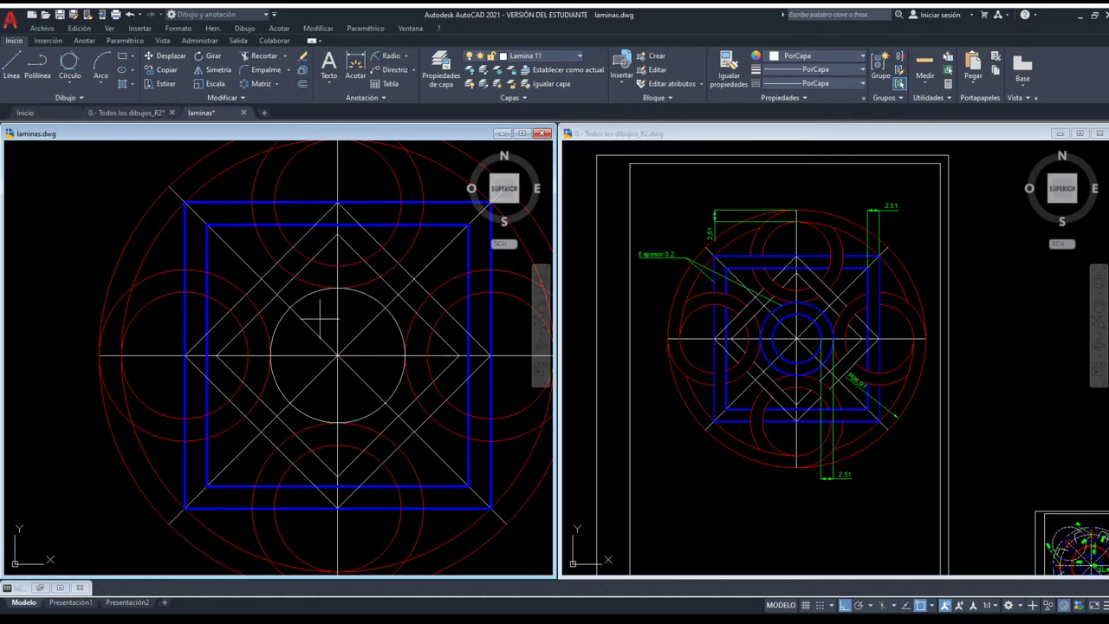
{"action": "left_click", "coordinate": [315, 295]}
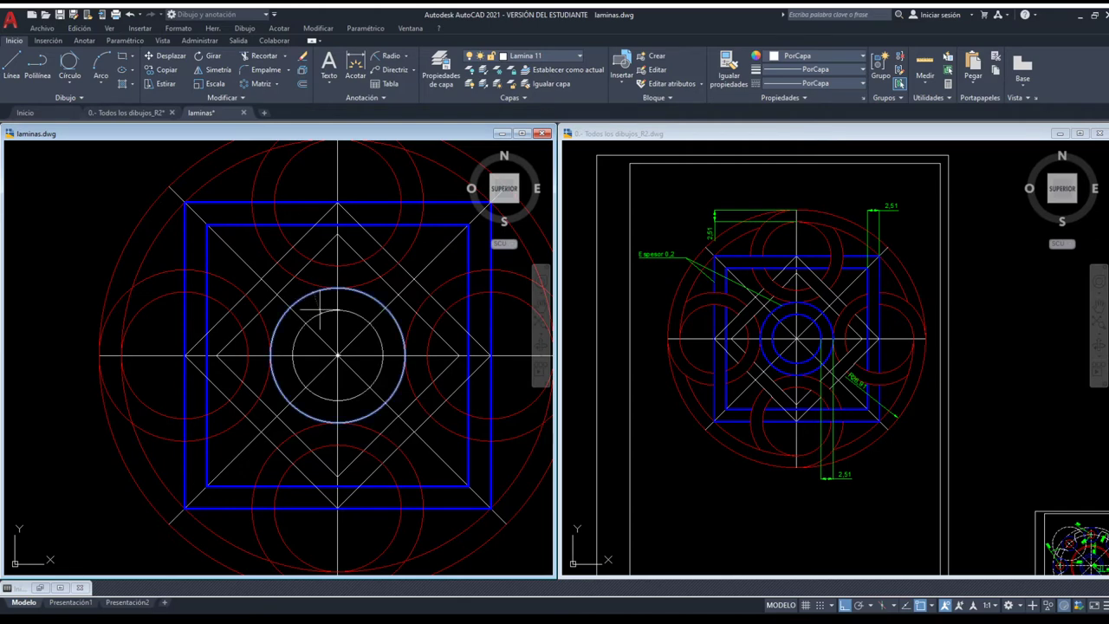
{"action": "left_click", "coordinate": [319, 309]}
Select the objects across the left drawing, adjusting the view around the centre
{"action": "scroll", "coordinate": [327, 311], "scroll_direction": "up", "scroll_amount": 2}
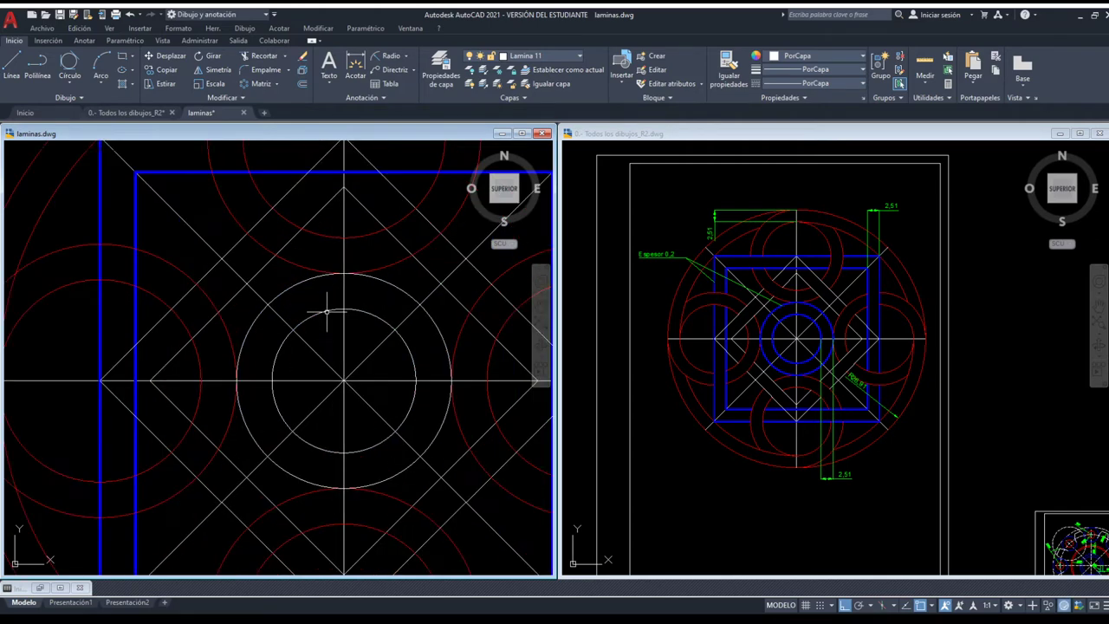
{"action": "scroll", "coordinate": [327, 312], "scroll_direction": "down", "scroll_amount": 1}
{"action": "scroll", "coordinate": [335, 308], "scroll_direction": "down", "scroll_amount": 2}
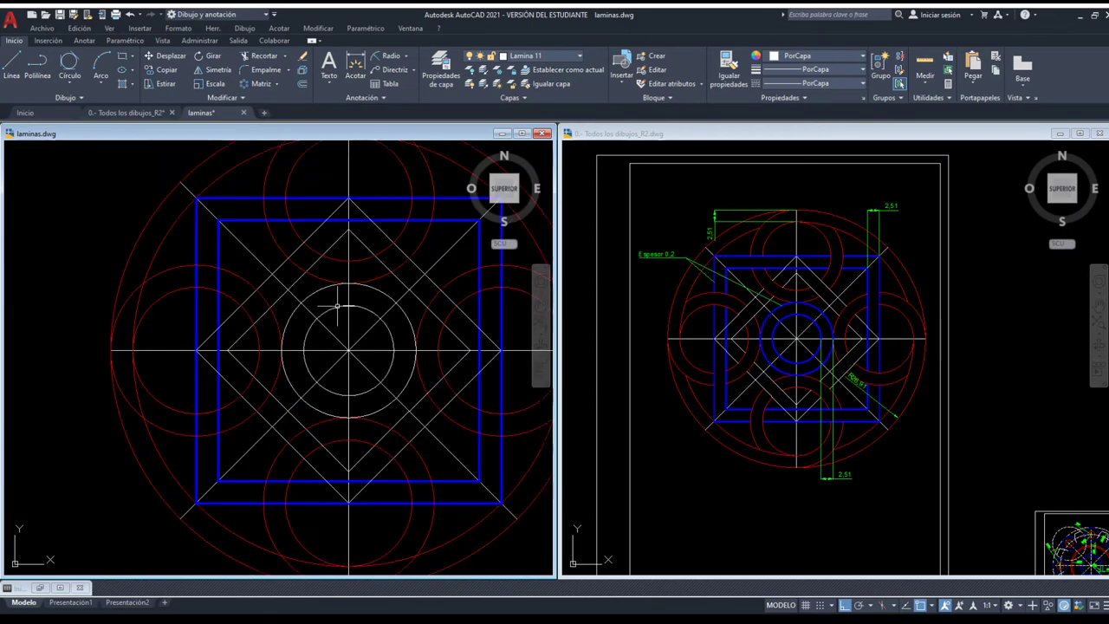
{"action": "middle_click_drag", "start_coordinate": [337, 307], "coordinate": [336, 315]}
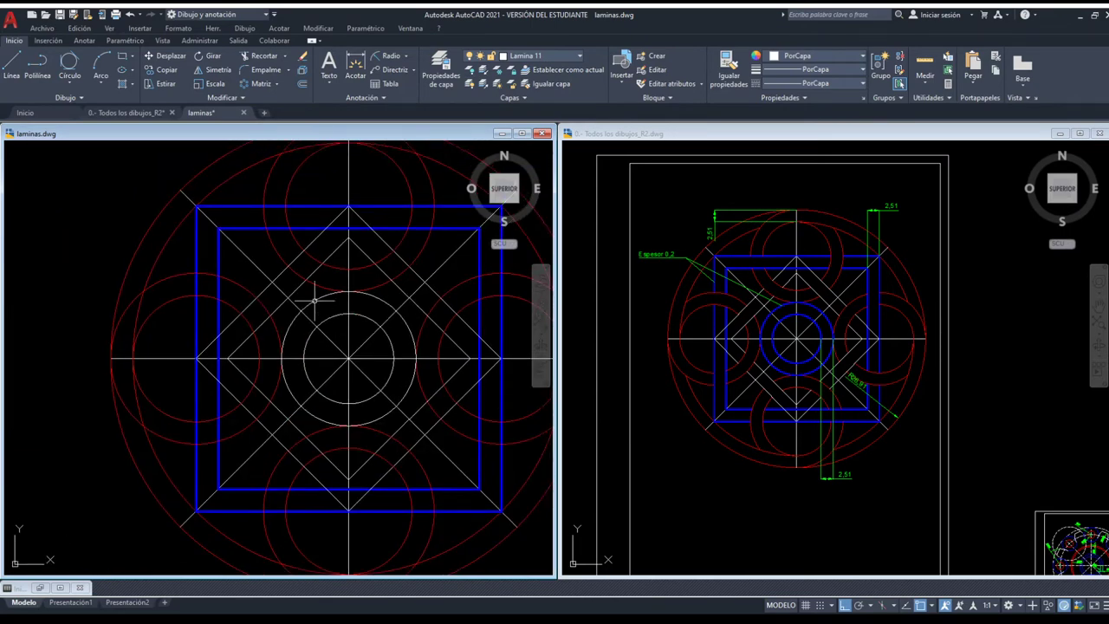
{"action": "scroll", "coordinate": [309, 292], "scroll_direction": "down", "scroll_amount": 2}
{"action": "middle_click_drag", "start_coordinate": [309, 295], "coordinate": [295, 297]}
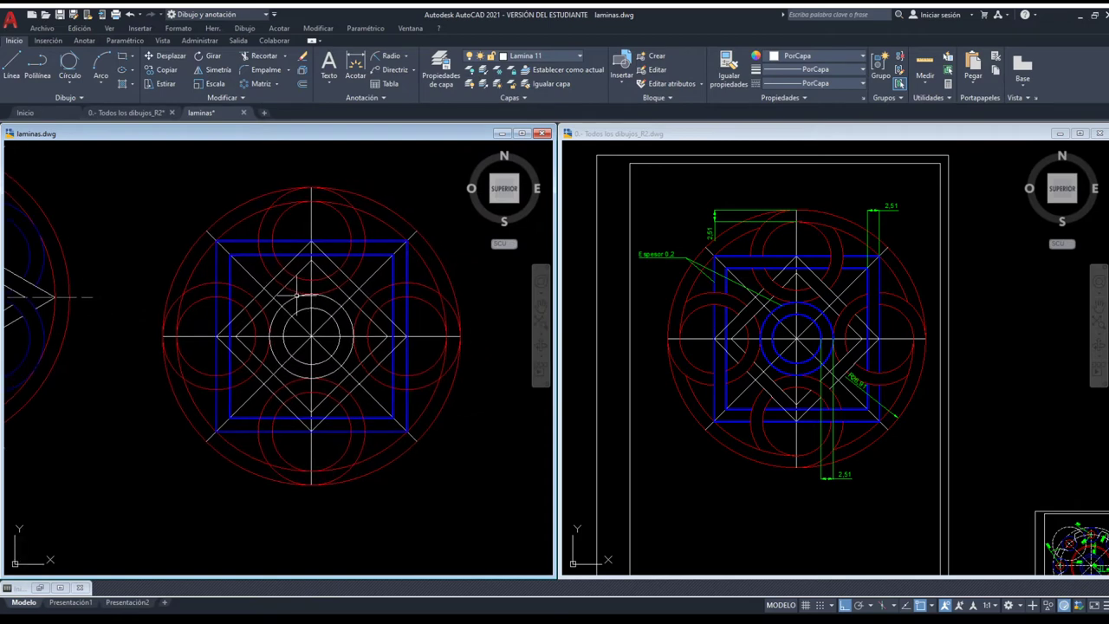
{"action": "left_click_drag", "start_coordinate": [457, 487], "coordinate": [203, 272]}
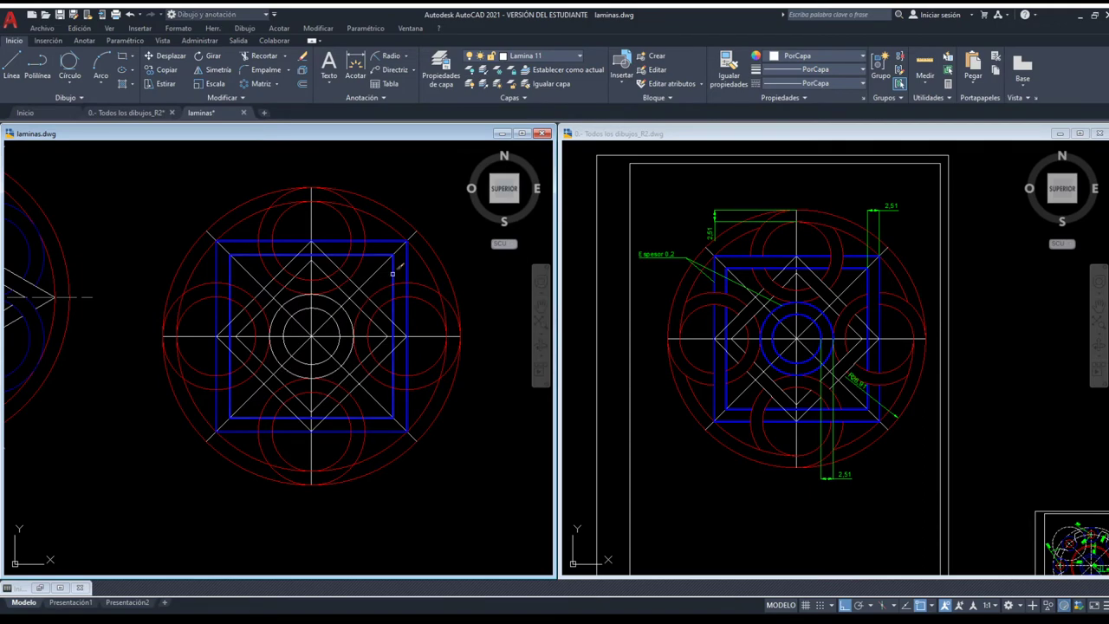
{"action": "scroll", "coordinate": [310, 321], "scroll_direction": "up", "scroll_amount": 4}
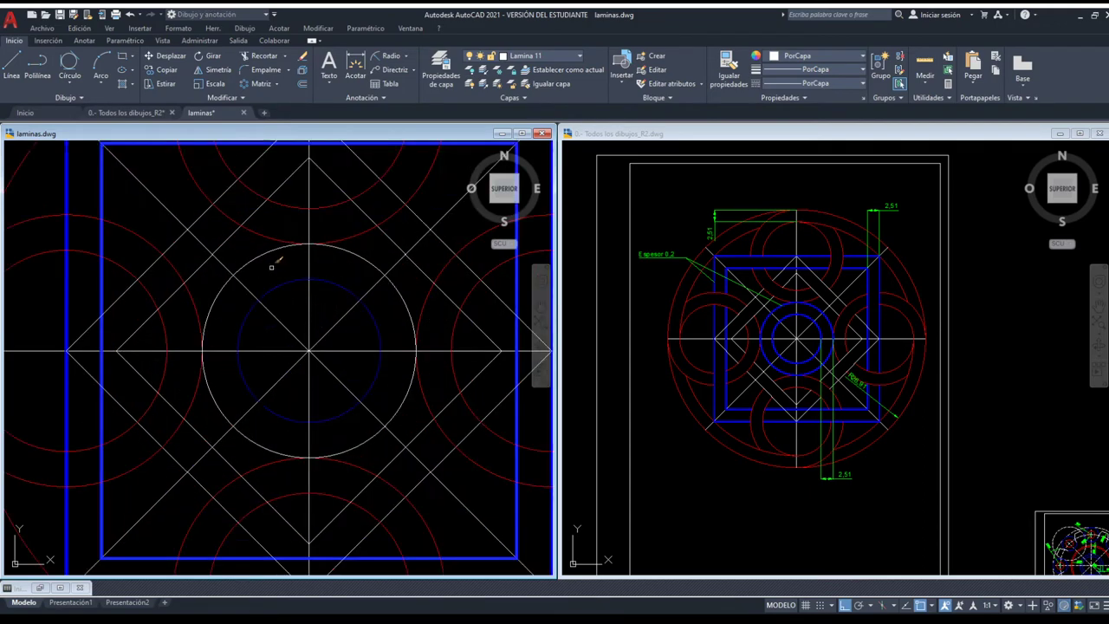
{"action": "scroll", "coordinate": [347, 321], "scroll_direction": "down", "scroll_amount": 6}
{"action": "scroll", "coordinate": [347, 318], "scroll_direction": "up", "scroll_amount": 2}
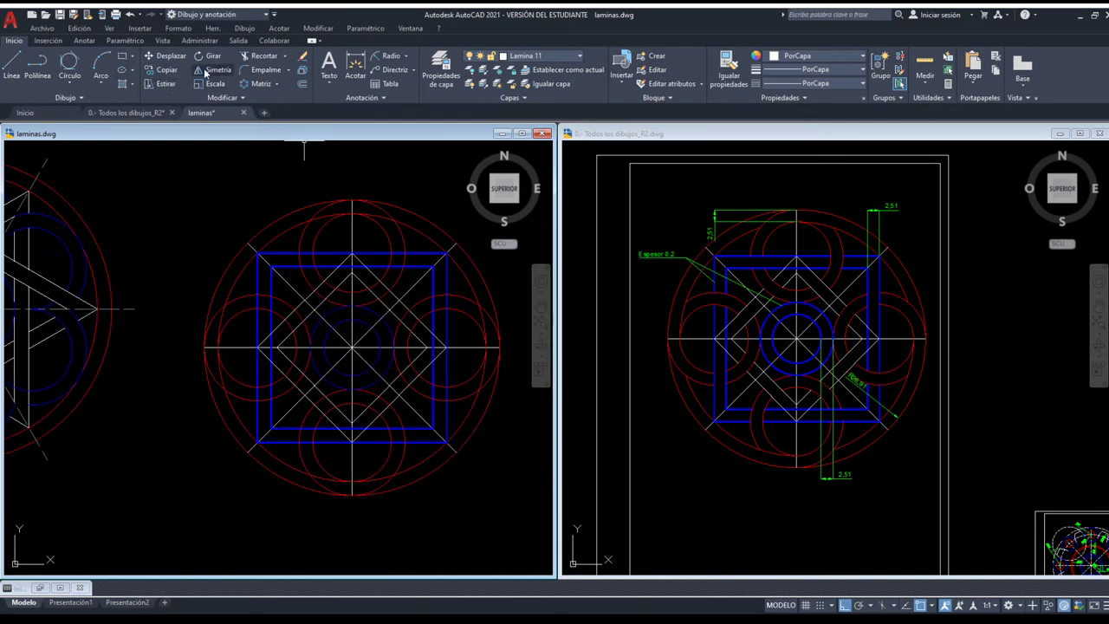
Select the whole design as cutting edges and trim the overlapping right-side arcs and square lines
{"action": "left_click", "coordinate": [499, 492]}
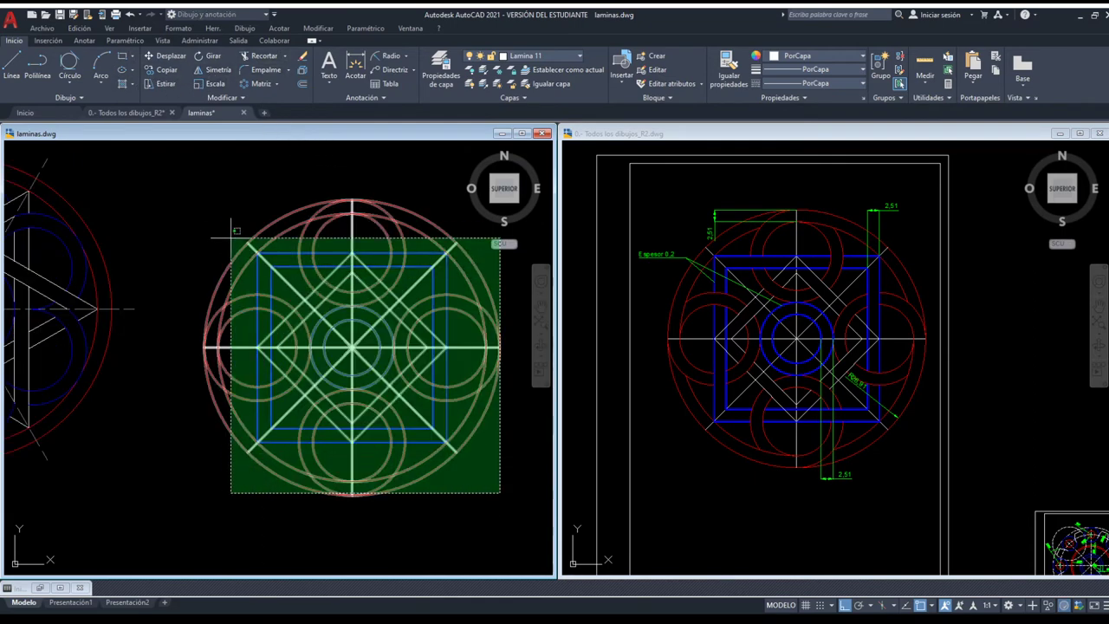
{"action": "left_click", "coordinate": [201, 186]}
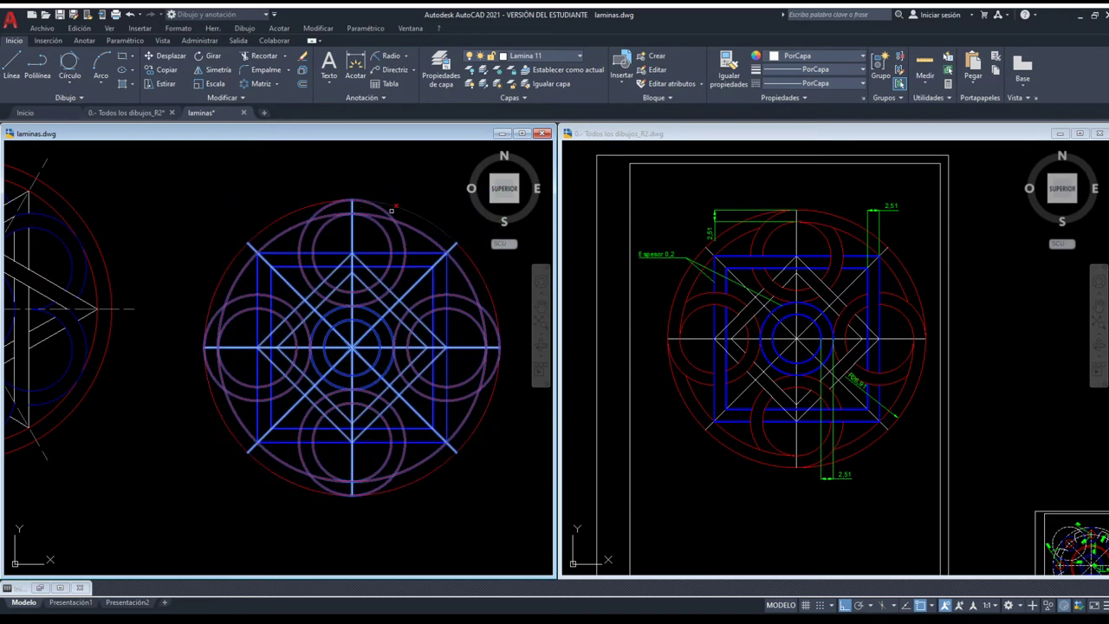
{"action": "scroll", "coordinate": [368, 202], "scroll_direction": "up", "scroll_amount": 2}
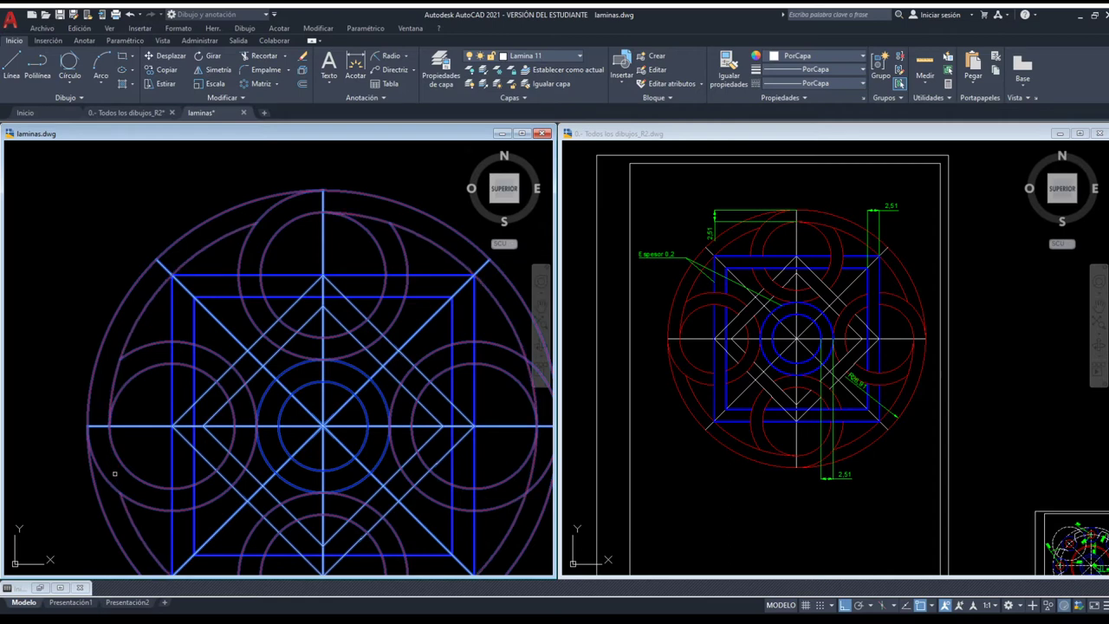
{"action": "middle_click_drag", "start_coordinate": [117, 475], "coordinate": [114, 322]}
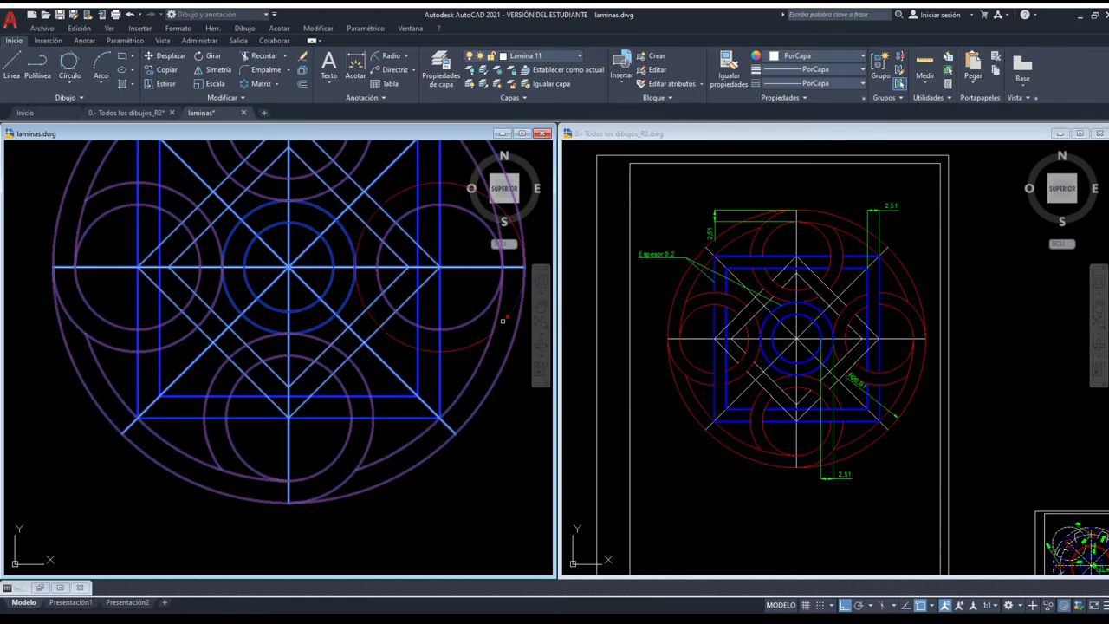
{"action": "middle_click_drag", "start_coordinate": [493, 292], "coordinate": [390, 372]}
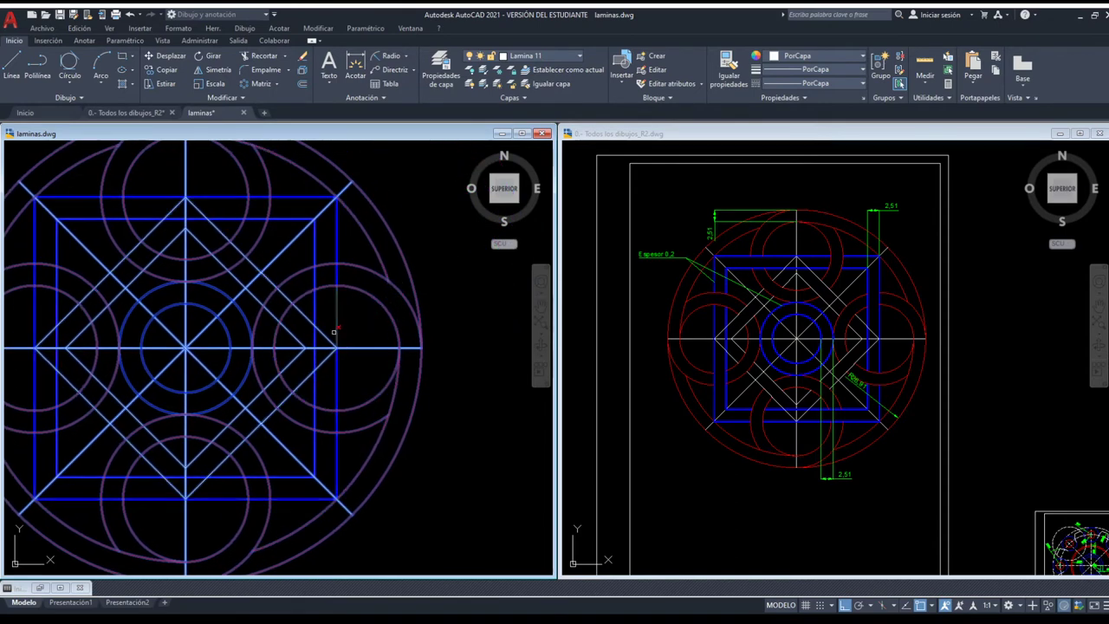
{"action": "left_click", "coordinate": [327, 302]}
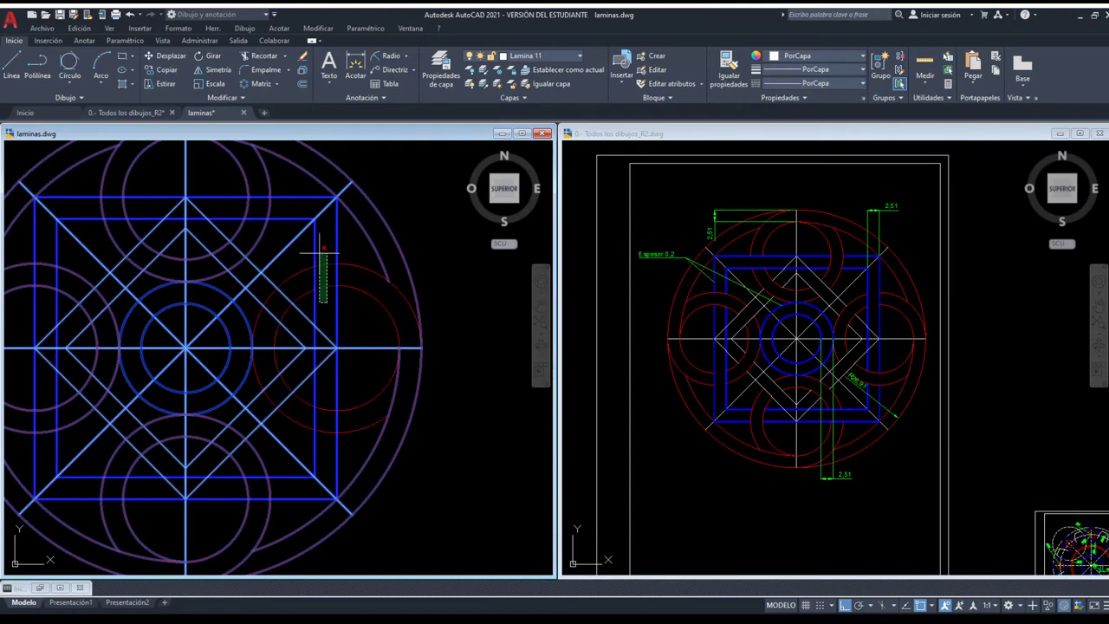
{"action": "left_click", "coordinate": [321, 251]}
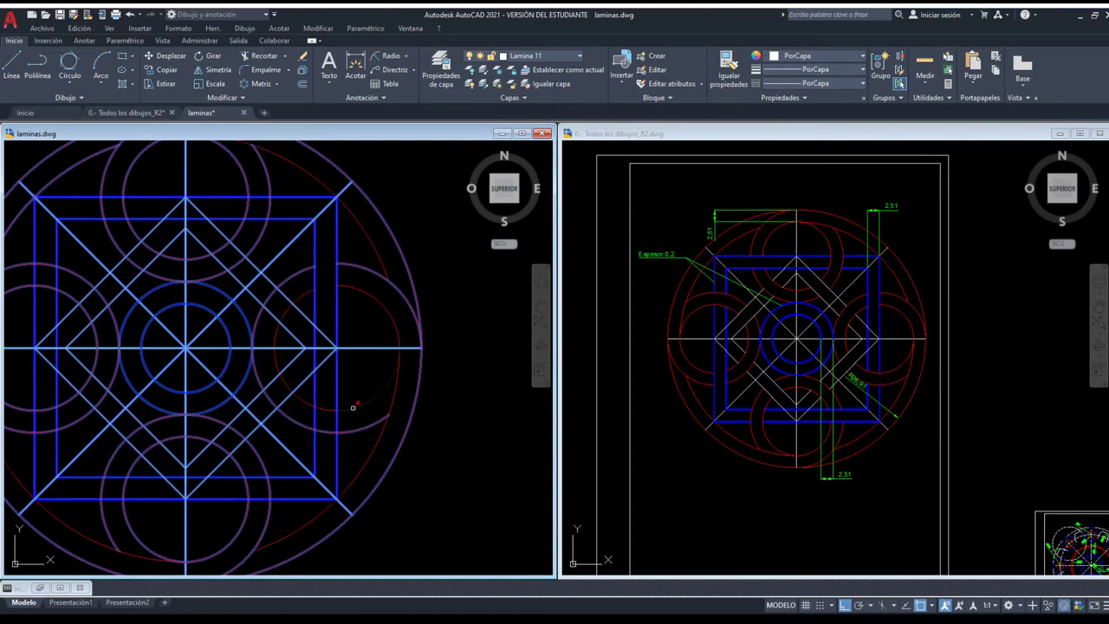
{"action": "left_click", "coordinate": [308, 417]}
{"action": "key", "text": "Escape"}
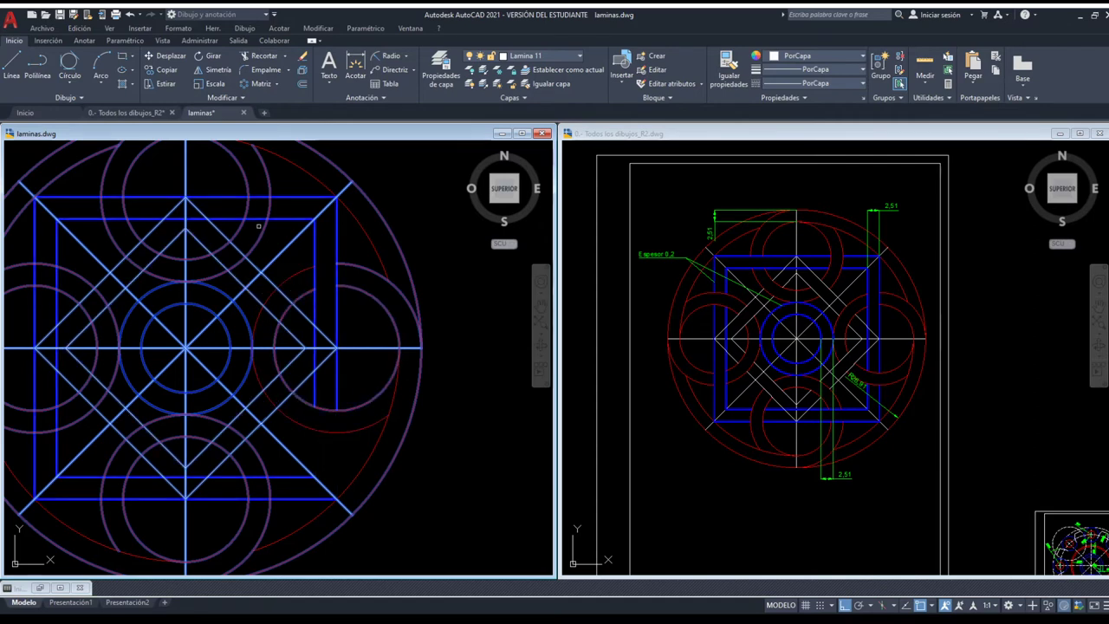
Trim the overlapping upper-left, lower-left and lower-right circle segments
{"action": "key", "text": "space"}
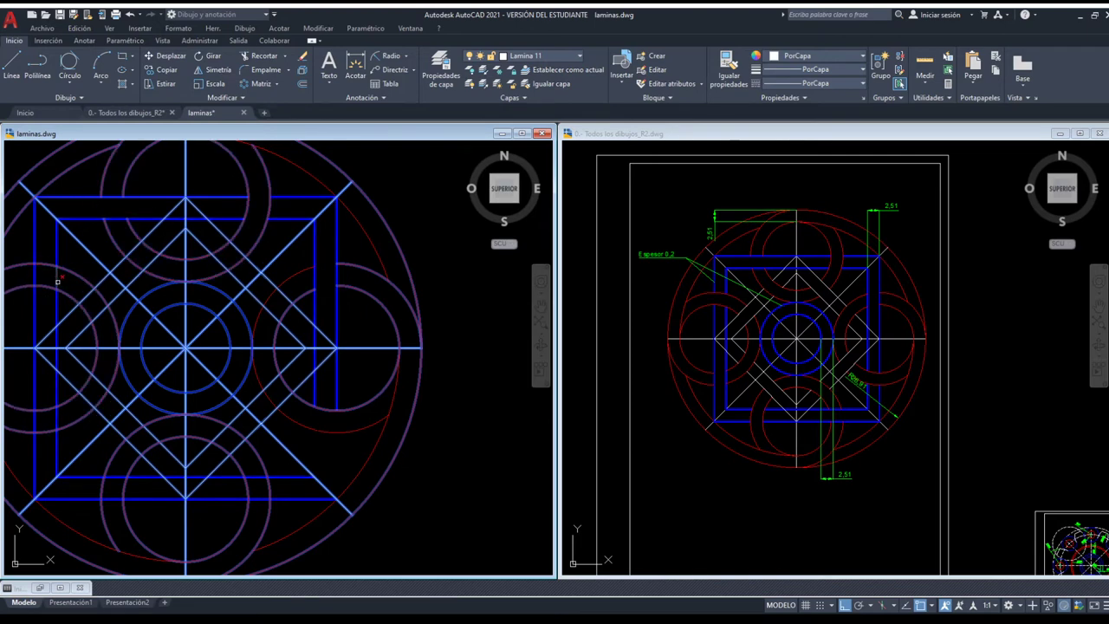
{"action": "left_click", "coordinate": [63, 272]}
{"action": "left_click", "coordinate": [24, 272]}
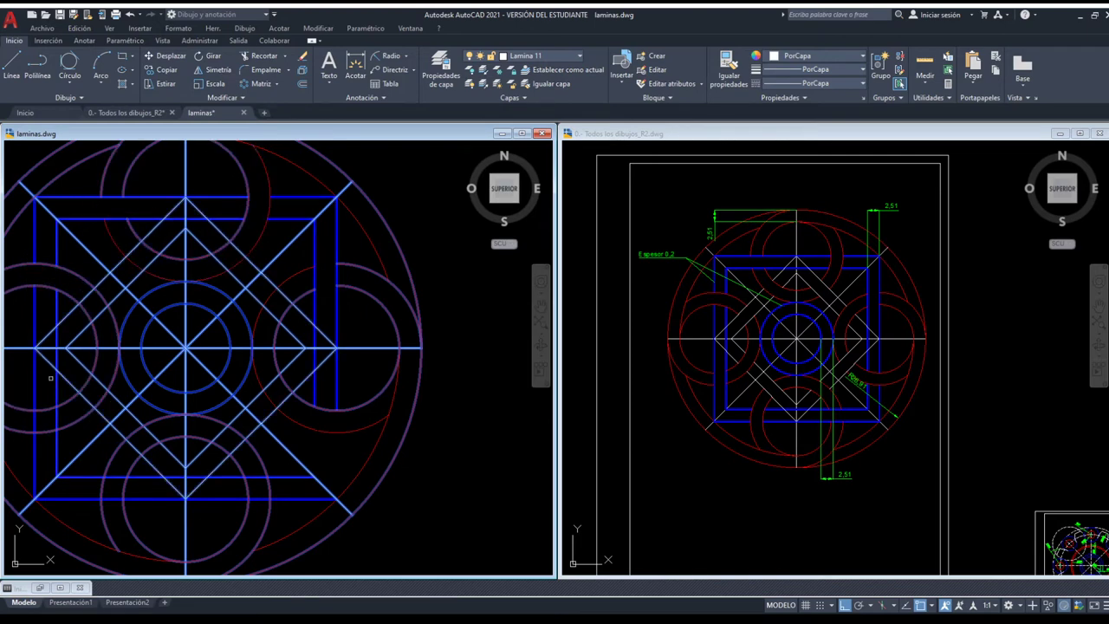
{"action": "left_click", "coordinate": [45, 444]}
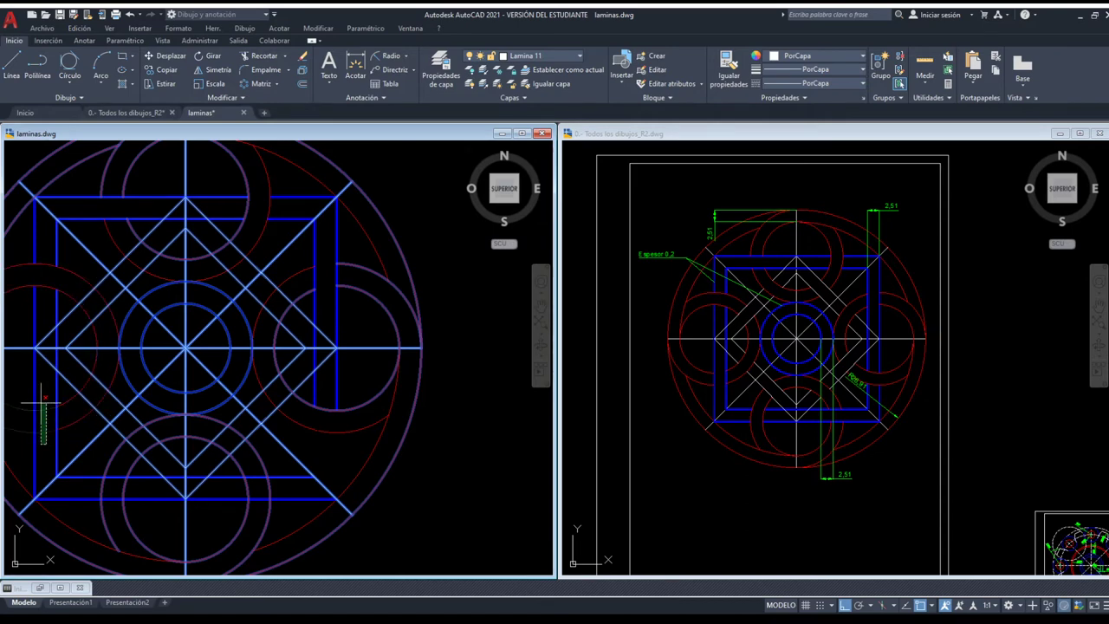
{"action": "left_click", "coordinate": [43, 398]}
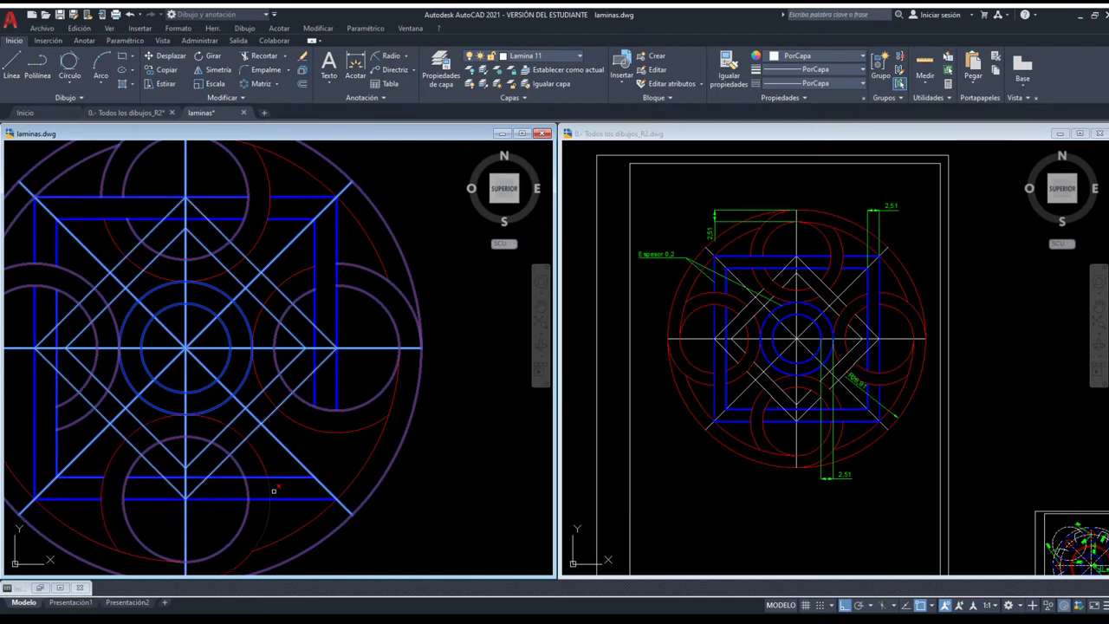
{"action": "left_click", "coordinate": [240, 490]}
{"action": "key", "text": "Escape"}
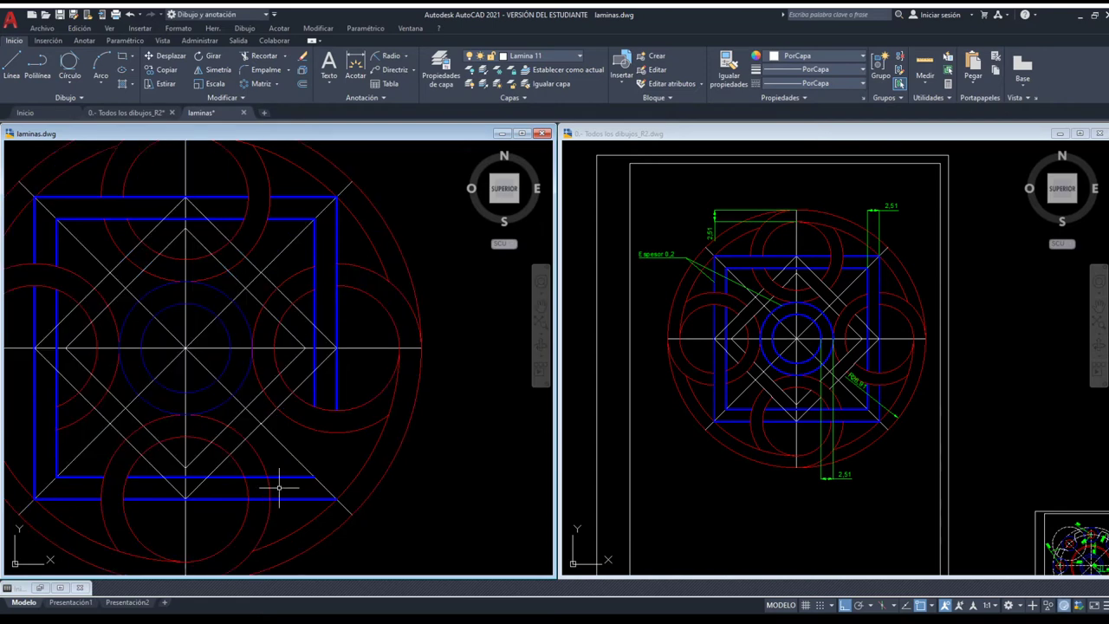
{"action": "scroll", "coordinate": [279, 485], "scroll_direction": "down", "scroll_amount": 2}
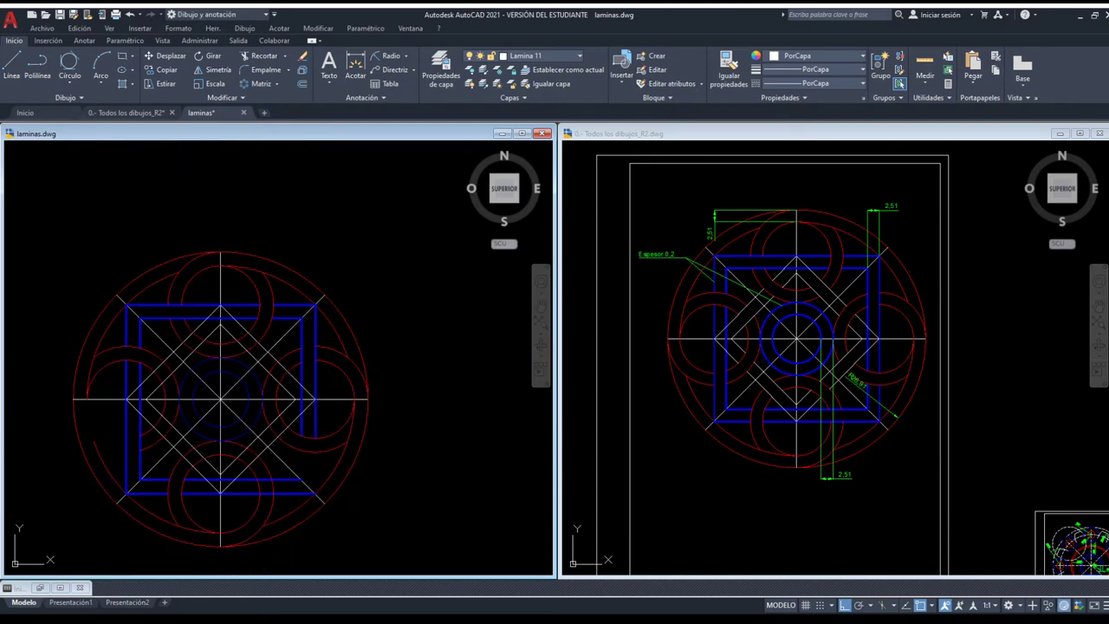
Adjust the left red arc's endpoint by its grip, then zoom to review the whole lámina
{"action": "left_click", "coordinate": [394, 522]}
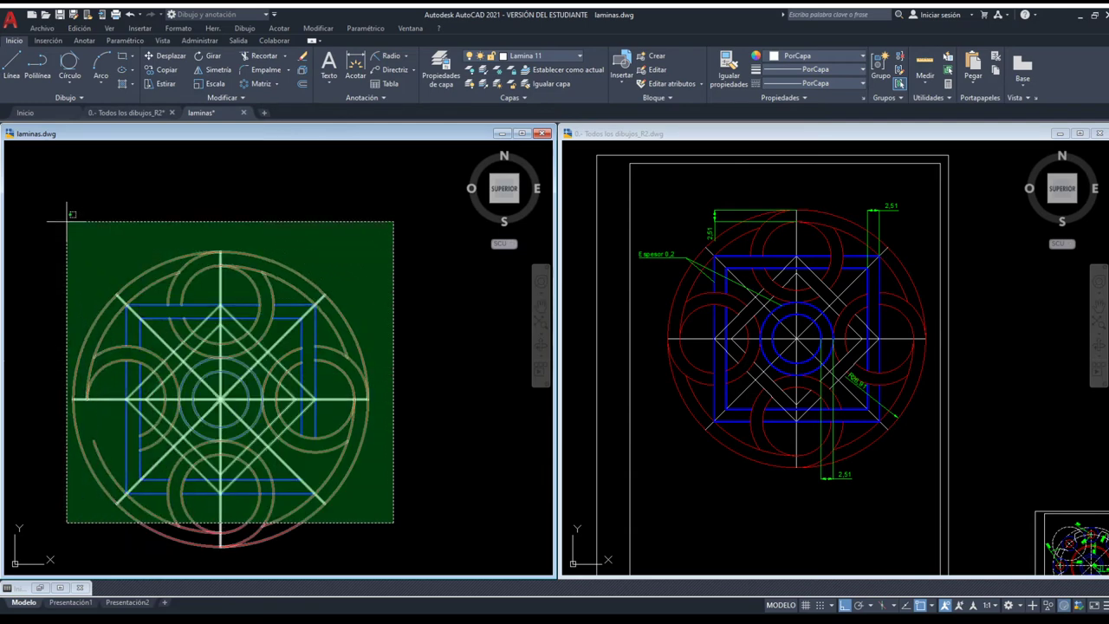
{"action": "key", "text": "Escape"}
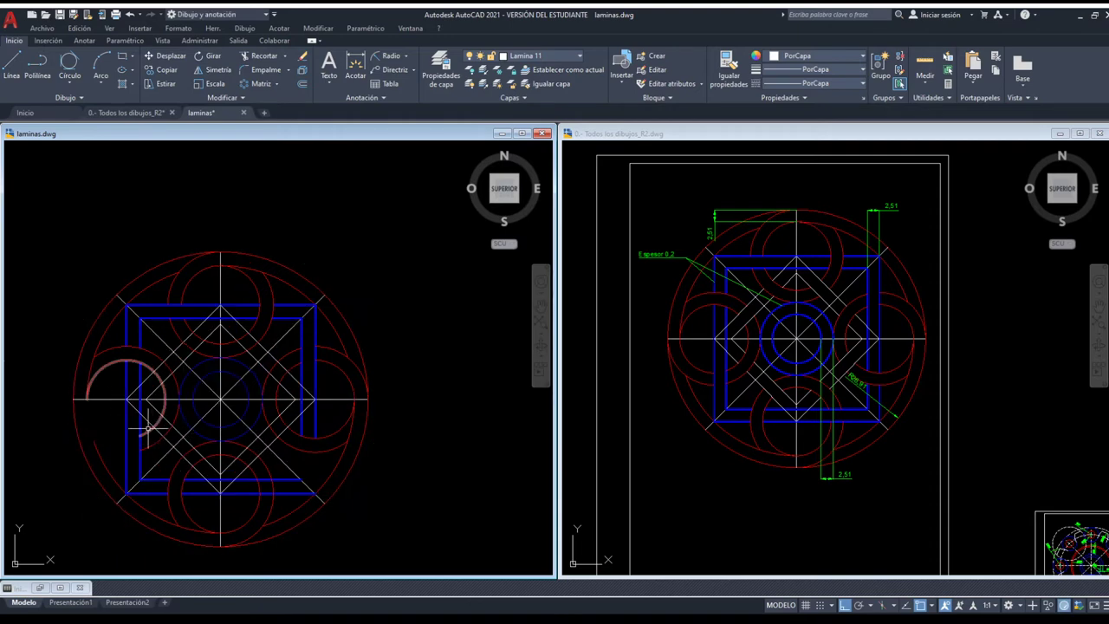
{"action": "left_click", "coordinate": [153, 423]}
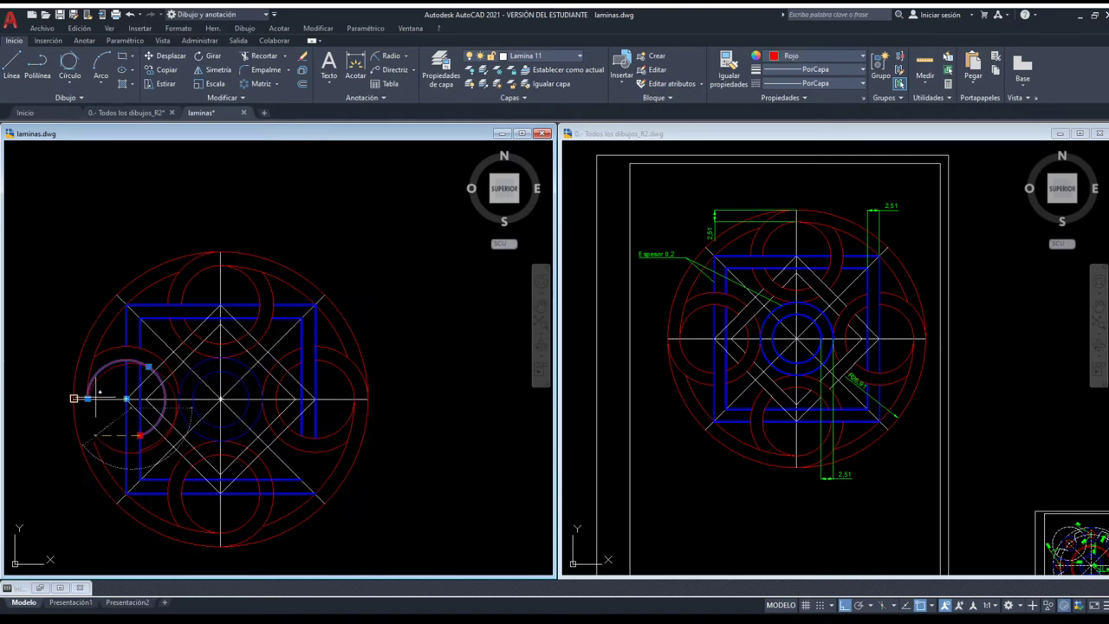
{"action": "left_click", "coordinate": [140, 445]}
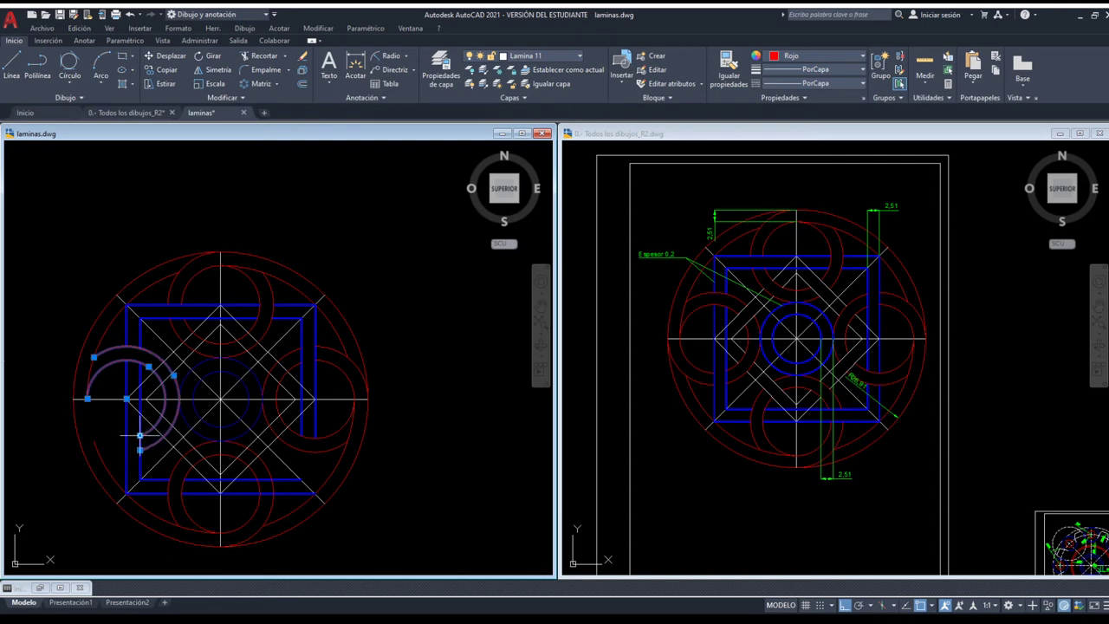
{"action": "left_click", "coordinate": [140, 435]}
{"action": "key", "text": "Escape"}
{"action": "key", "text": "Escape"}
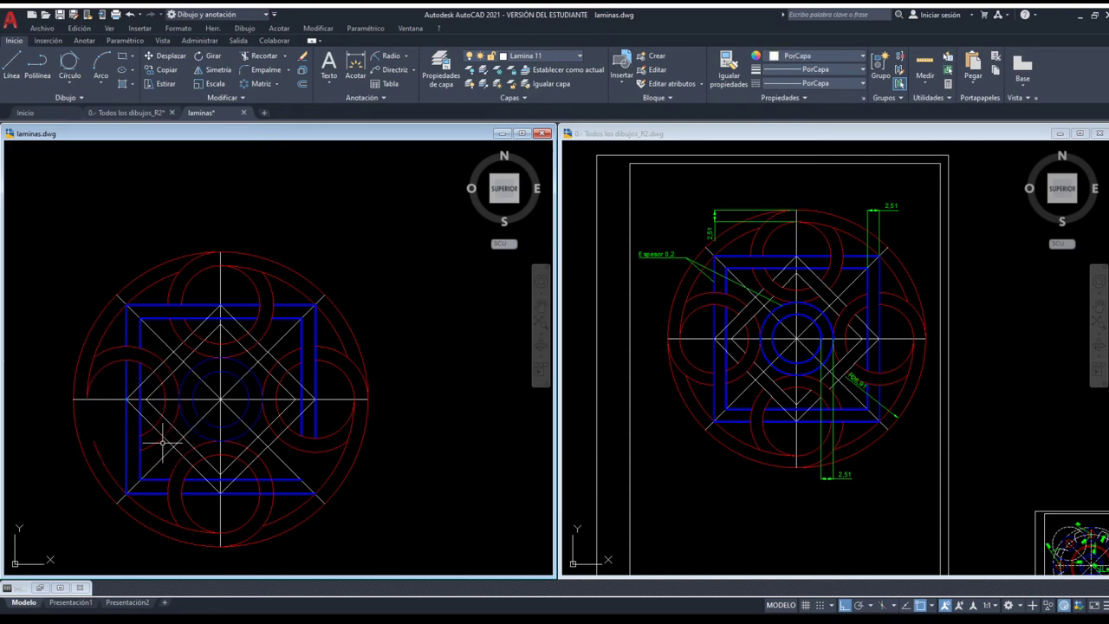
{"action": "scroll", "coordinate": [164, 440], "scroll_direction": "up", "scroll_amount": 3}
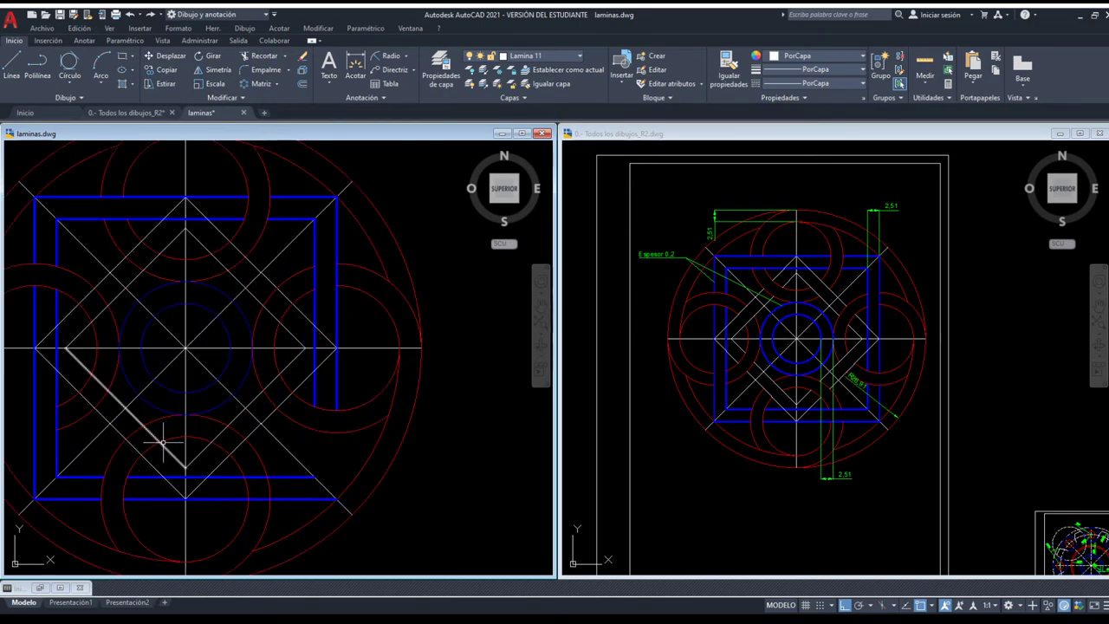
{"action": "scroll", "coordinate": [164, 441], "scroll_direction": "down", "scroll_amount": 3}
{"action": "scroll", "coordinate": [157, 437], "scroll_direction": "up", "scroll_amount": 1}
{"action": "scroll", "coordinate": [180, 425], "scroll_direction": "down", "scroll_amount": 1}
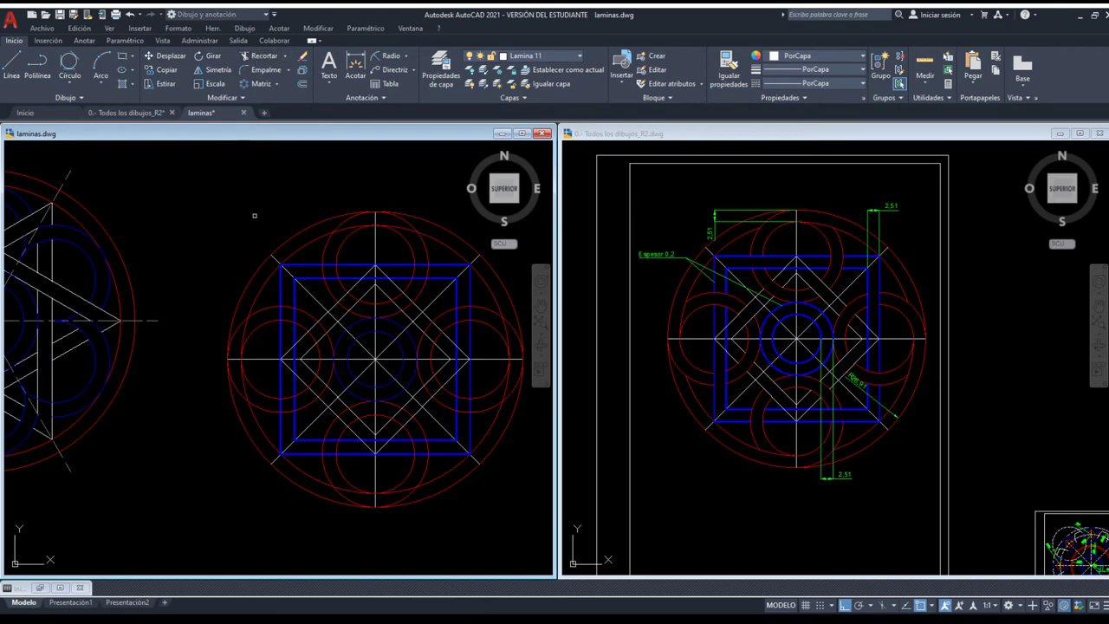
Window-select the whole interlaced pattern as trim cutting edges
{"action": "scroll", "coordinate": [214, 251], "scroll_direction": "down", "scroll_amount": 1}
{"action": "scroll", "coordinate": [283, 318], "scroll_direction": "up", "scroll_amount": 1}
{"action": "left_click", "coordinate": [439, 495]}
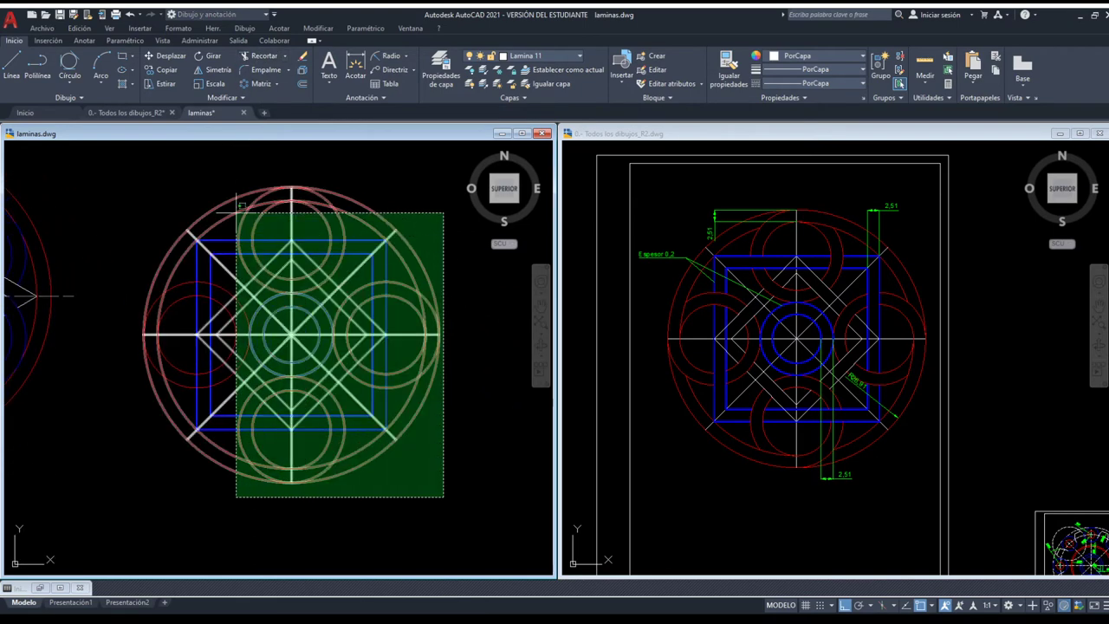
{"action": "left_click", "coordinate": [153, 175]}
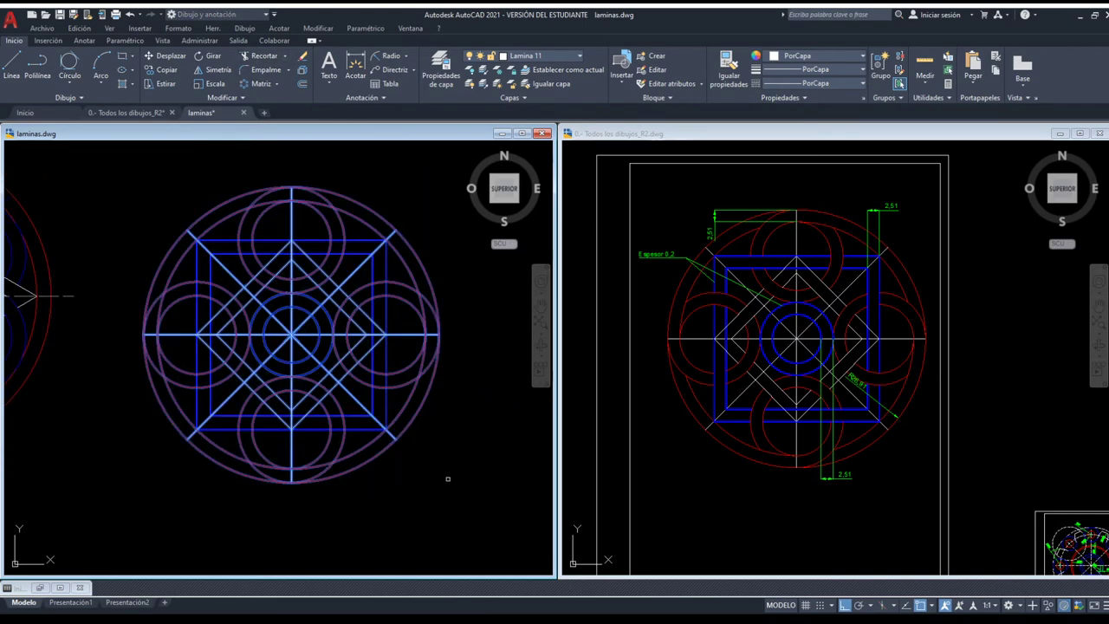
{"action": "left_click", "coordinate": [450, 484]}
{"action": "left_click", "coordinate": [108, 165]}
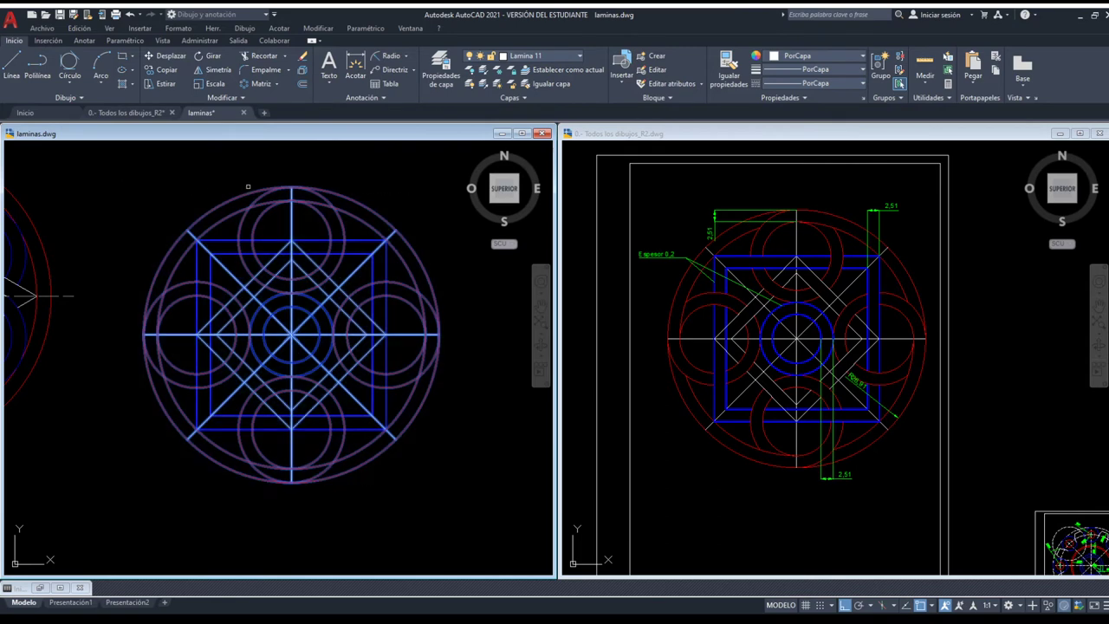
{"action": "scroll", "coordinate": [254, 192], "scroll_direction": "up", "scroll_amount": 2}
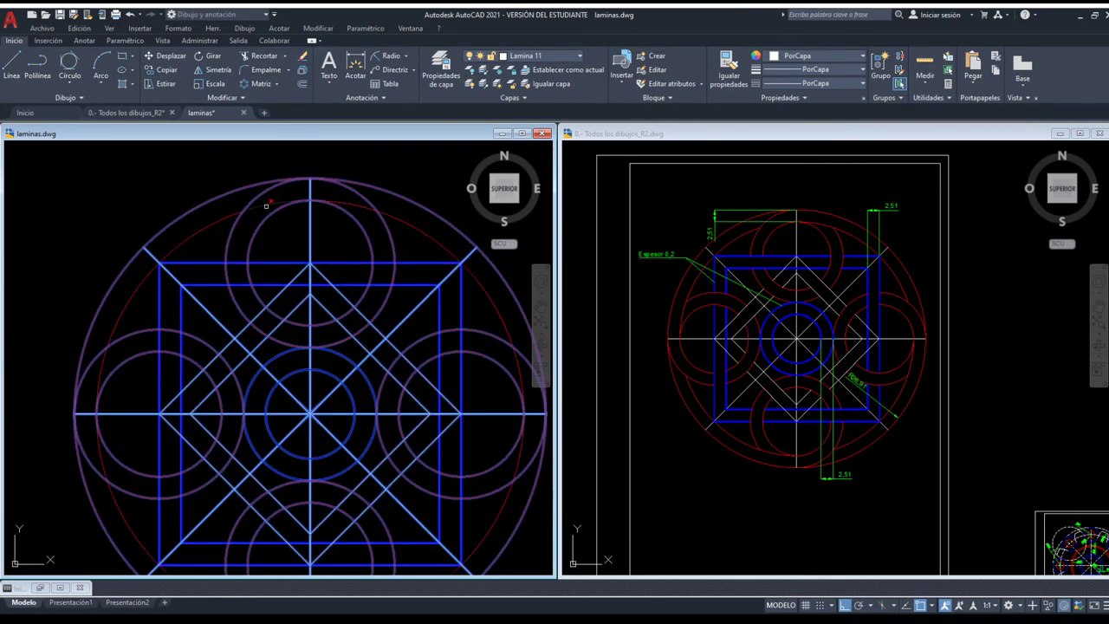
{"action": "key", "text": "Escape"}
Trim two segments of the outer red ring at the bottom of the pattern
{"action": "mouse_move", "coordinate": [126, 449]}
{"action": "middle_mouse_down"}
{"action": "mouse_move", "coordinate": [105, 401]}
{"action": "mouse_move", "coordinate": [116, 364]}
{"action": "middle_mouse_up"}
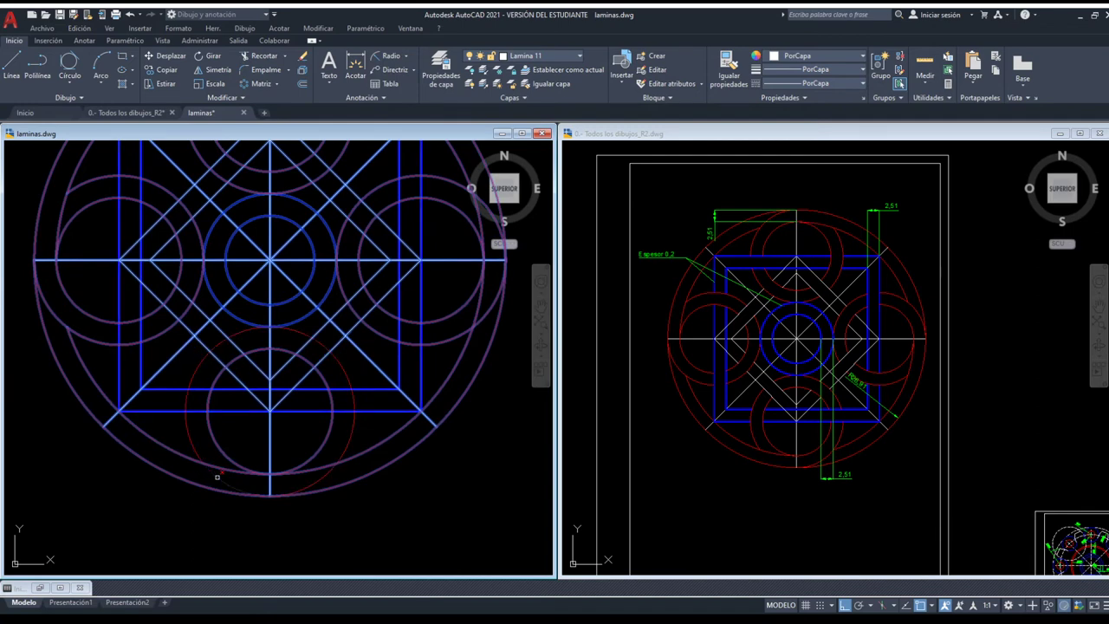
{"action": "left_click", "coordinate": [314, 466]}
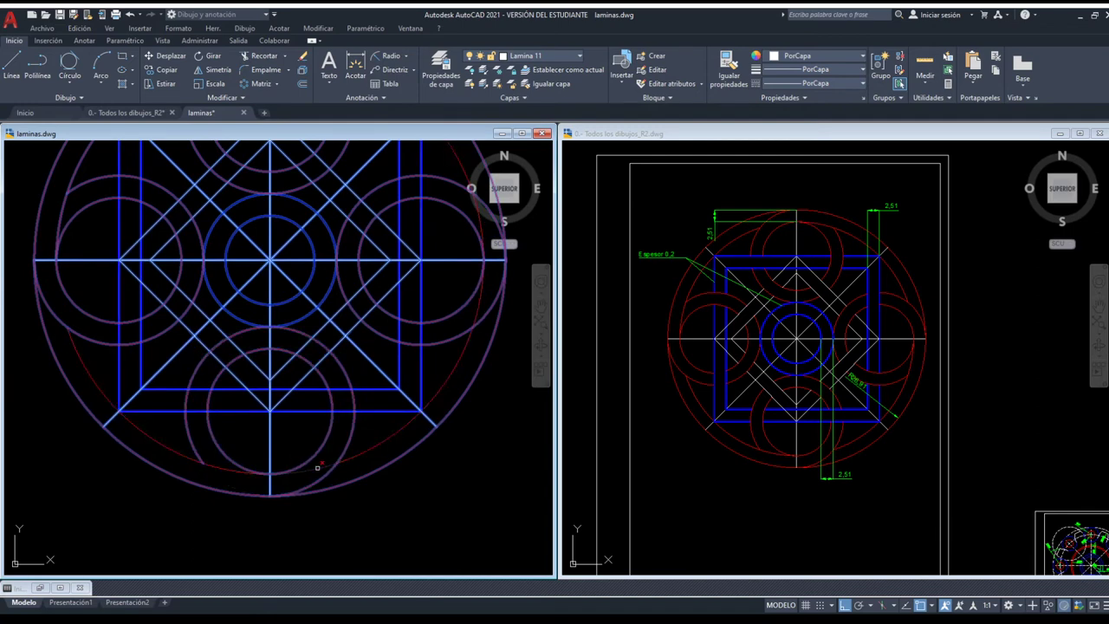
{"action": "left_click", "coordinate": [318, 466]}
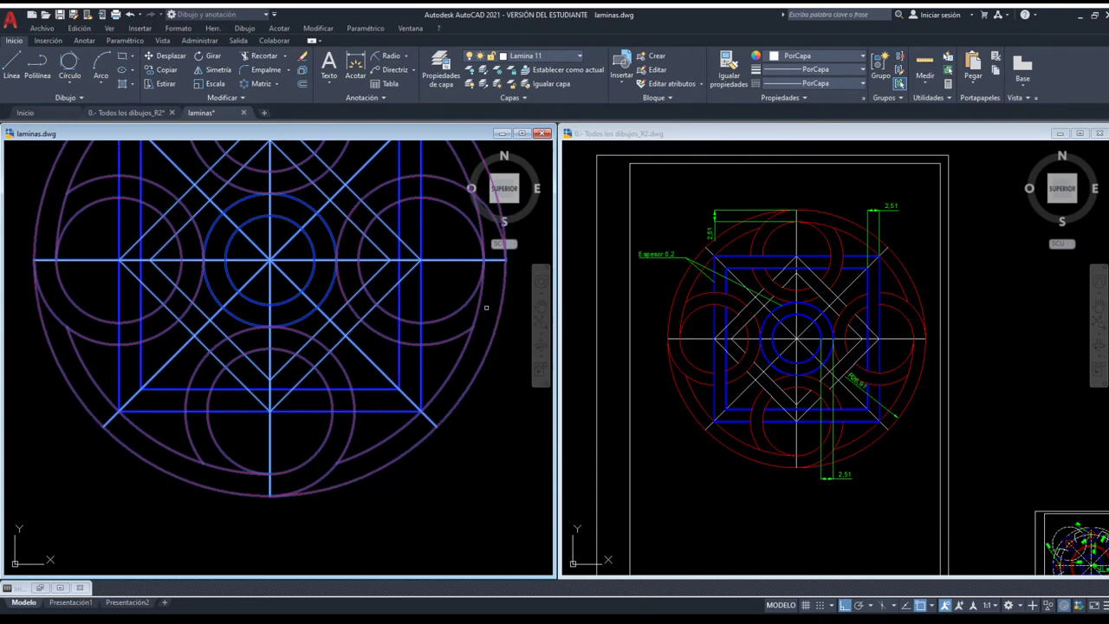
{"action": "middle_click_drag", "start_coordinate": [486, 307], "coordinate": [429, 380]}
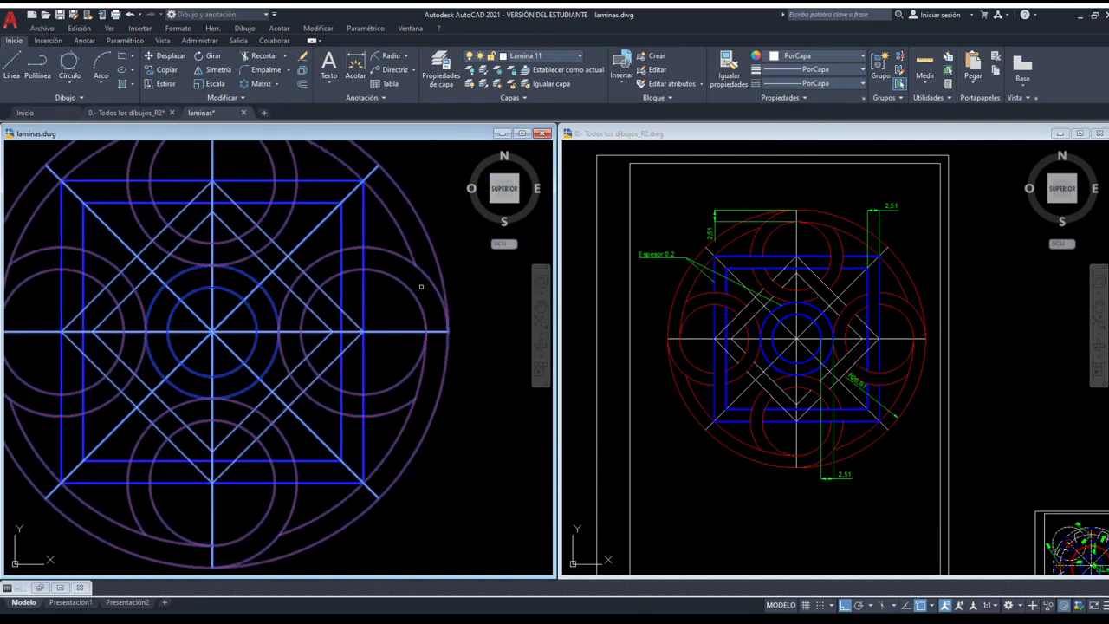
{"action": "scroll", "coordinate": [425, 295], "scroll_direction": "down", "scroll_amount": 1}
{"action": "scroll", "coordinate": [459, 354], "scroll_direction": "down", "scroll_amount": 3}
Select the right-hand pattern as cutting edges and trim the lower-left circle band
{"action": "left_click", "coordinate": [442, 448]}
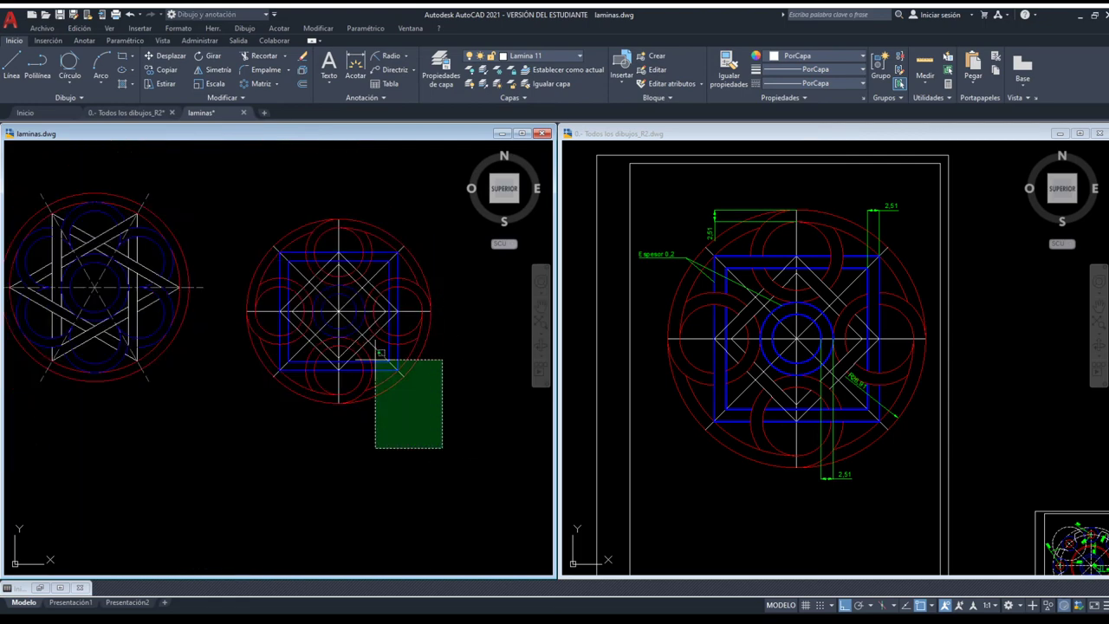
{"action": "left_click", "coordinate": [247, 202]}
{"action": "scroll", "coordinate": [290, 242], "scroll_direction": "up", "scroll_amount": 2}
{"action": "scroll", "coordinate": [294, 252], "scroll_direction": "up", "scroll_amount": 1}
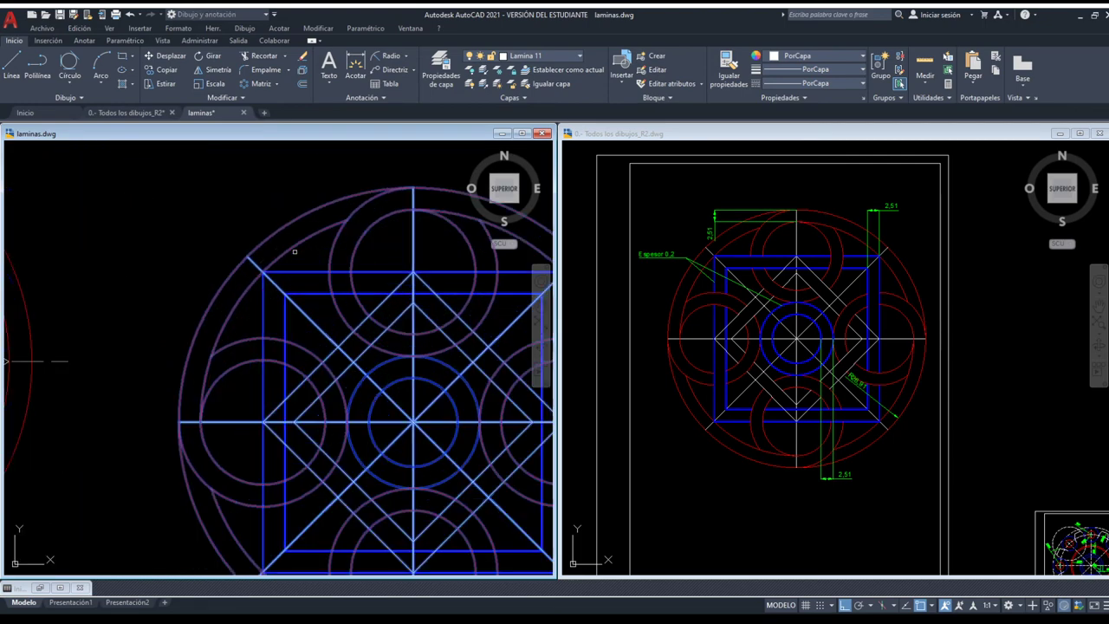
{"action": "scroll", "coordinate": [374, 289], "scroll_direction": "down", "scroll_amount": 2}
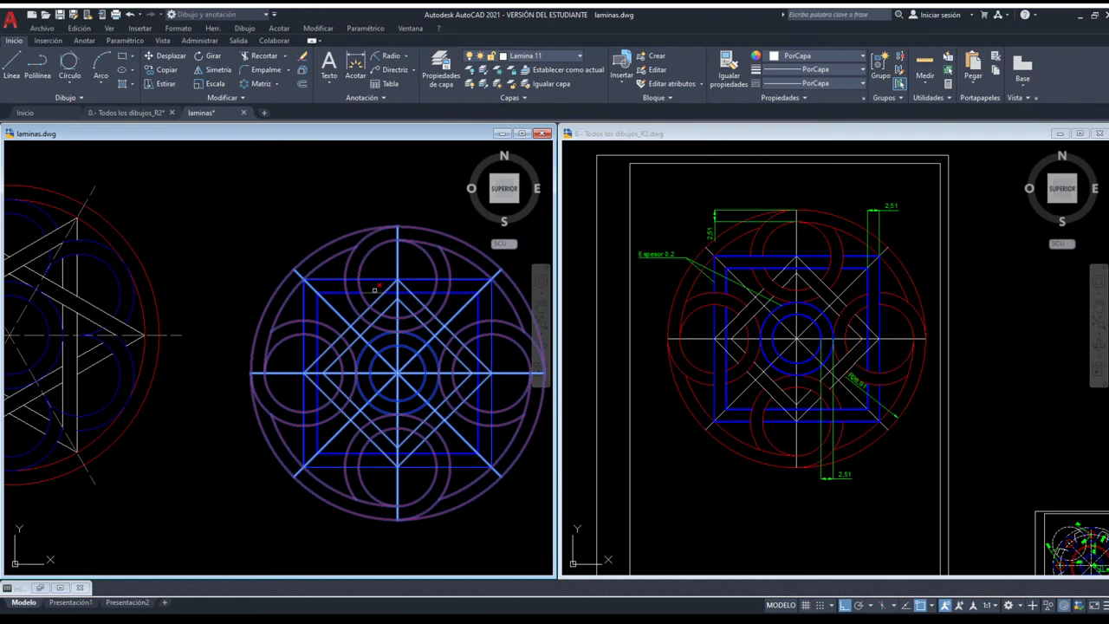
{"action": "scroll", "coordinate": [375, 290], "scroll_direction": "up", "scroll_amount": 2}
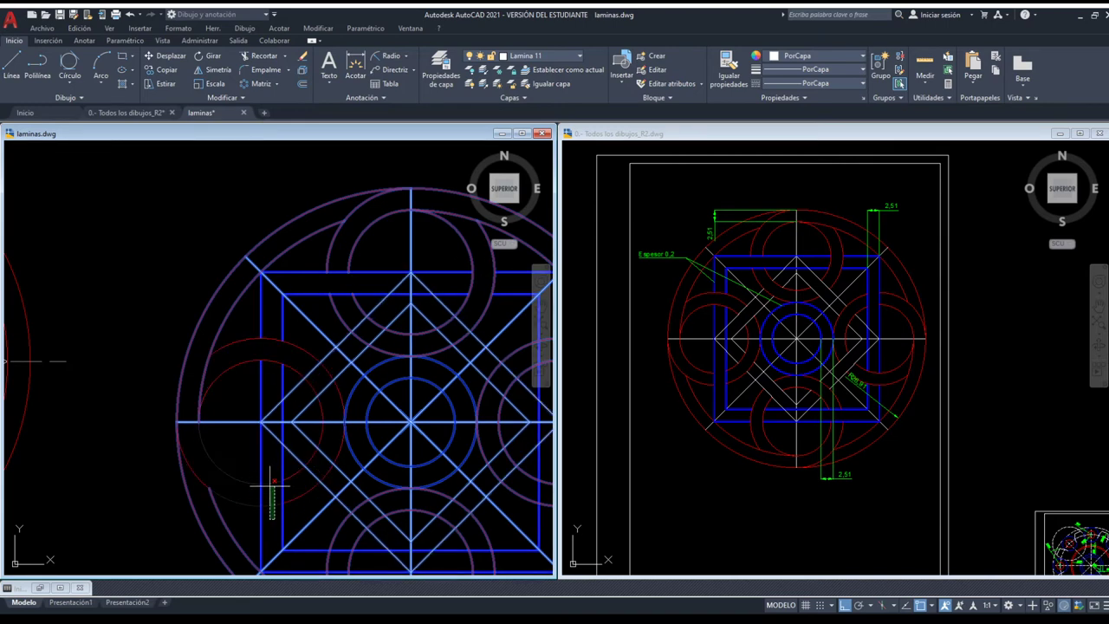
{"action": "left_click", "coordinate": [275, 507]}
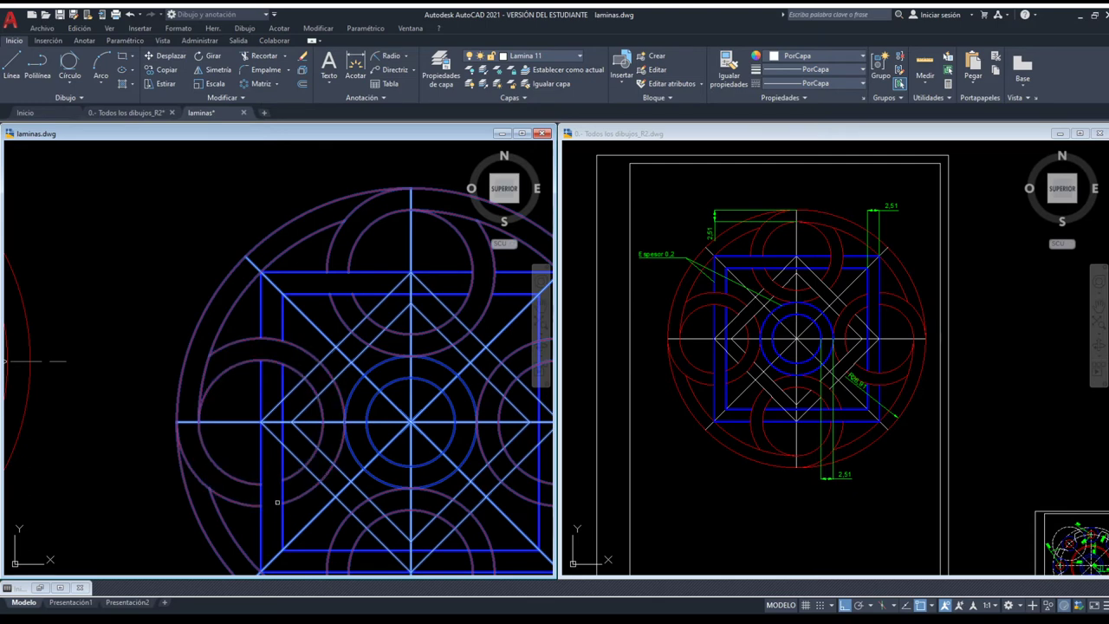
{"action": "middle_click_drag", "start_coordinate": [275, 505], "coordinate": [194, 360]}
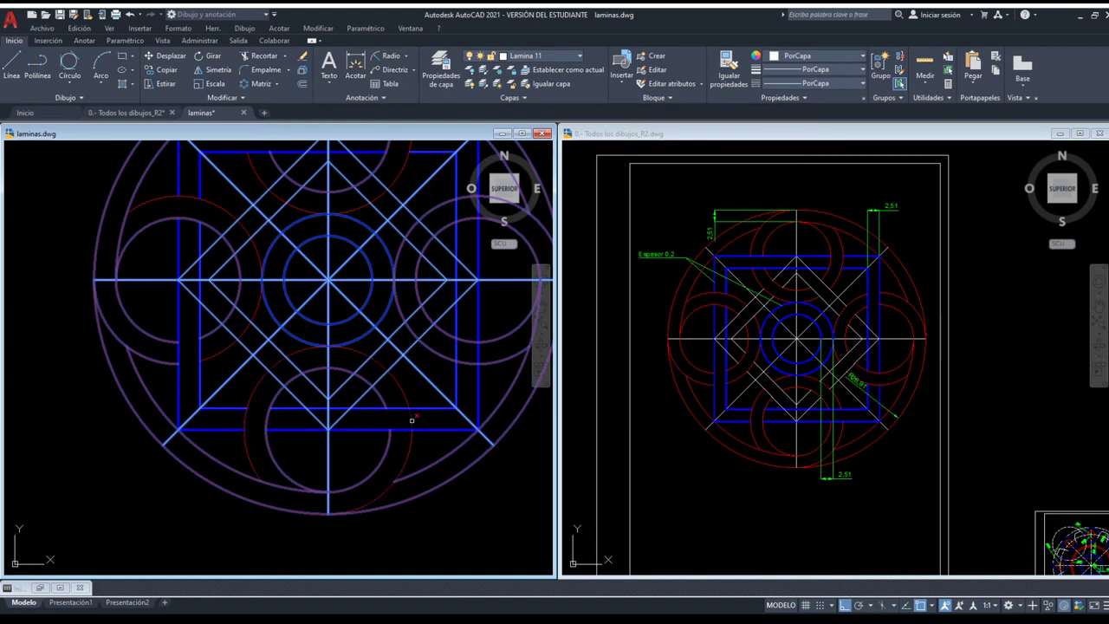
{"action": "mouse_move", "coordinate": [409, 420]}
{"action": "middle_mouse_down"}
{"action": "mouse_move", "coordinate": [317, 453]}
{"action": "mouse_move", "coordinate": [327, 444]}
{"action": "middle_mouse_up"}
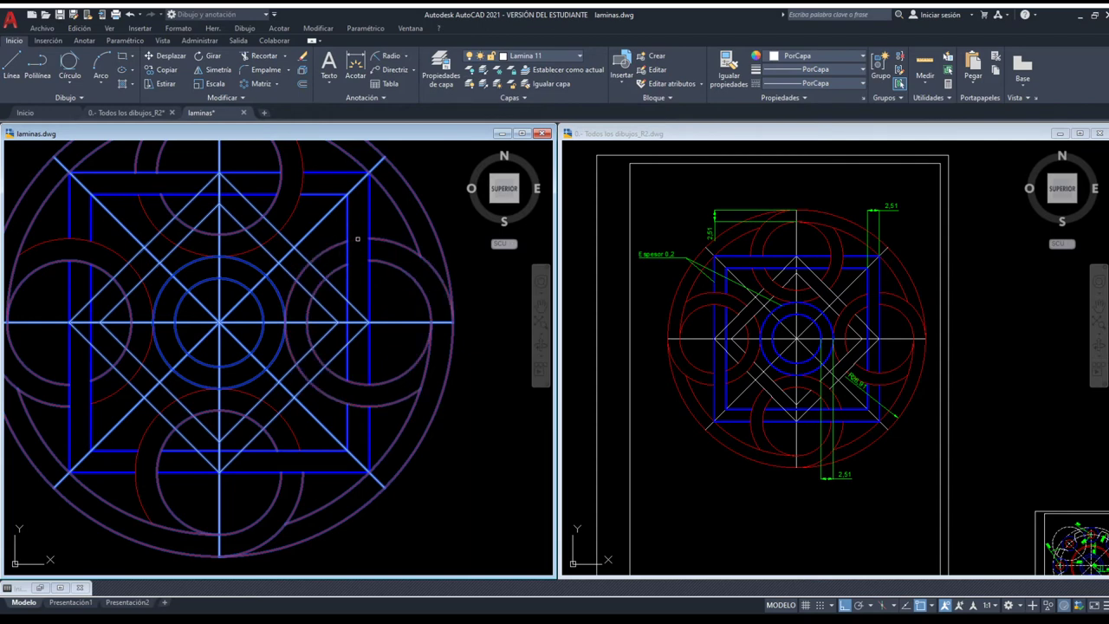
{"action": "scroll", "coordinate": [357, 238], "scroll_direction": "up", "scroll_amount": 1}
Start TRIM on the selected pattern with the rotated white square added as a cutting edge
{"action": "scroll", "coordinate": [466, 483], "scroll_direction": "down", "scroll_amount": 2}
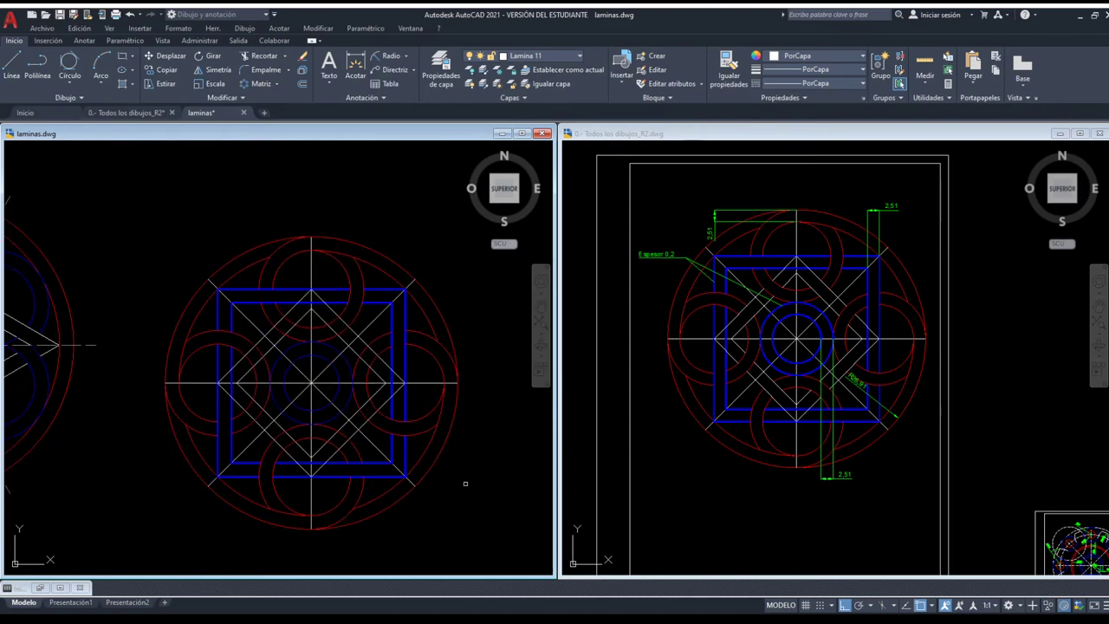
{"action": "left_click_drag", "start_coordinate": [467, 495], "coordinate": [194, 233]}
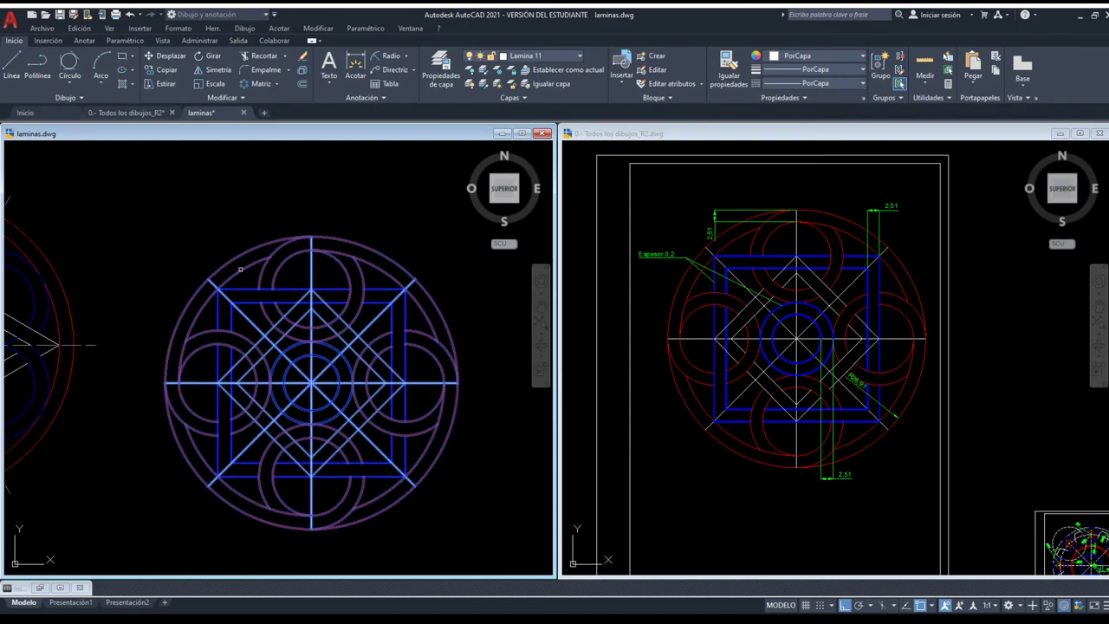
{"action": "scroll", "coordinate": [271, 333], "scroll_direction": "up", "scroll_amount": 1}
{"action": "scroll", "coordinate": [315, 358], "scroll_direction": "up", "scroll_amount": 2}
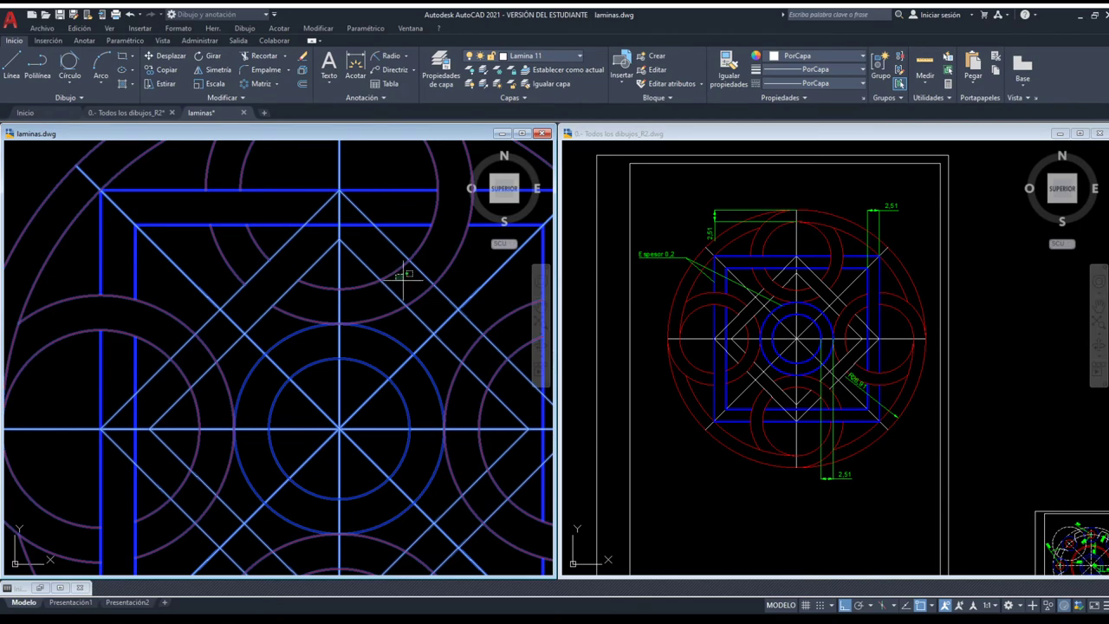
{"action": "key", "text": "Return"}
{"action": "scroll", "coordinate": [403, 283], "scroll_direction": "down", "scroll_amount": 3}
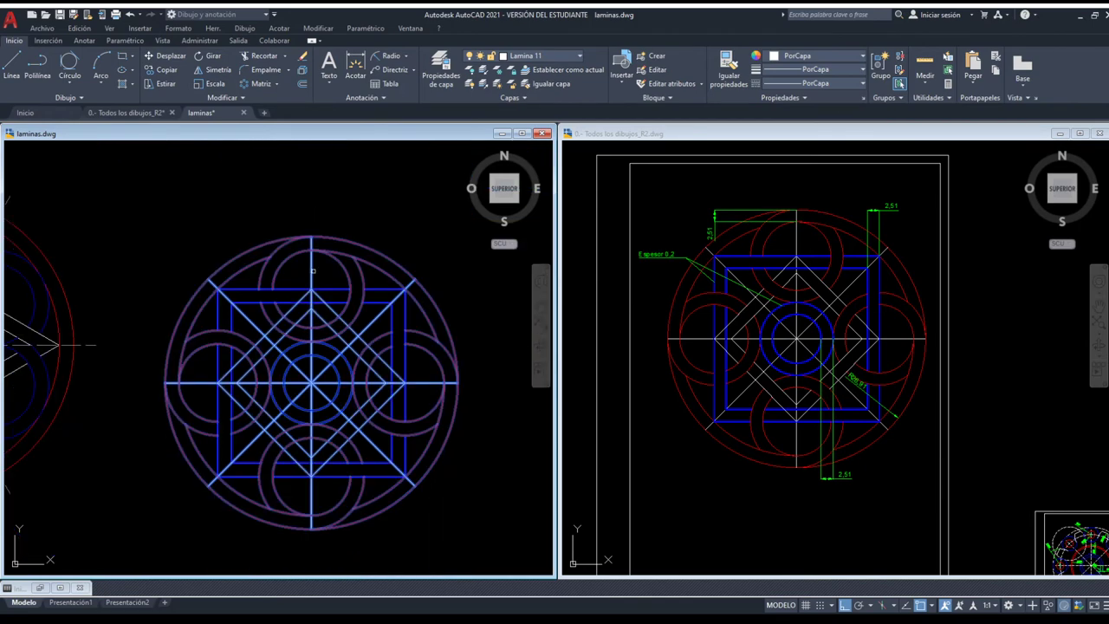
{"action": "left_click", "coordinate": [283, 398]}
{"action": "scroll", "coordinate": [282, 307], "scroll_direction": "up", "scroll_amount": 3}
{"action": "key", "text": "Return"}
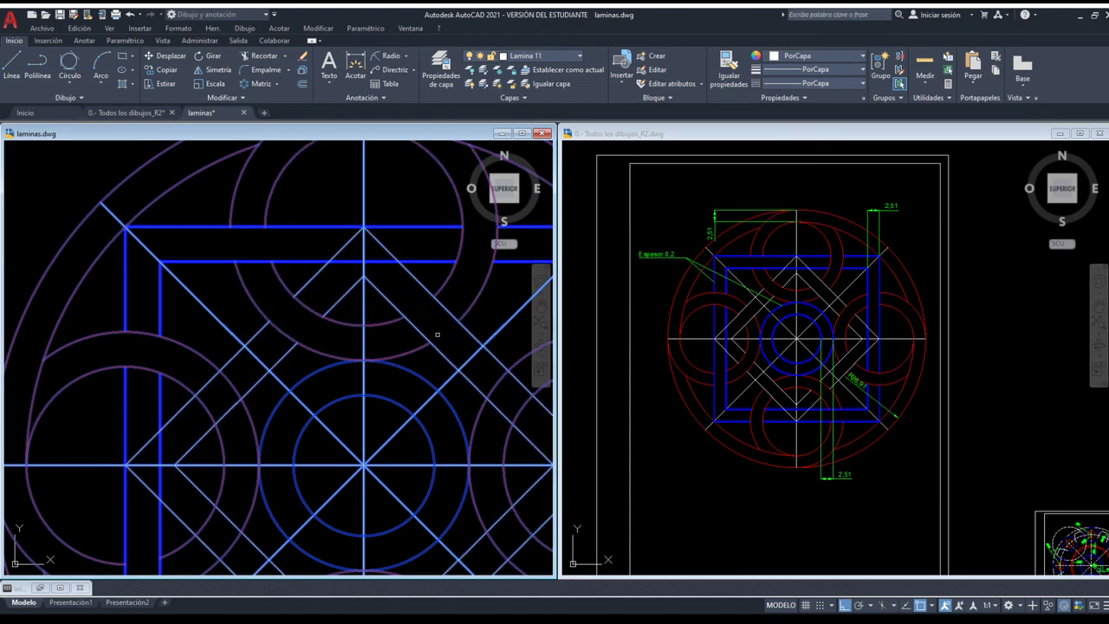
Work across the left and lower parts of the pattern to trim the white diagonals
{"action": "scroll", "coordinate": [295, 347], "scroll_direction": "down", "scroll_amount": 3}
{"action": "middle_click_drag", "start_coordinate": [295, 346], "coordinate": [322, 290]}
{"action": "scroll", "coordinate": [322, 290], "scroll_direction": "up", "scroll_amount": 3}
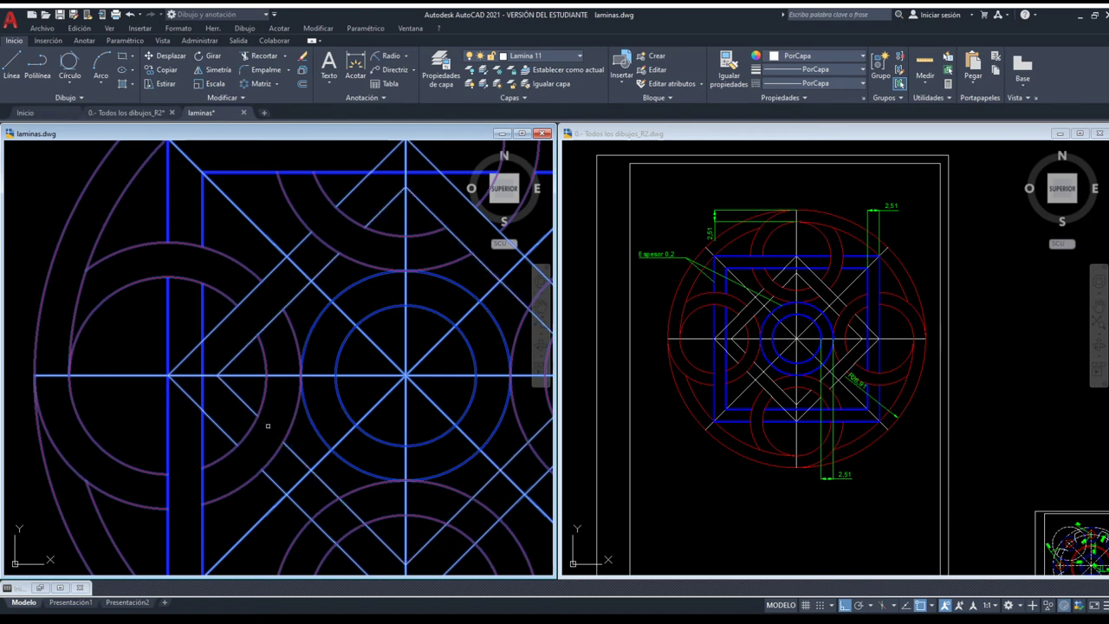
{"action": "mouse_move", "coordinate": [264, 432]}
{"action": "middle_mouse_down"}
{"action": "mouse_move", "coordinate": [241, 376]}
{"action": "mouse_move", "coordinate": [263, 394]}
{"action": "middle_mouse_up"}
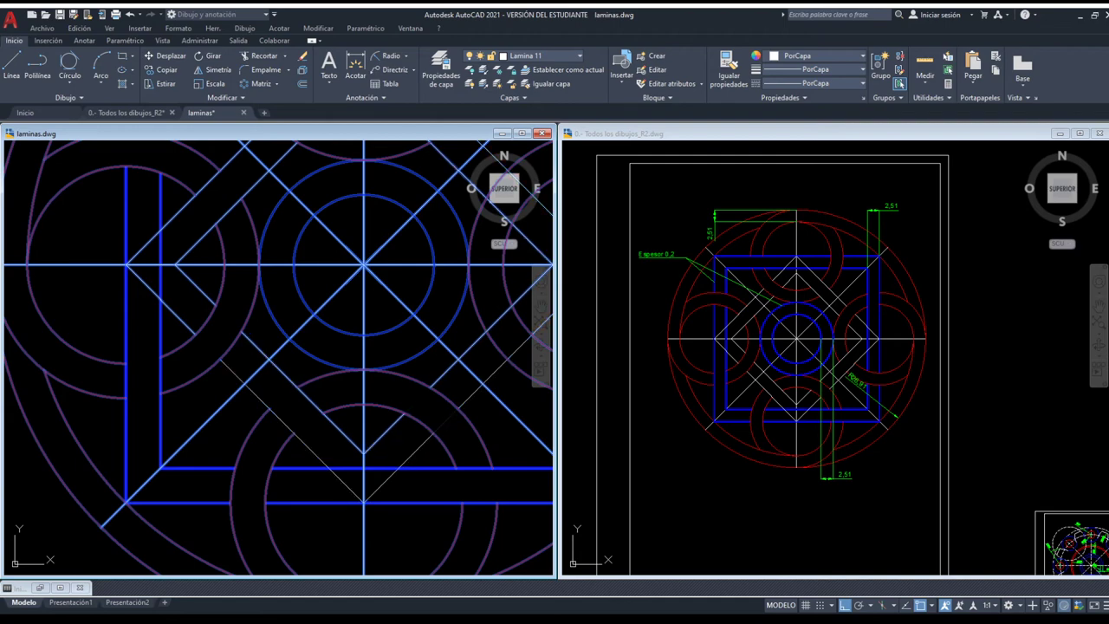
{"action": "scroll", "coordinate": [429, 398], "scroll_direction": "up", "scroll_amount": 2}
{"action": "scroll", "coordinate": [360, 394], "scroll_direction": "down", "scroll_amount": 2}
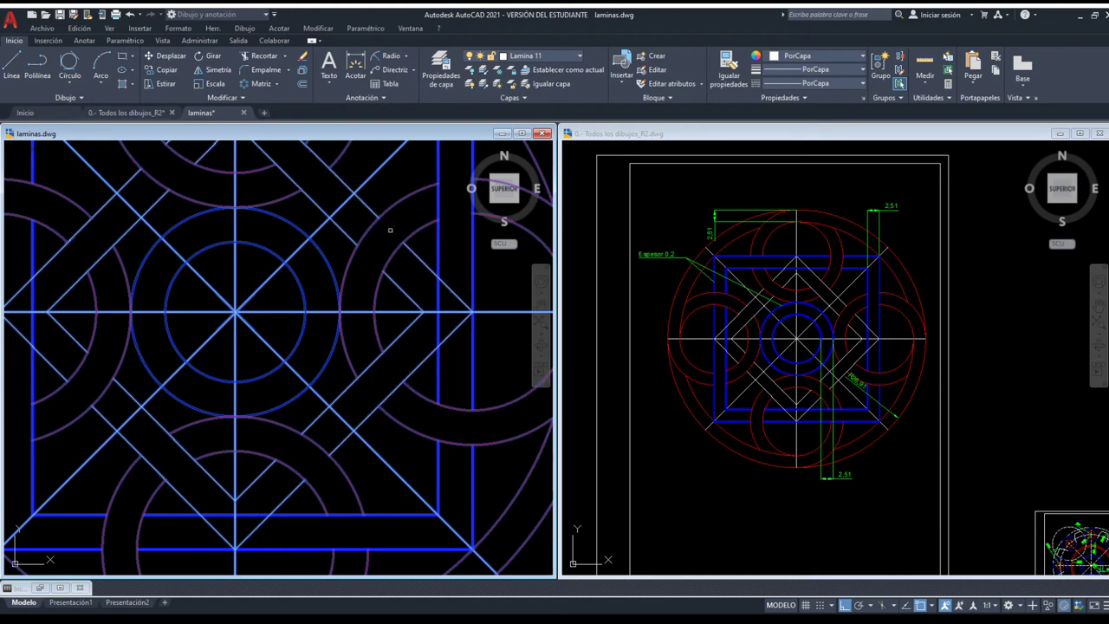
{"action": "scroll", "coordinate": [361, 283], "scroll_direction": "down", "scroll_amount": 2}
Compare the full laminas design with the reference drawing
{"action": "scroll", "coordinate": [362, 282], "scroll_direction": "down", "scroll_amount": 2}
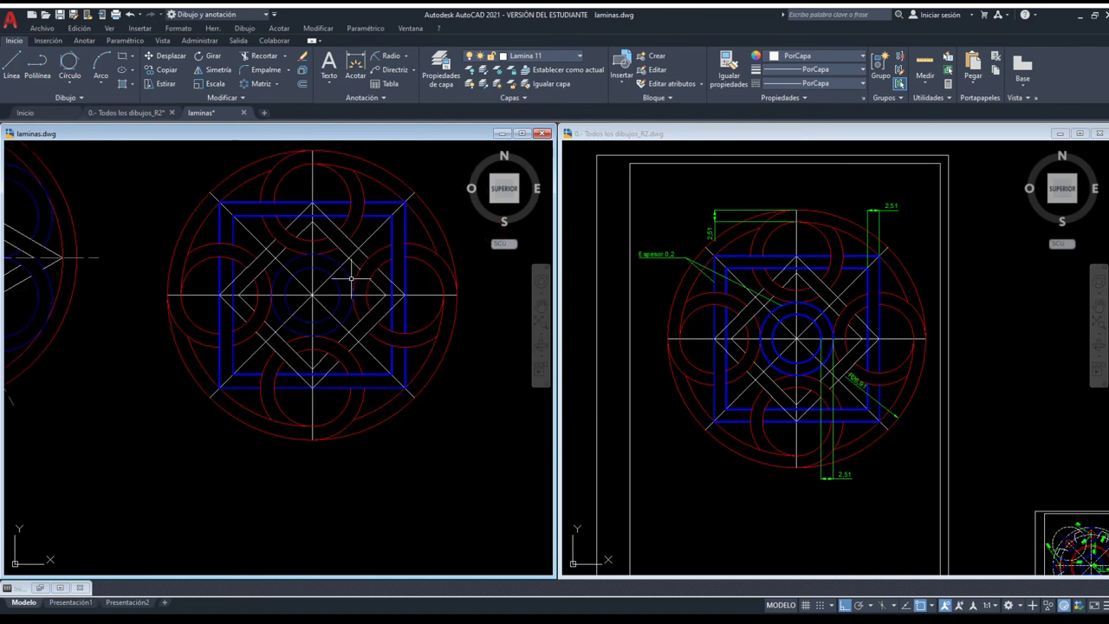
{"action": "middle_click_drag", "start_coordinate": [361, 283], "coordinate": [391, 306]}
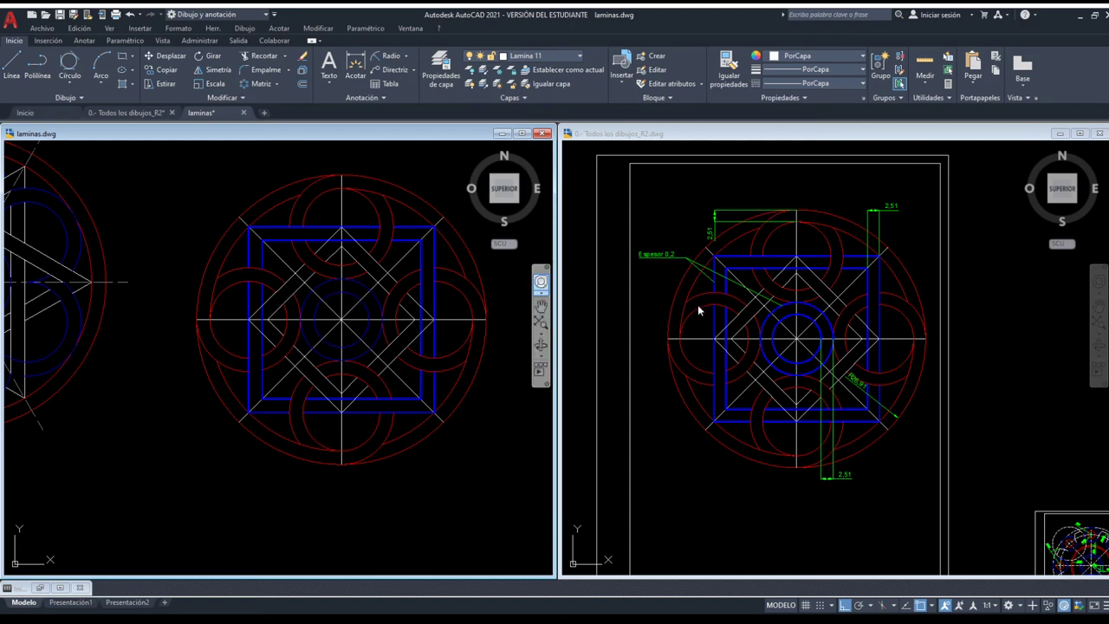
{"action": "left_click", "coordinate": [788, 314]}
{"action": "scroll", "coordinate": [787, 313], "scroll_direction": "up", "scroll_amount": 5}
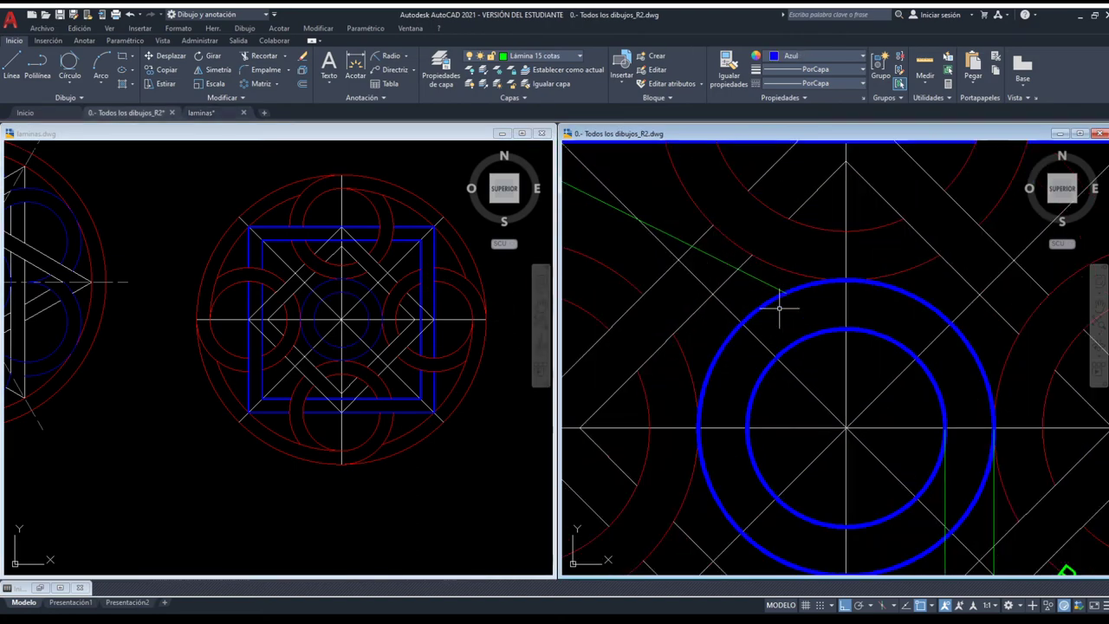
{"action": "scroll", "coordinate": [788, 313], "scroll_direction": "down", "scroll_amount": 4}
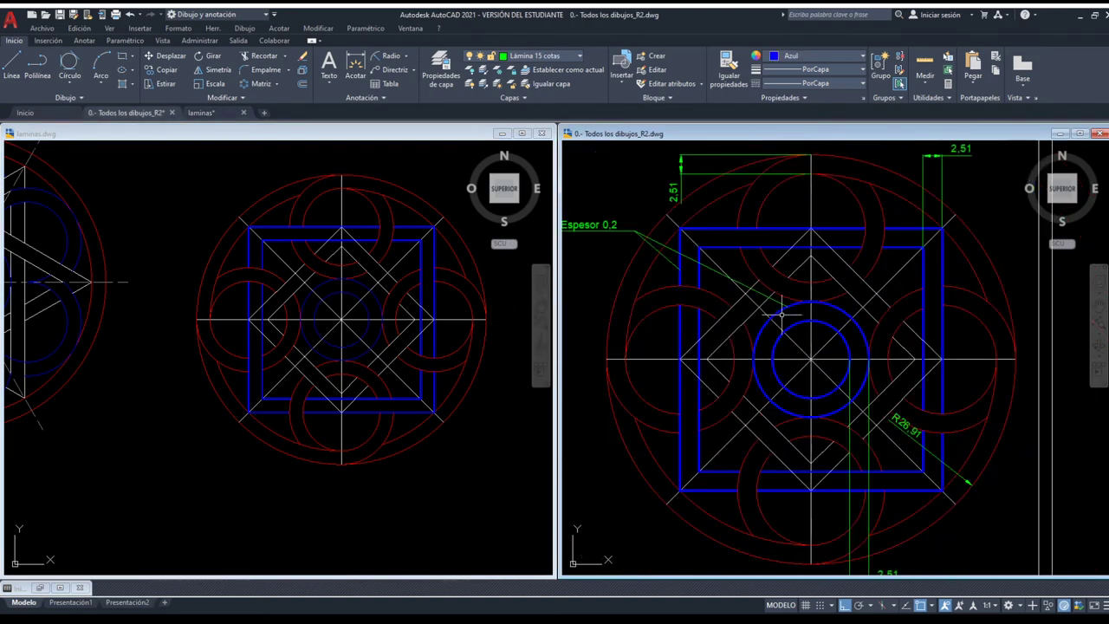
{"action": "left_click", "coordinate": [339, 282]}
{"action": "scroll", "coordinate": [329, 282], "scroll_direction": "up", "scroll_amount": 4}
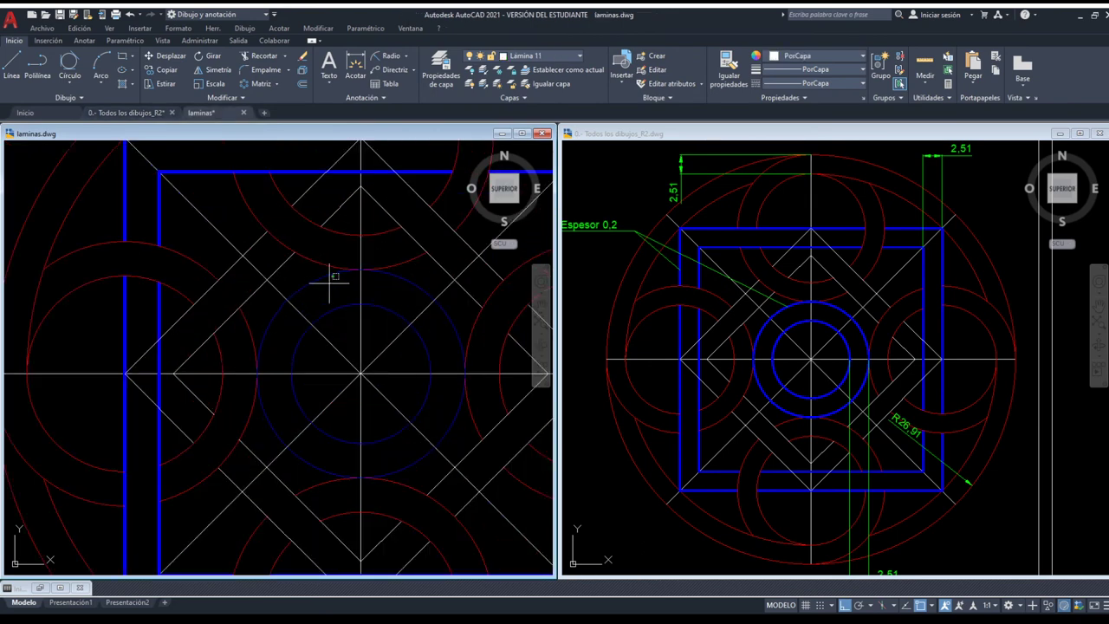
Check the two central circles with delete, undo and redo, then make the lineweight toggle available
{"action": "left_click", "coordinate": [306, 281]}
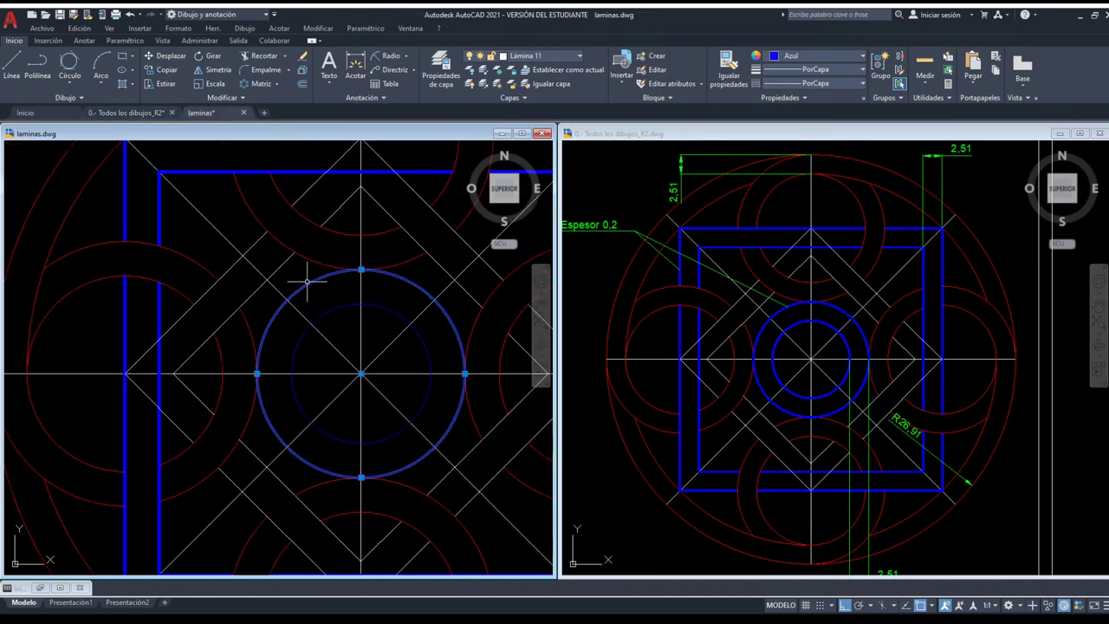
{"action": "key", "text": "Delete"}
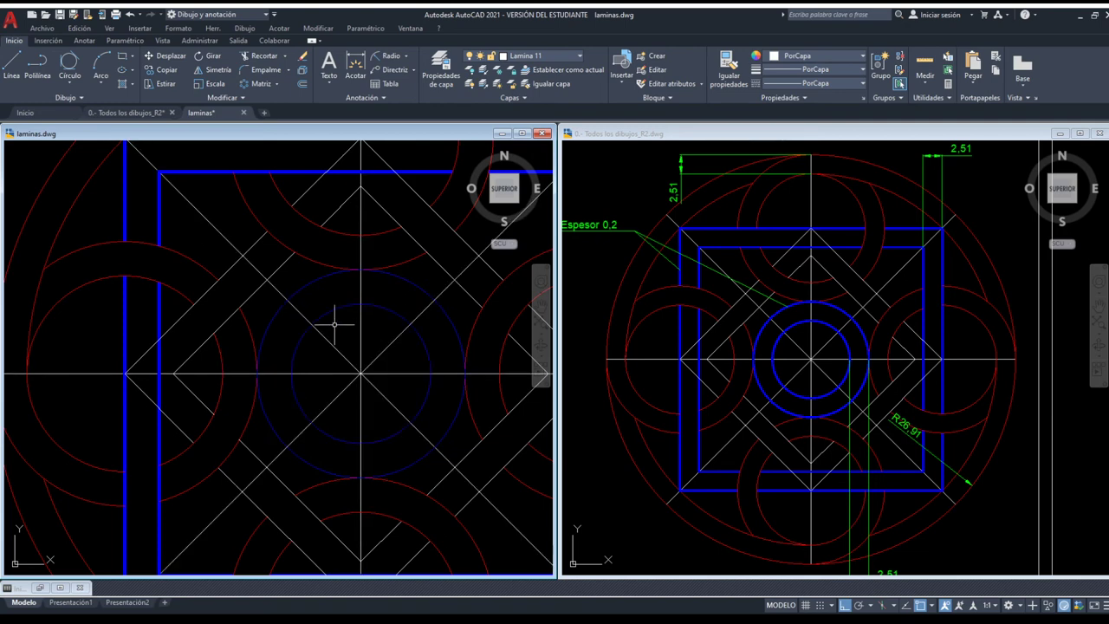
{"action": "left_click", "coordinate": [327, 313]}
{"action": "left_click", "coordinate": [307, 284]}
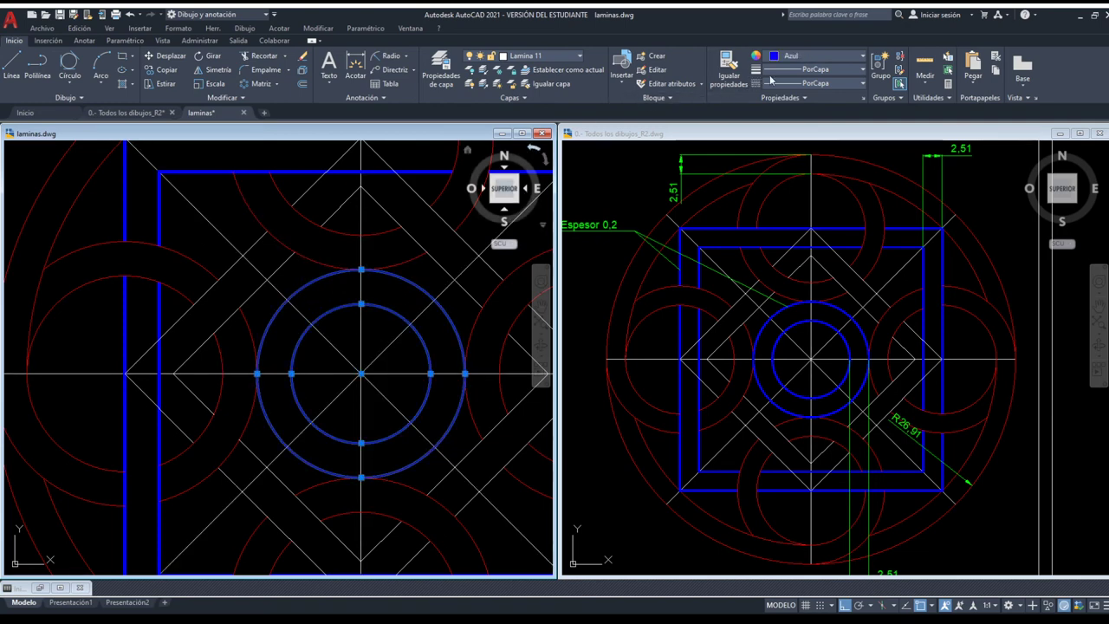
{"action": "key", "text": "Delete"}
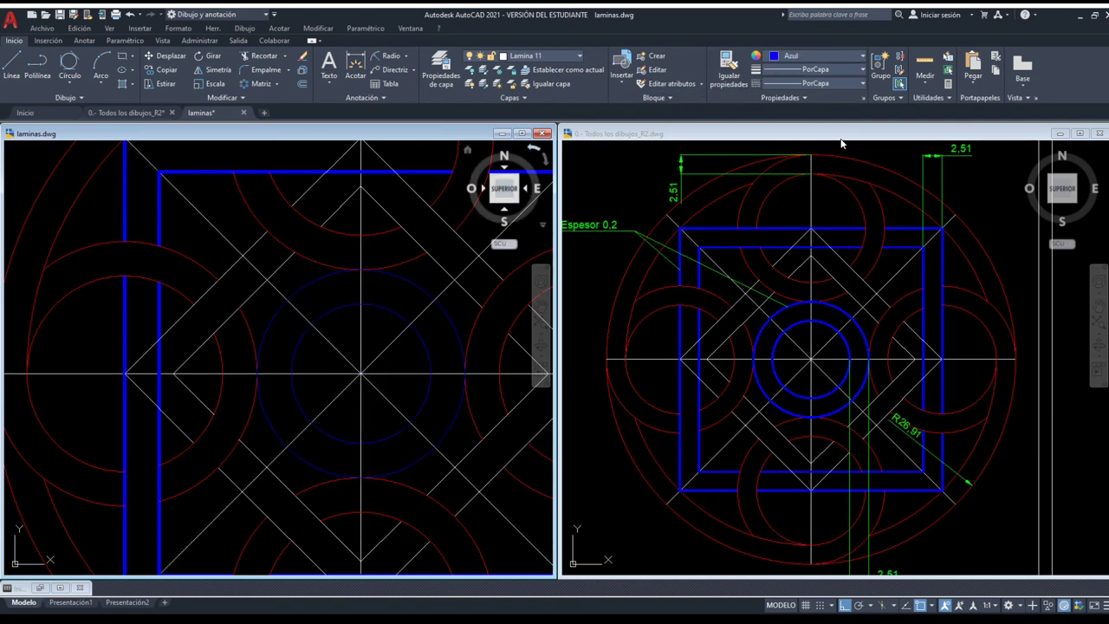
{"action": "key", "text": "ctrl+z"}
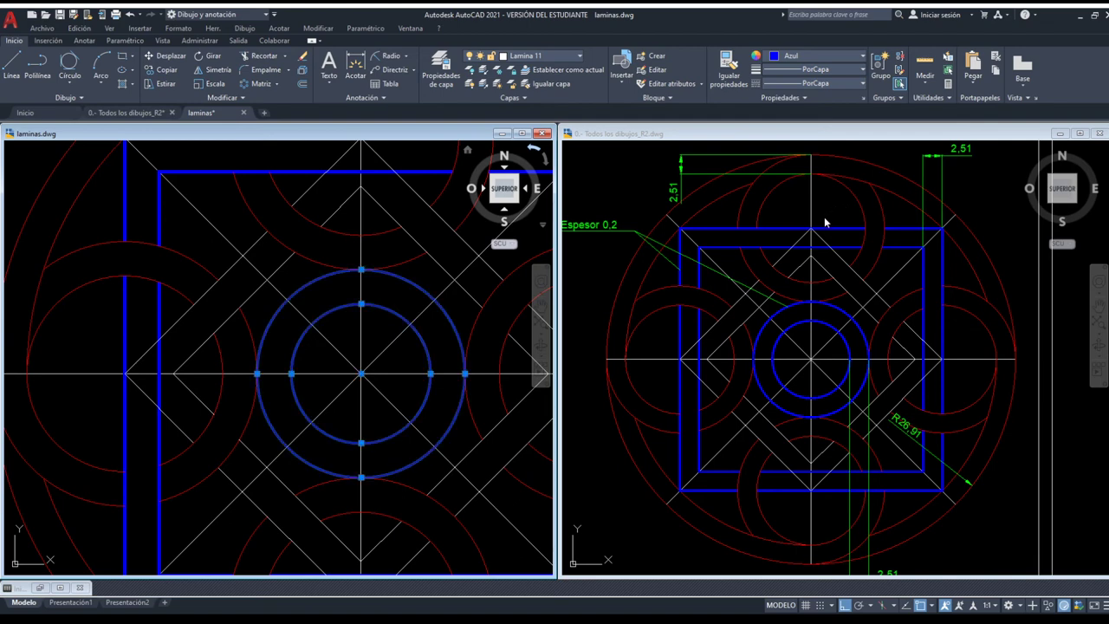
{"action": "key", "text": "ctrl+y"}
{"action": "key", "text": "ctrl+z"}
{"action": "key", "text": "ctrl+y"}
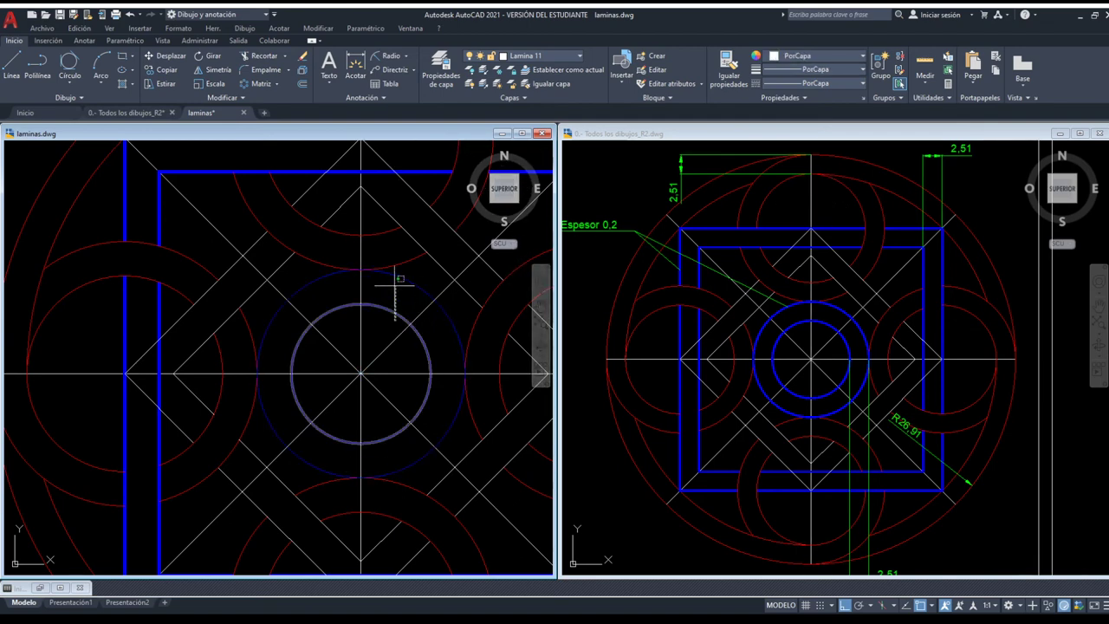
{"action": "key", "text": "ctrl+z"}
{"action": "key", "text": "ctrl+y"}
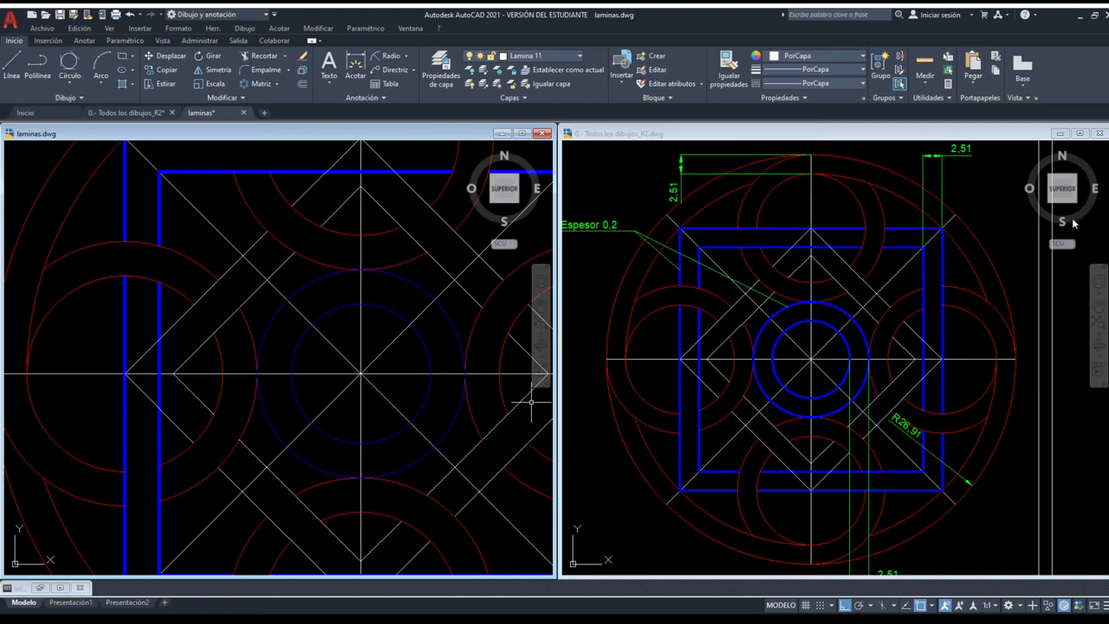
{"action": "key", "text": "F12"}
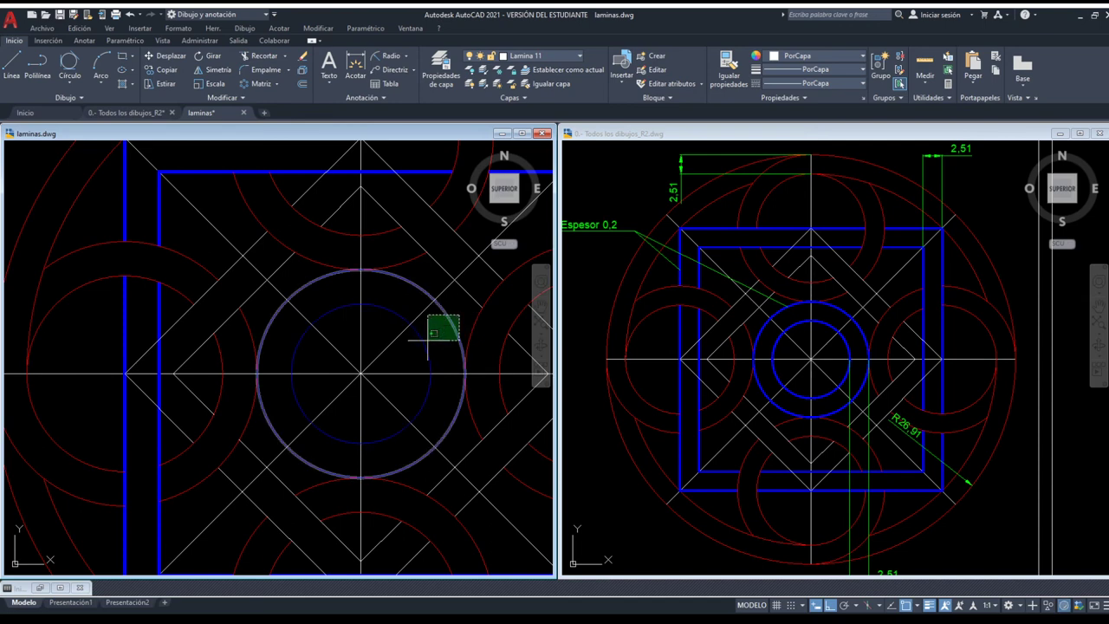
Select both central circles and turn on lineweight display
{"action": "left_click", "coordinate": [450, 319]}
{"action": "left_click", "coordinate": [421, 337]}
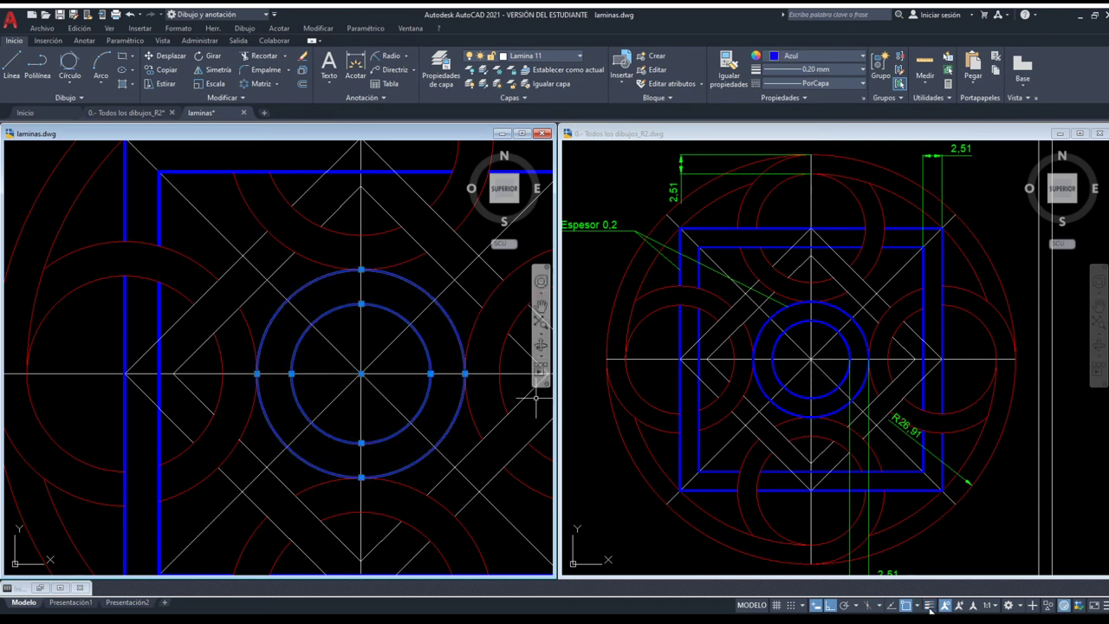
{"action": "left_click", "coordinate": [929, 605]}
{"action": "key", "text": "Escape"}
{"action": "scroll", "coordinate": [403, 290], "scroll_direction": "up", "scroll_amount": 1}
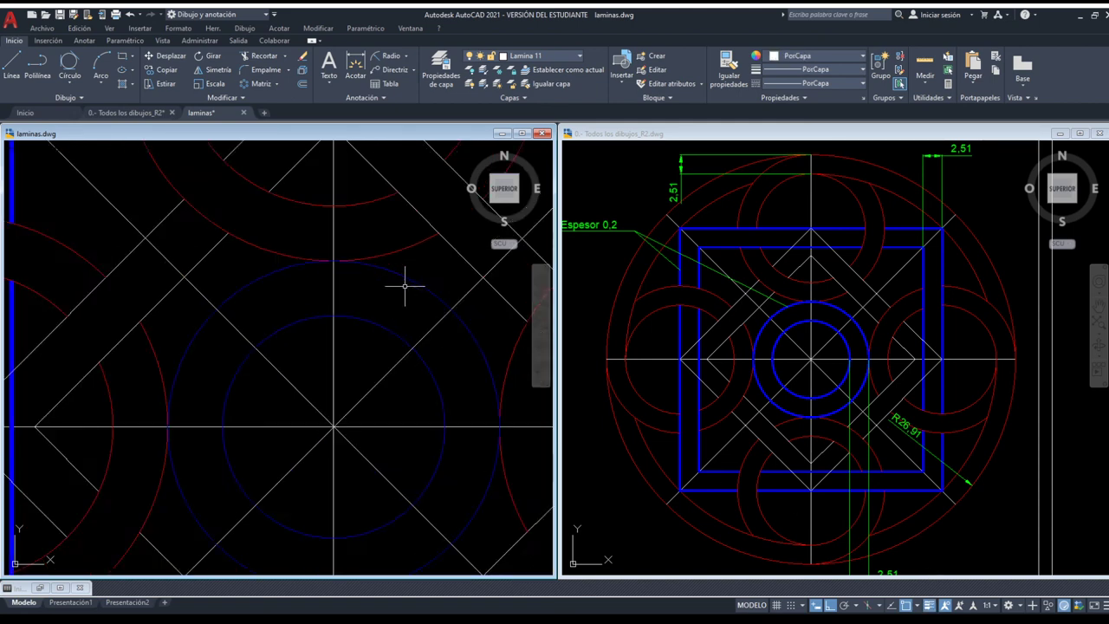
{"action": "scroll", "coordinate": [398, 297], "scroll_direction": "down", "scroll_amount": 1}
{"action": "scroll", "coordinate": [403, 294], "scroll_direction": "down", "scroll_amount": 2}
Give both central circles a 1.40 mm lineweight, then hide lineweight display
{"action": "left_click", "coordinate": [395, 287]}
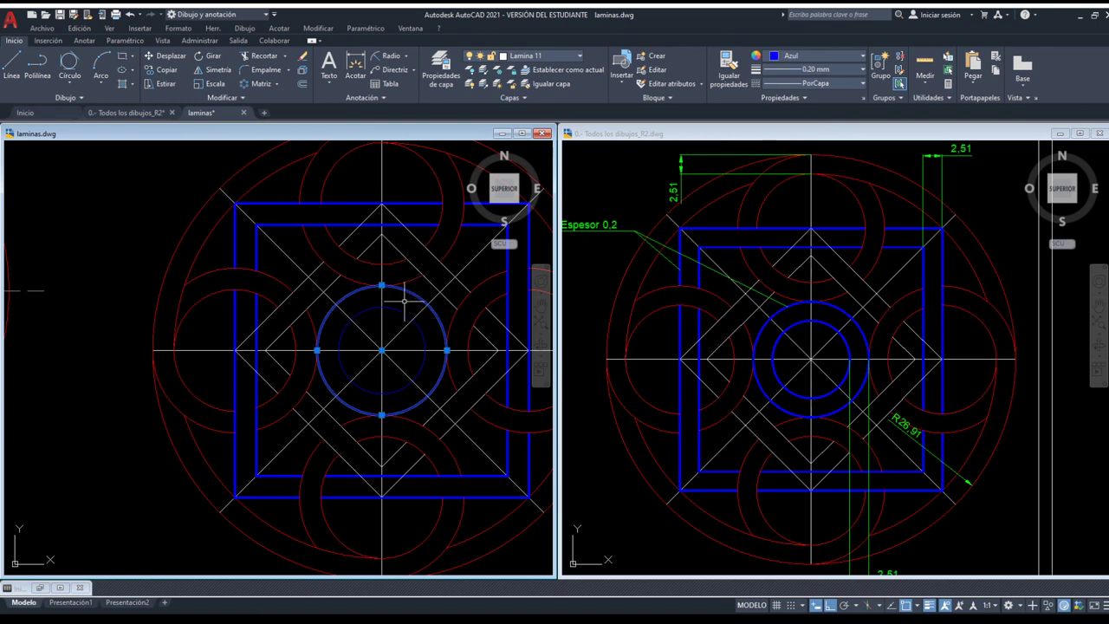
{"action": "left_click", "coordinate": [393, 308]}
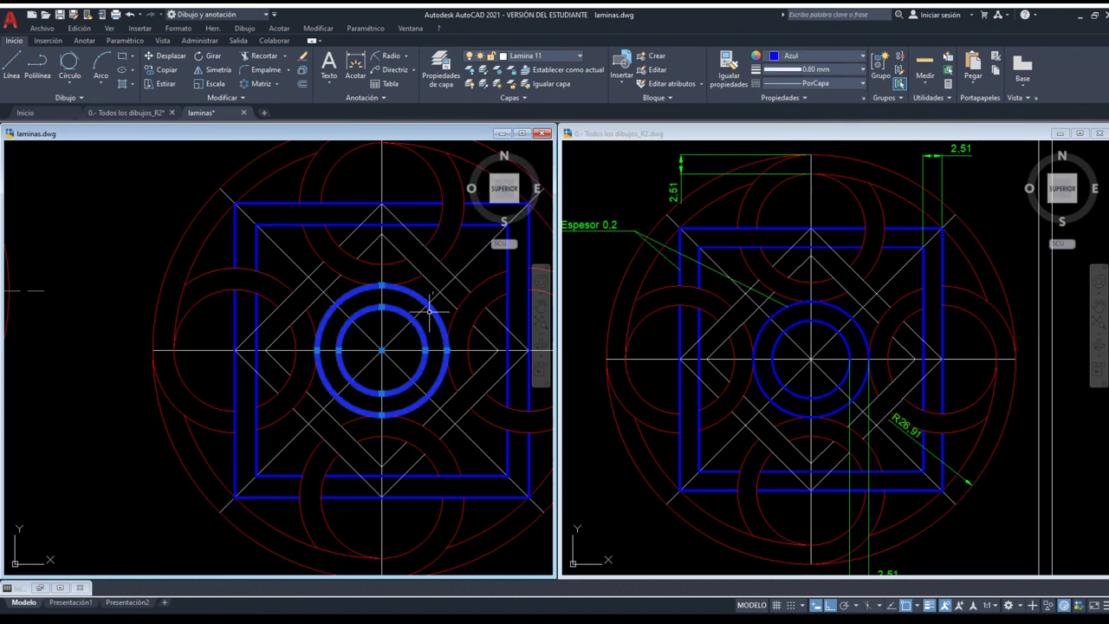
{"action": "scroll", "coordinate": [397, 318], "scroll_direction": "up", "scroll_amount": 4}
{"action": "scroll", "coordinate": [397, 318], "scroll_direction": "down", "scroll_amount": 4}
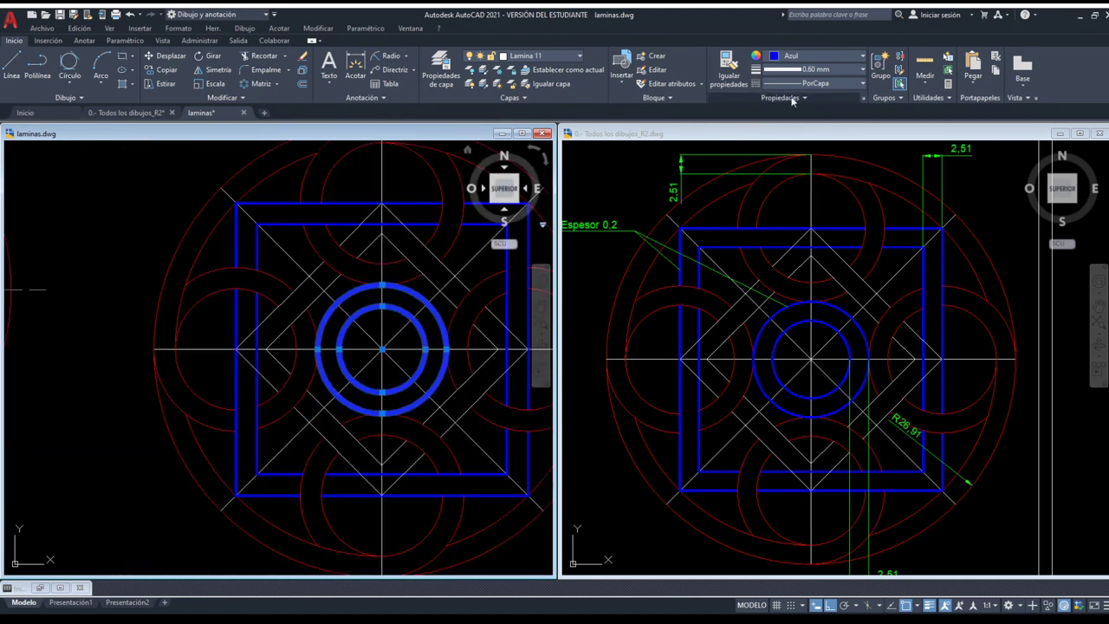
{"action": "key", "text": "Escape"}
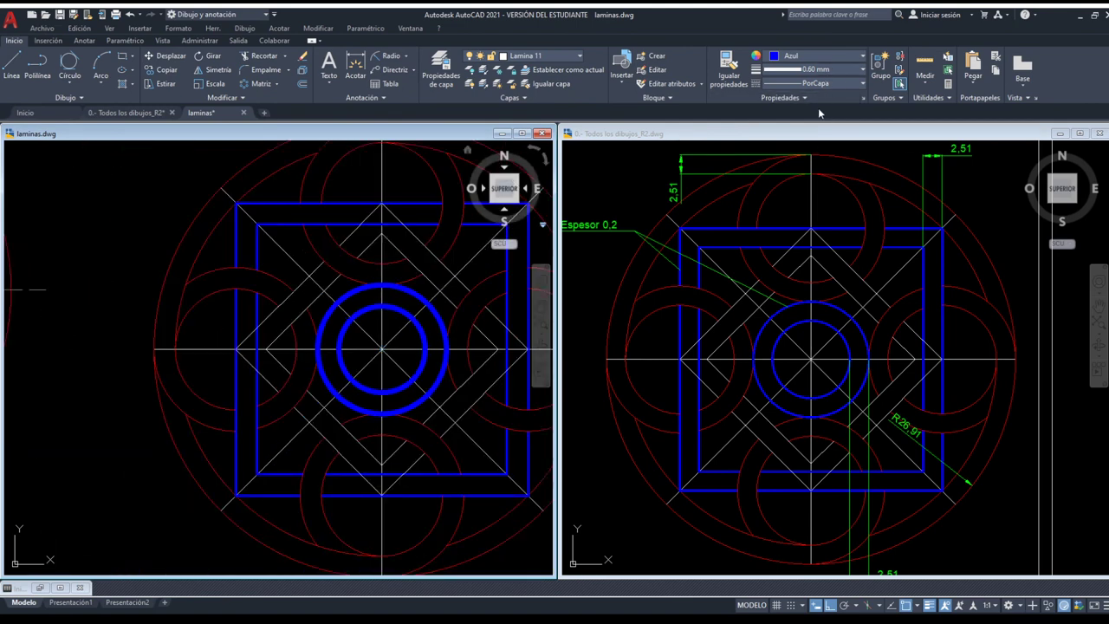
{"action": "scroll", "coordinate": [383, 317], "scroll_direction": "up", "scroll_amount": 5}
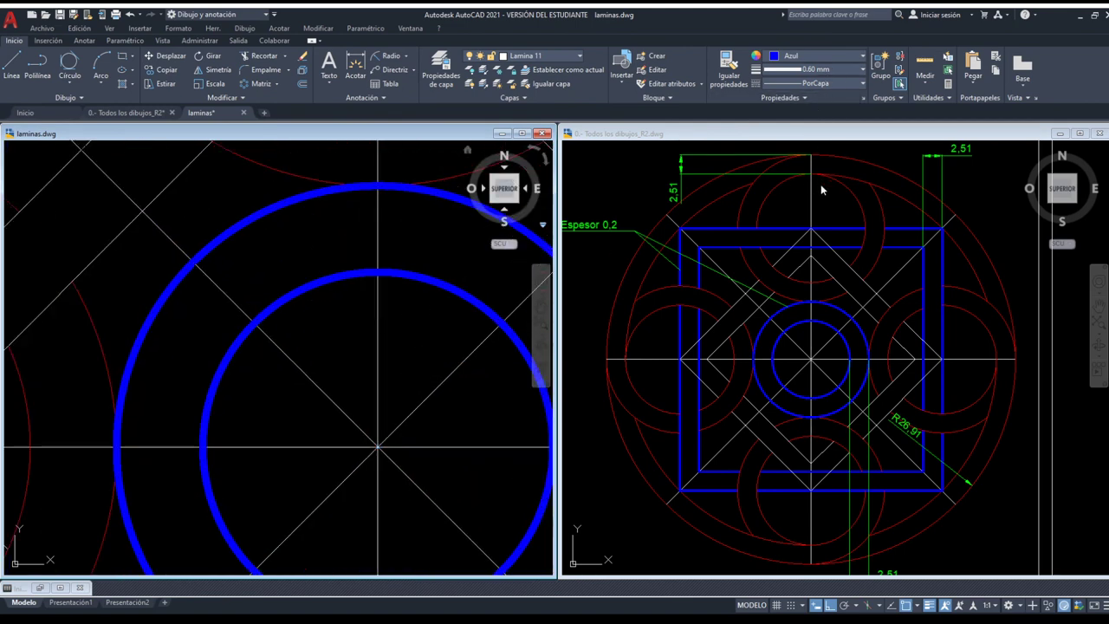
{"action": "key", "text": "ctrl+z"}
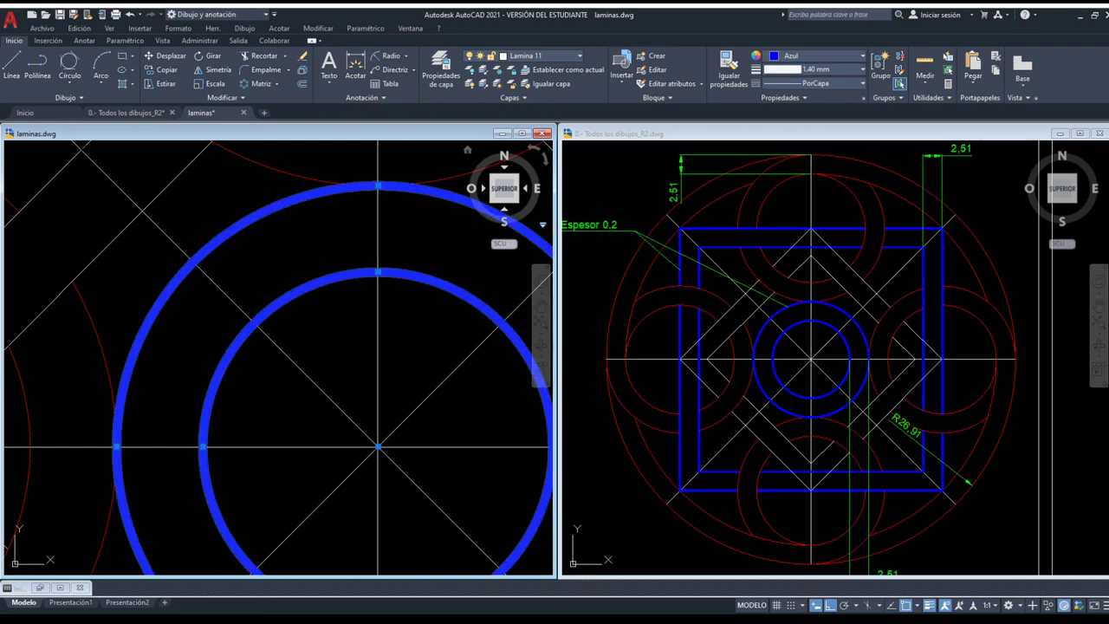
{"action": "left_click", "coordinate": [930, 606]}
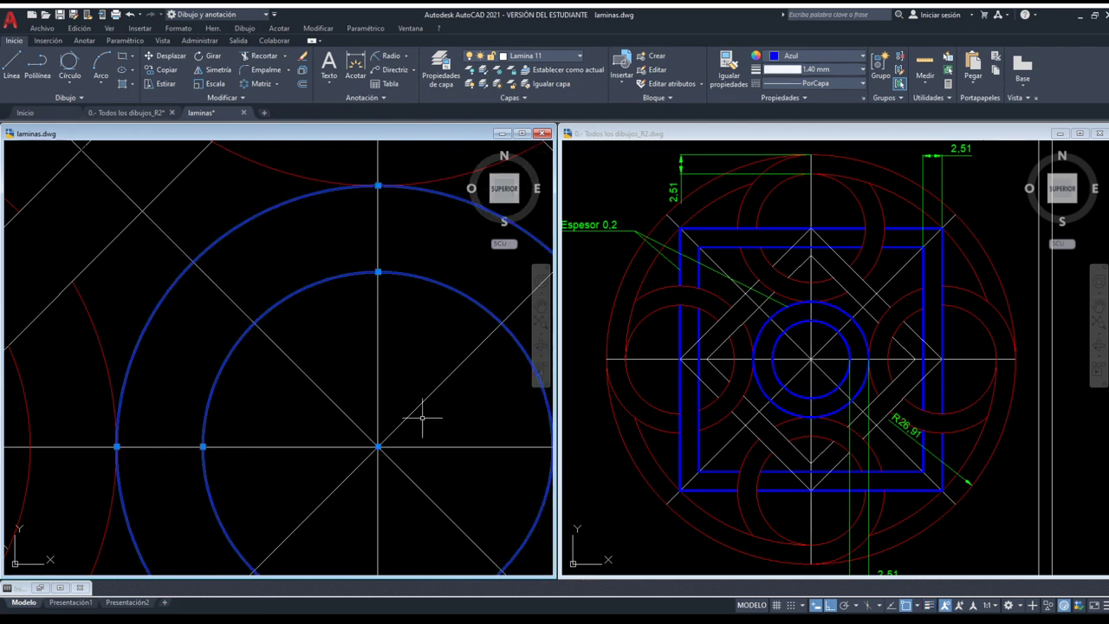
{"action": "key", "text": "Escape"}
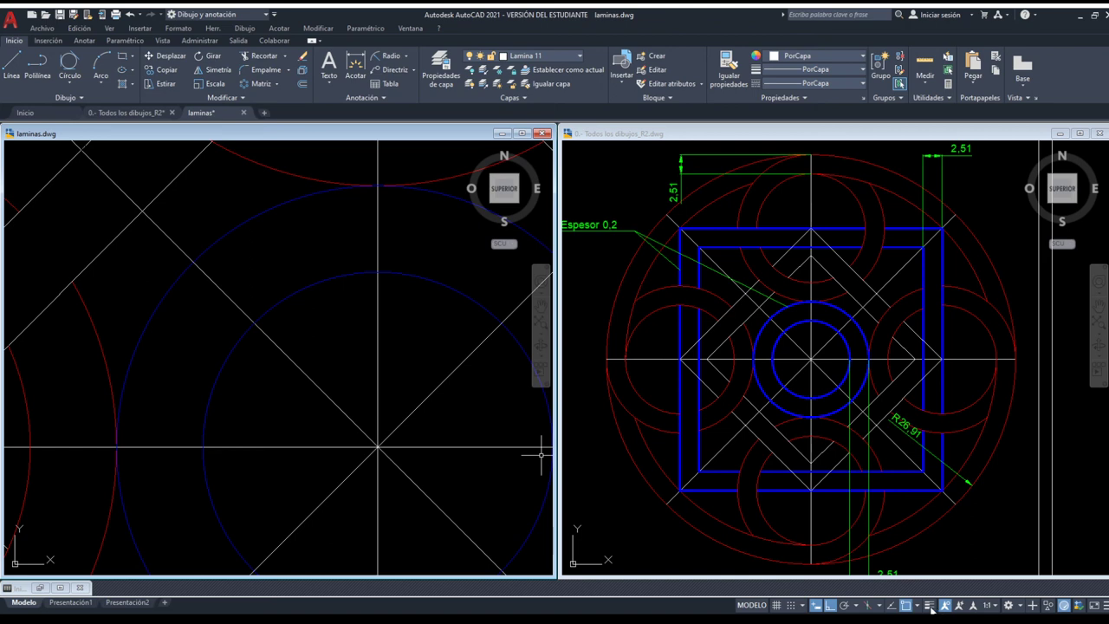
Return both central circles to a 0.20 mm lineweight with lineweights shown, then zoom out
{"action": "left_click", "coordinate": [930, 606]}
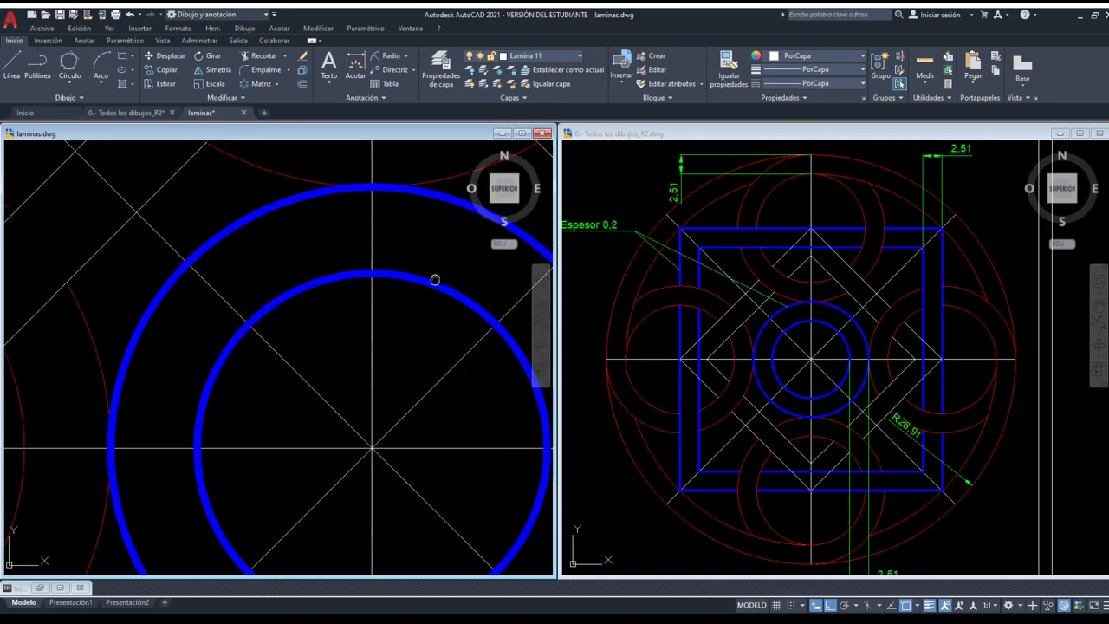
{"action": "middle_click_drag", "start_coordinate": [436, 280], "coordinate": [366, 234]}
{"action": "left_click", "coordinate": [376, 211]}
{"action": "left_click", "coordinate": [292, 296]}
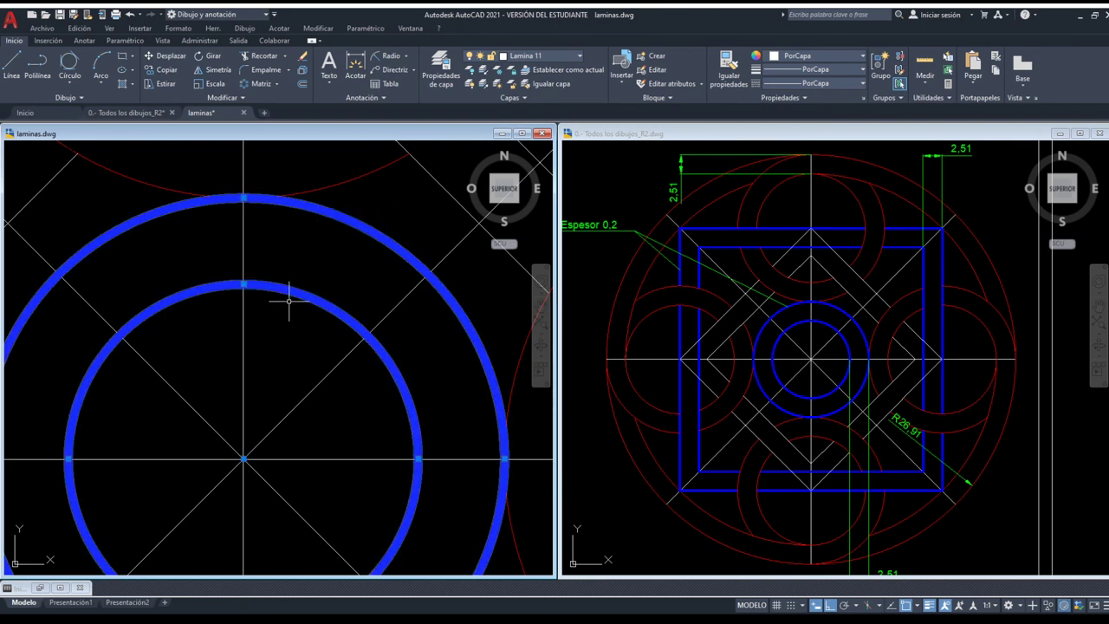
{"action": "key", "text": "Escape"}
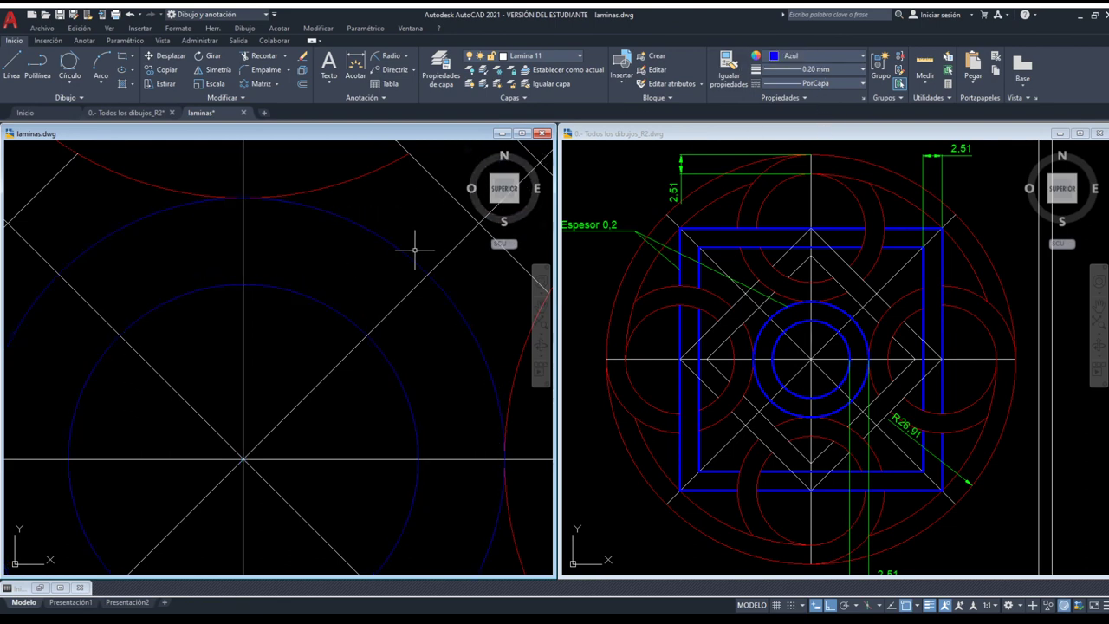
{"action": "scroll", "coordinate": [404, 252], "scroll_direction": "up", "scroll_amount": 5}
{"action": "scroll", "coordinate": [424, 228], "scroll_direction": "up", "scroll_amount": 3}
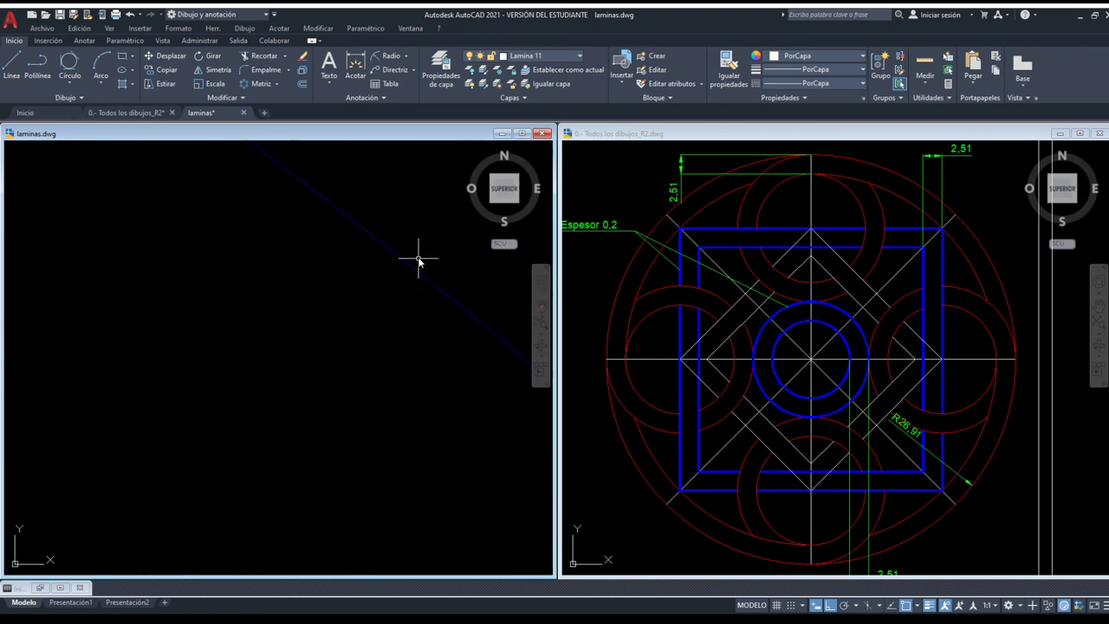
{"action": "scroll", "coordinate": [422, 252], "scroll_direction": "down", "scroll_amount": 3}
{"action": "scroll", "coordinate": [400, 260], "scroll_direction": "down", "scroll_amount": 2}
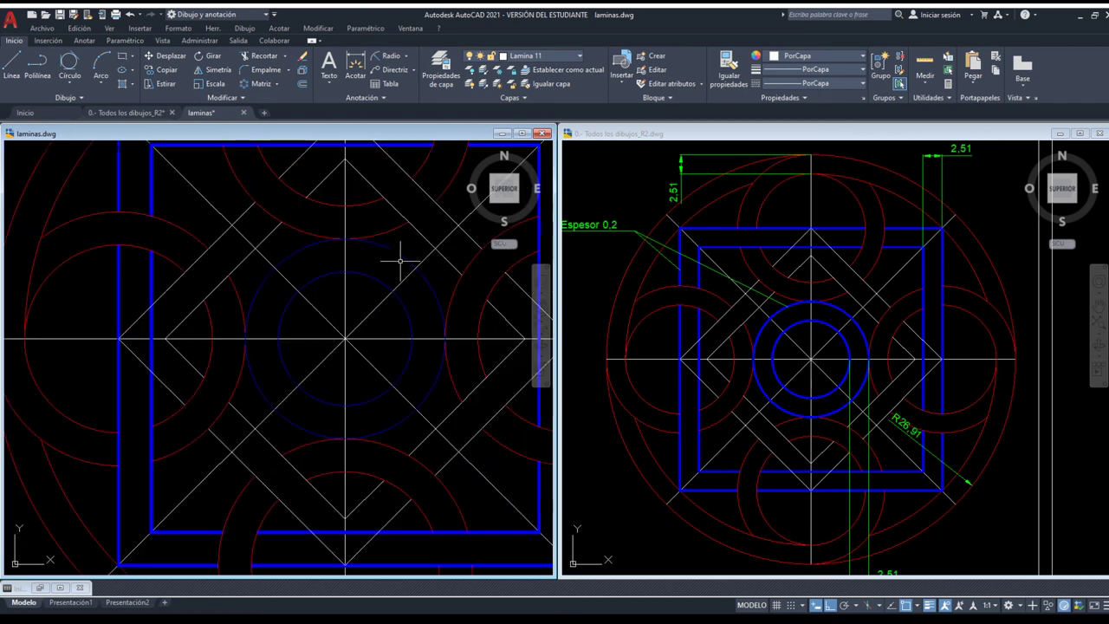
{"action": "scroll", "coordinate": [401, 260], "scroll_direction": "down", "scroll_amount": 1}
{"action": "scroll", "coordinate": [384, 278], "scroll_direction": "down", "scroll_amount": 1}
{"action": "scroll", "coordinate": [372, 290], "scroll_direction": "down", "scroll_amount": 1}
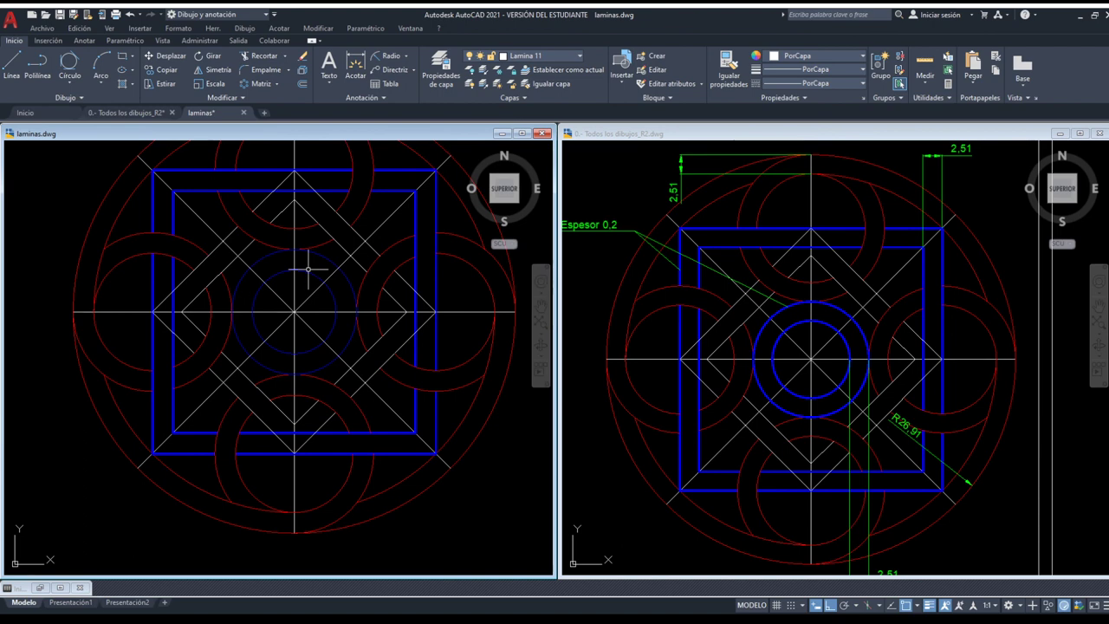
{"action": "scroll", "coordinate": [308, 270], "scroll_direction": "down", "scroll_amount": 1}
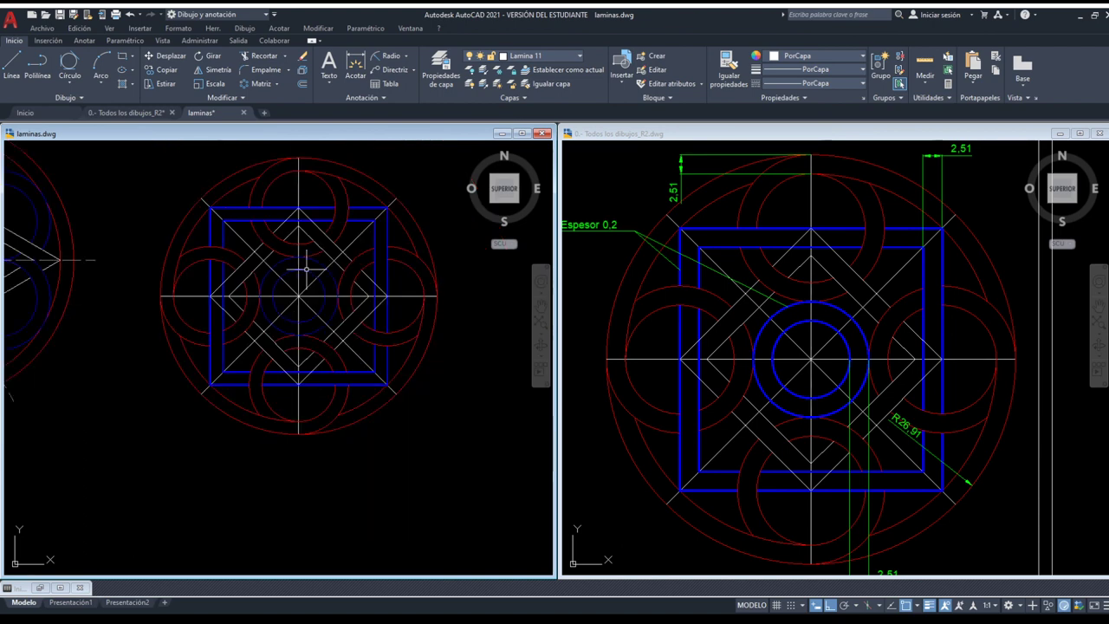